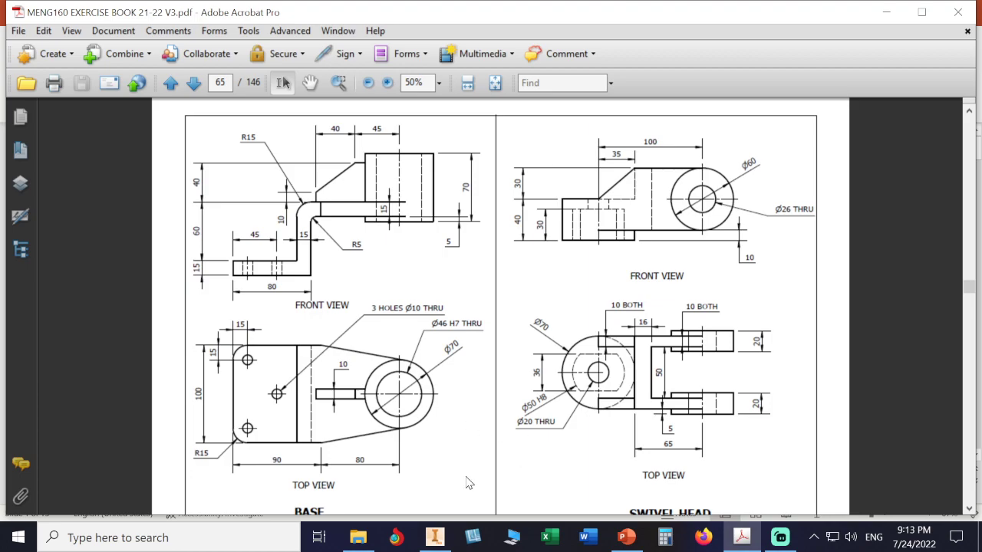
Step: Switch to Autodesk Inventor and create a new part from the MY PART mm.ipt template
left_click(434, 537)
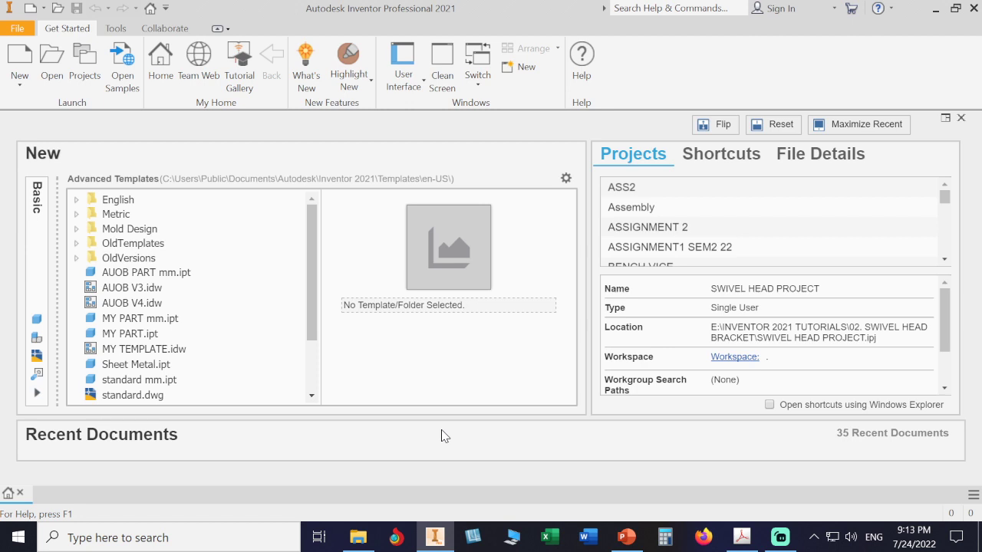
left_click(176, 320)
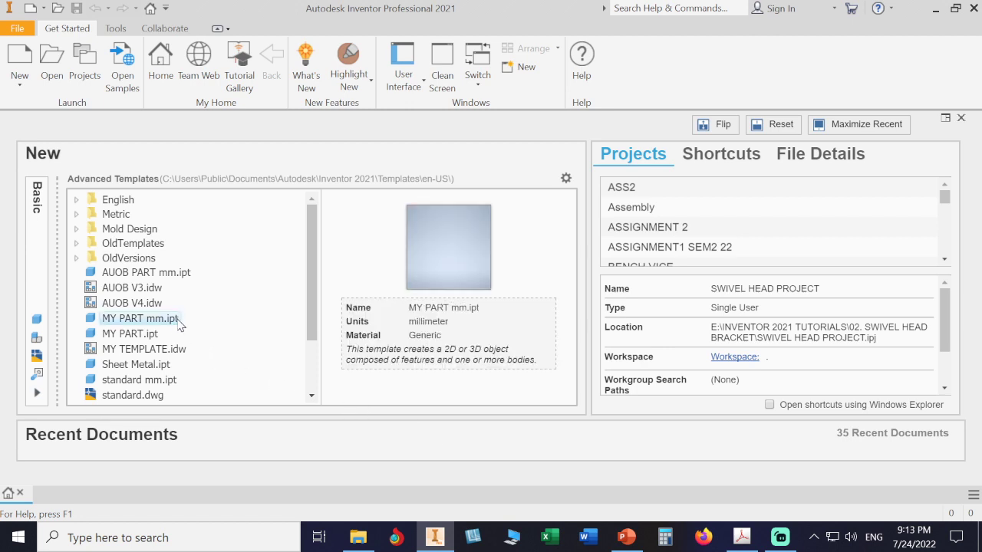
double_click(169, 319)
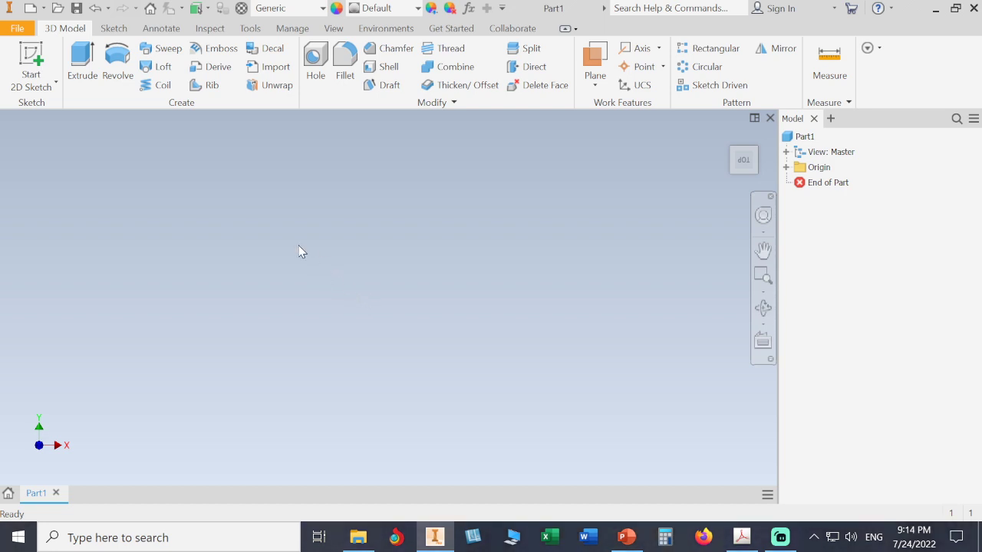
Step: Start a 2D sketch on the horizontal XY origin plane
left_click(31, 58)
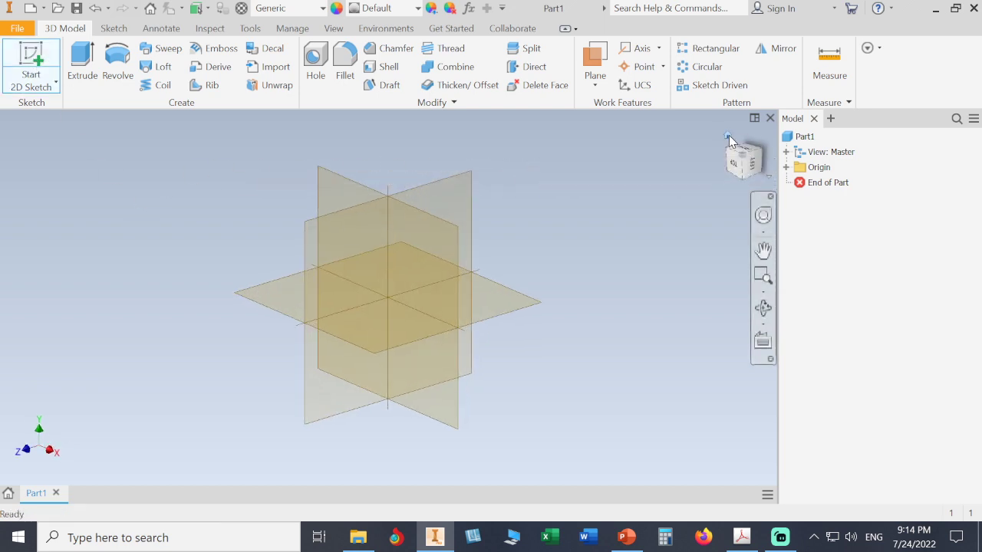
left_click(727, 136)
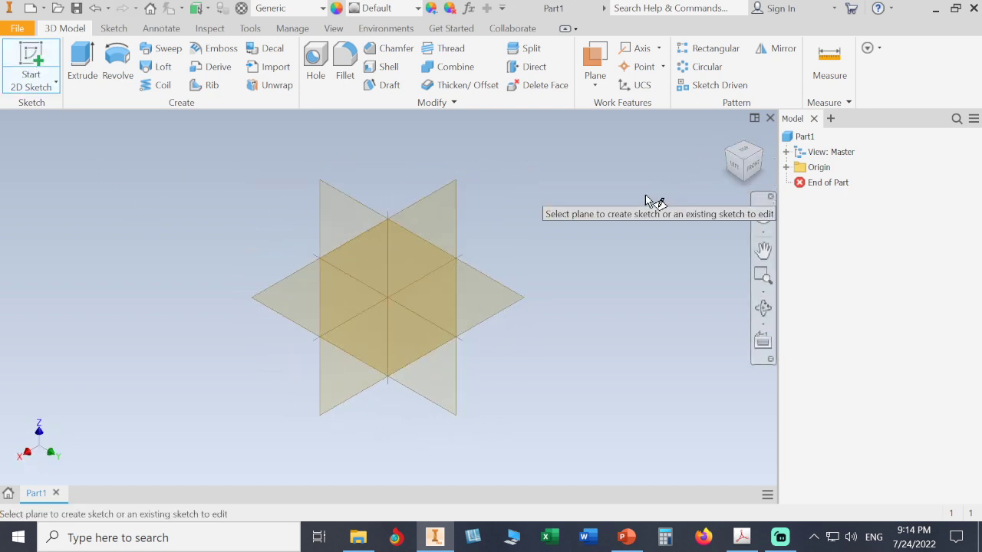
left_click(494, 294)
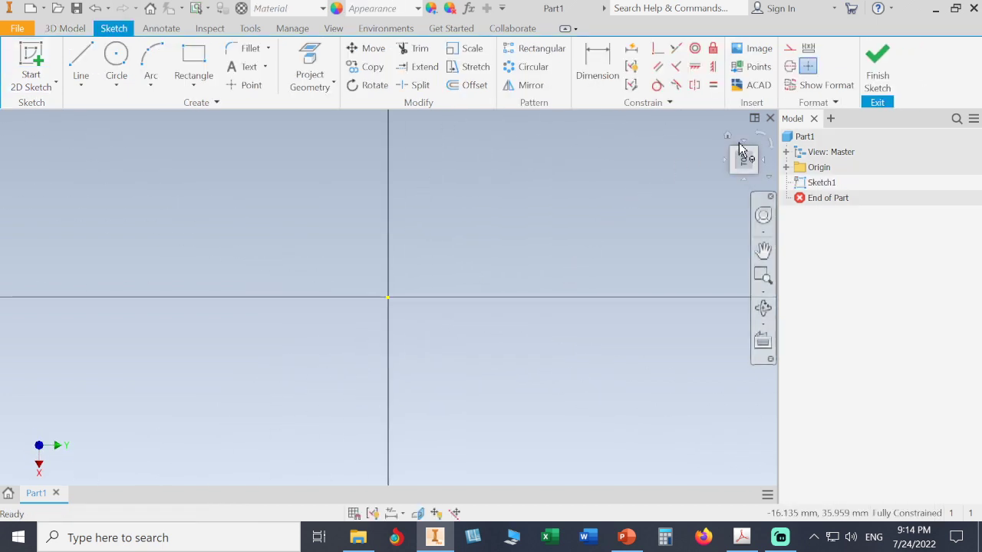
left_click(766, 151)
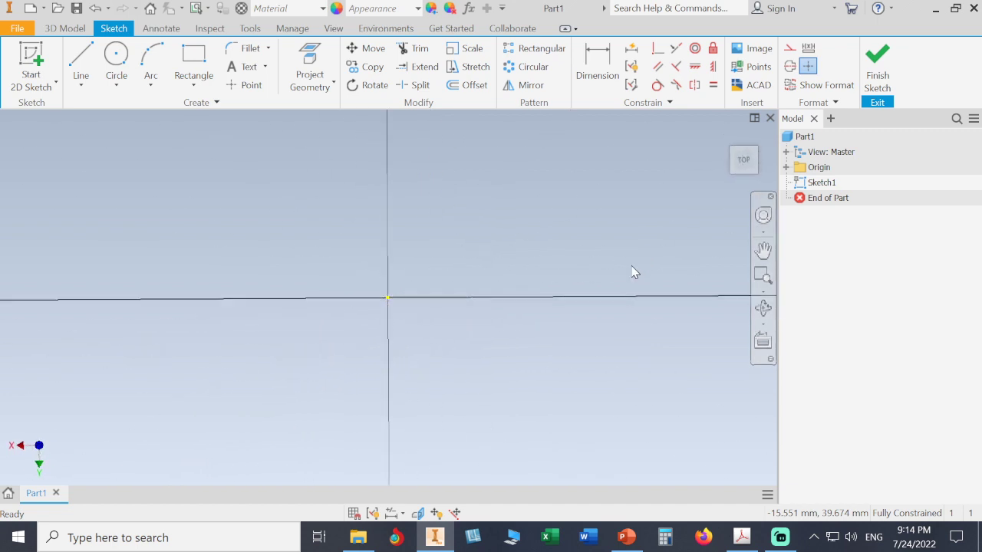
Step: Sketch a circle centred on the origin
left_click(116, 57)
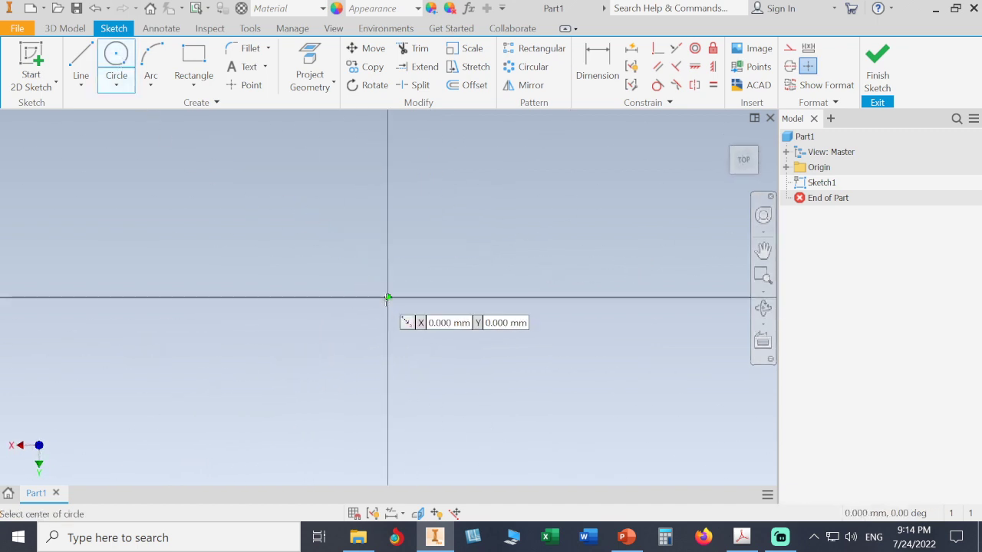
left_click(388, 297)
left_click(323, 253)
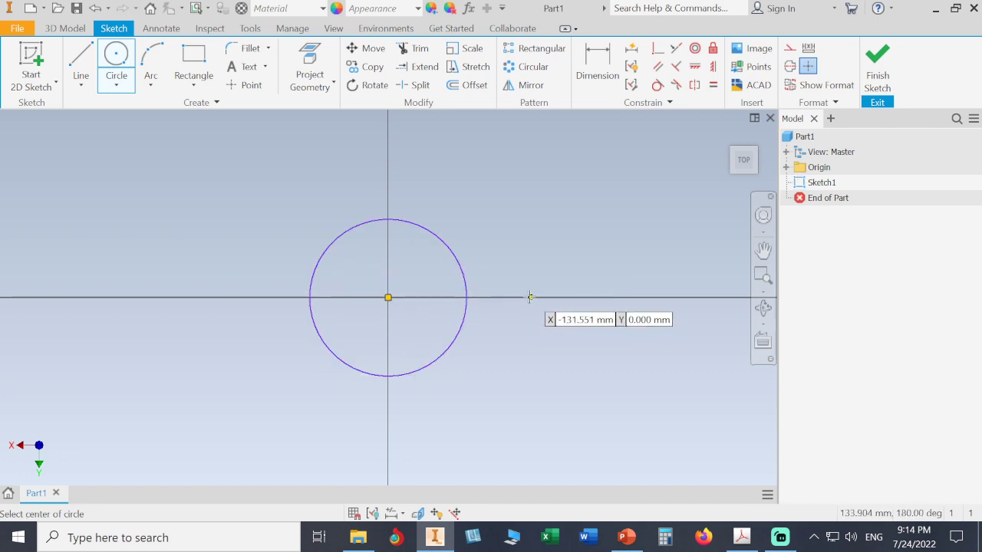
scroll(530, 297, "down", 3)
scroll(529, 296, "up", 7)
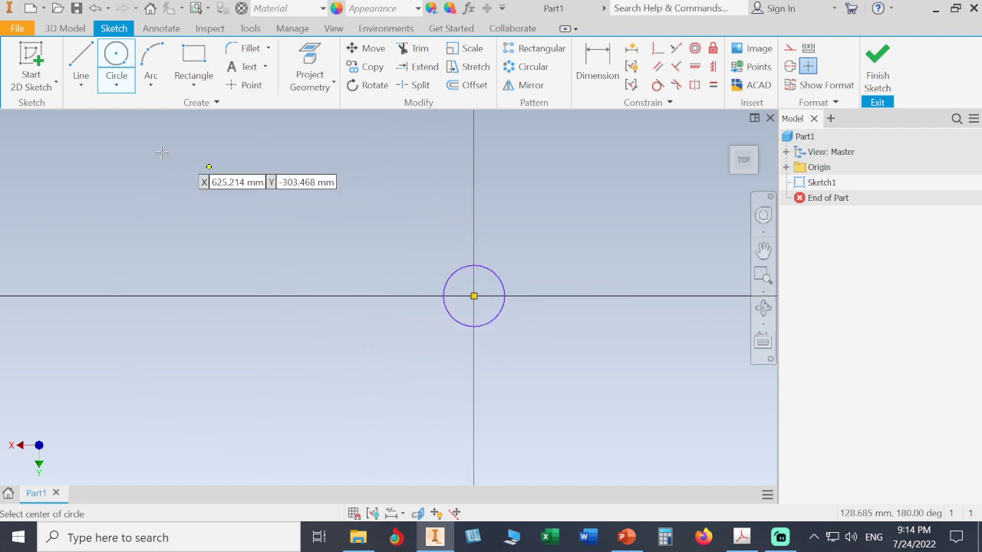
Step: Draw three connected lines around the circle: a sloping upper line, a vertical line about 384 mm long on the positive X side, and a sloping lower line
left_click(76, 54)
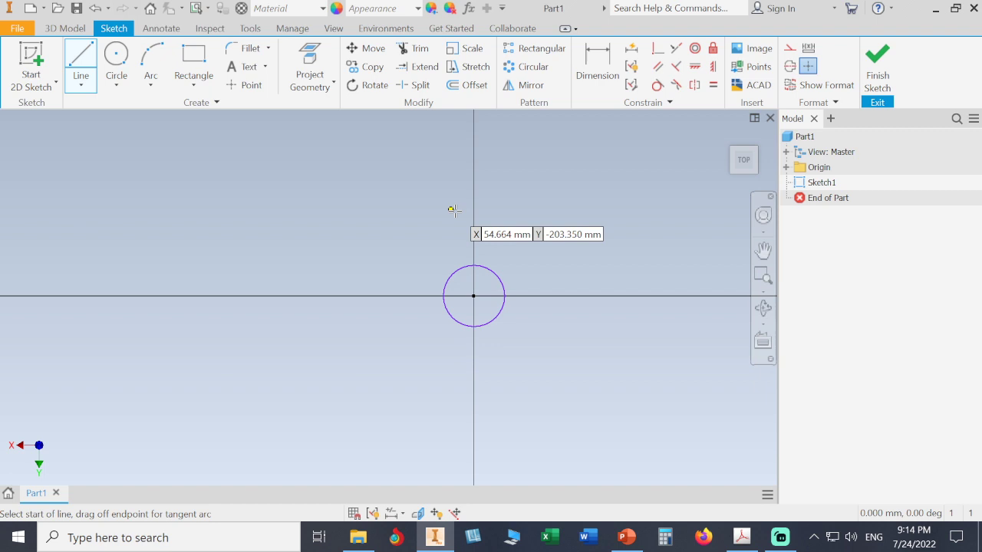
left_click(536, 259)
left_click(318, 204)
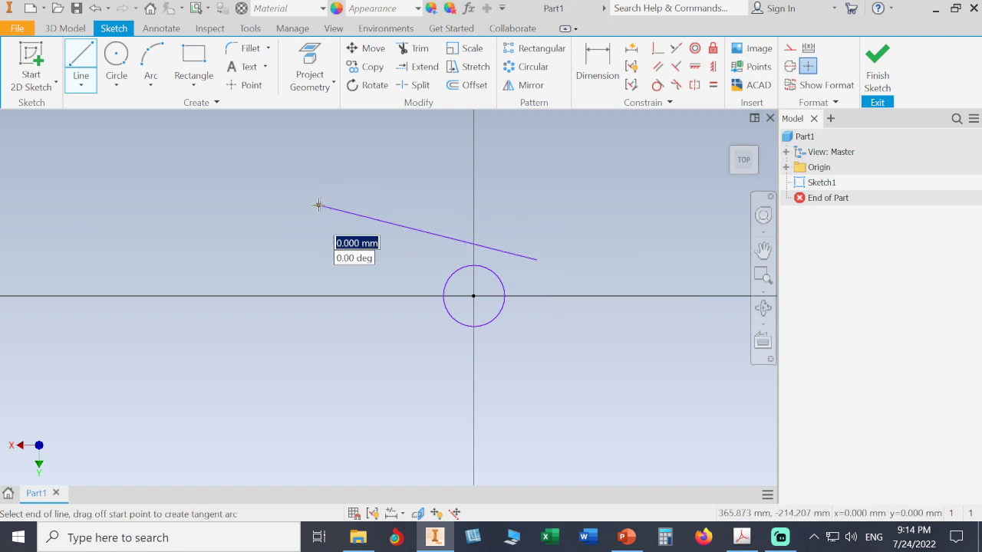
left_click(317, 367)
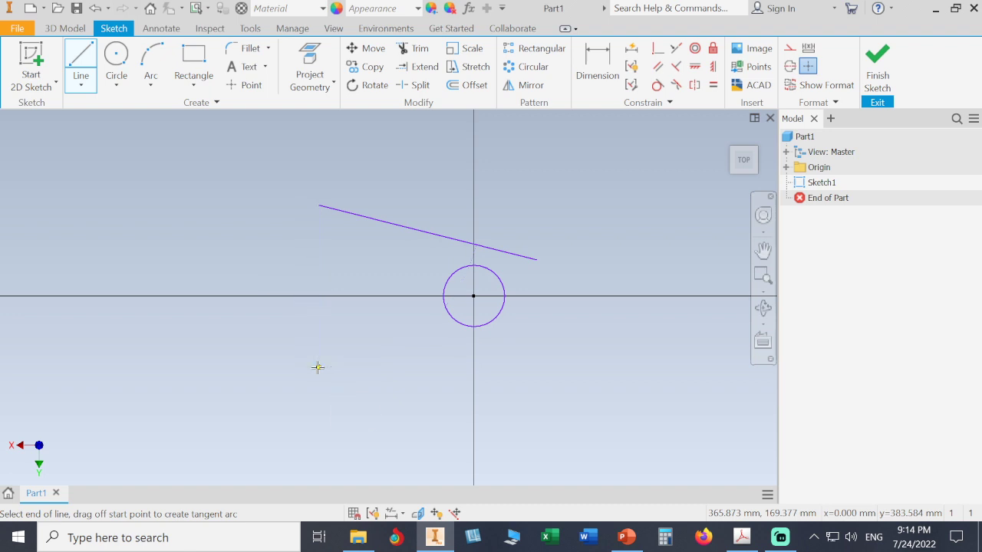
left_click(536, 326)
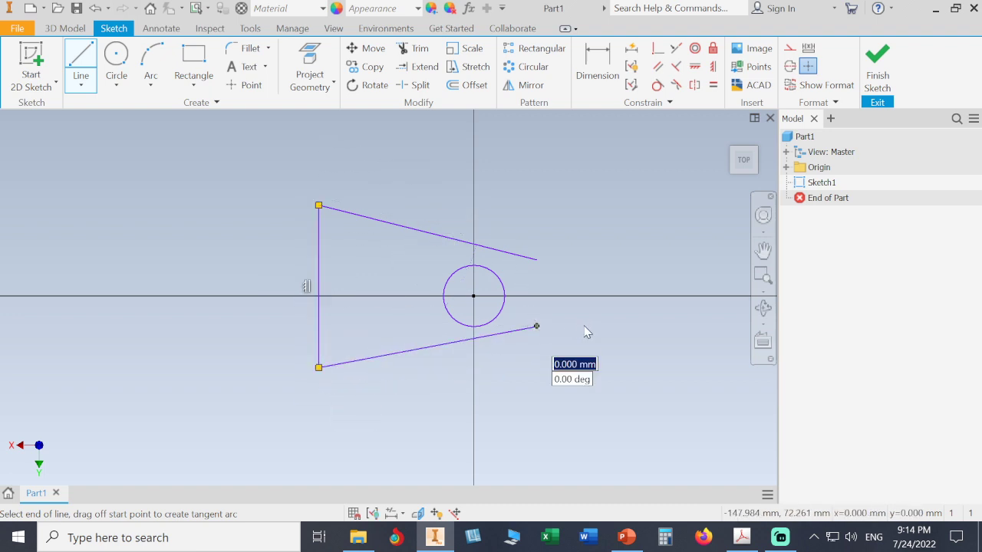
right_click(536, 326)
left_click(585, 330)
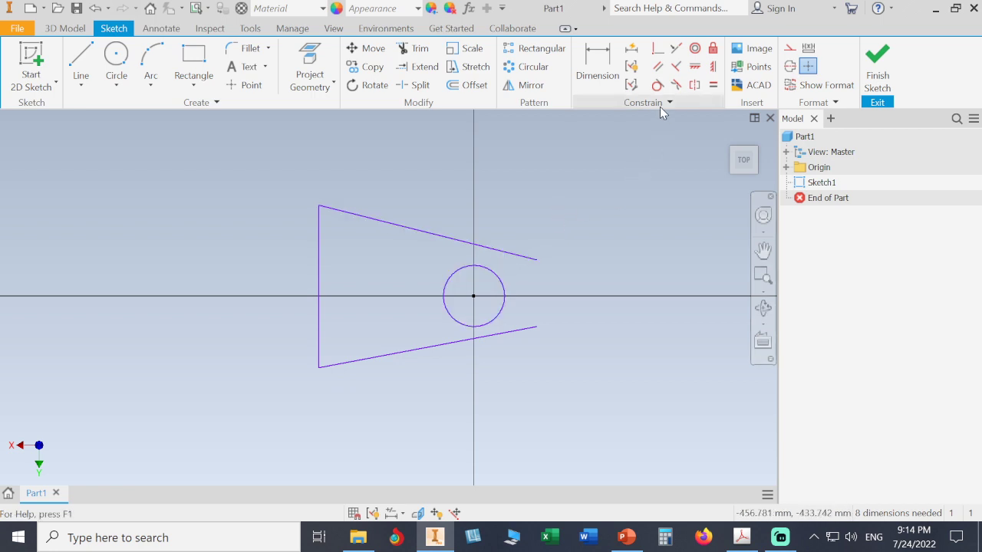
Step: Make the upper and lower sloping lines tangent to the circle
left_click(658, 85)
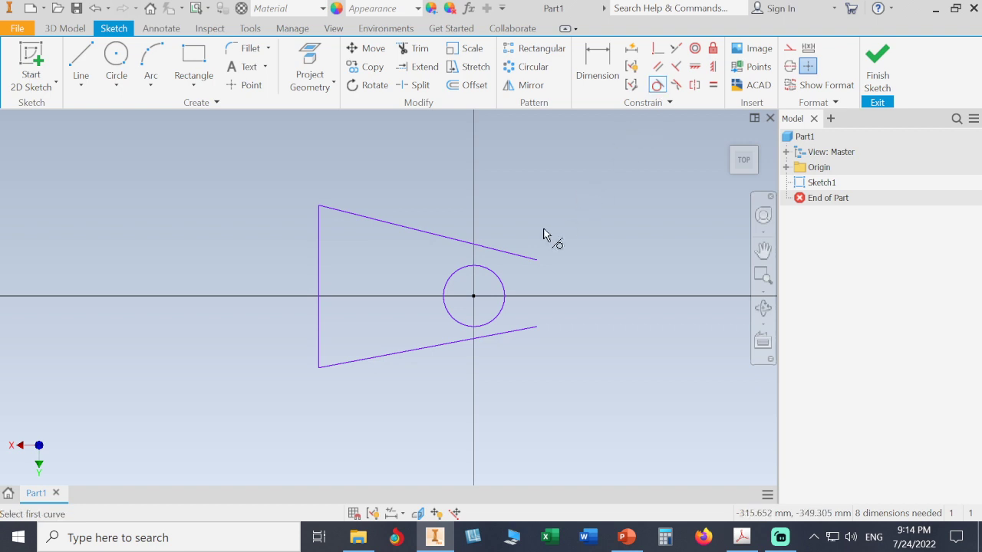
left_click(519, 263)
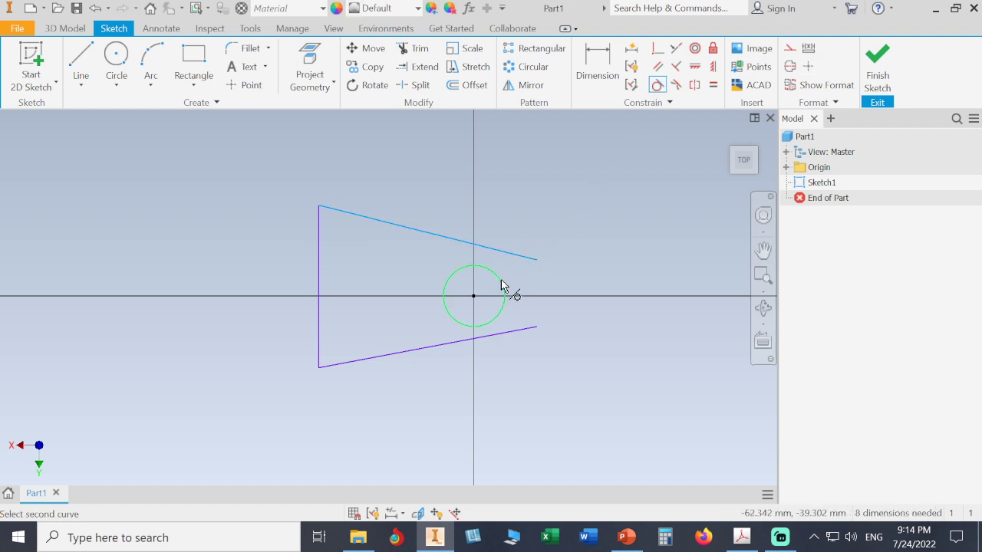
left_click(500, 285)
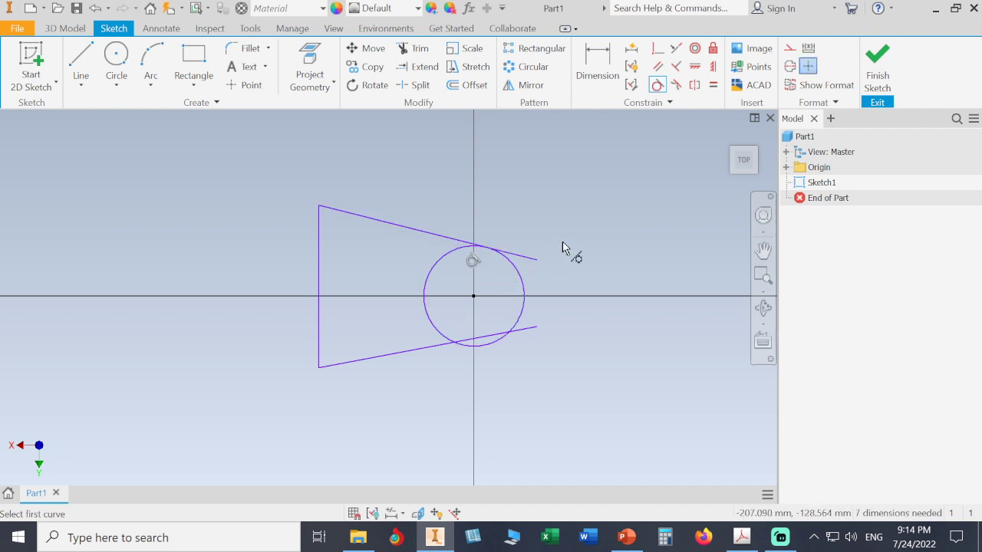
left_click(526, 313)
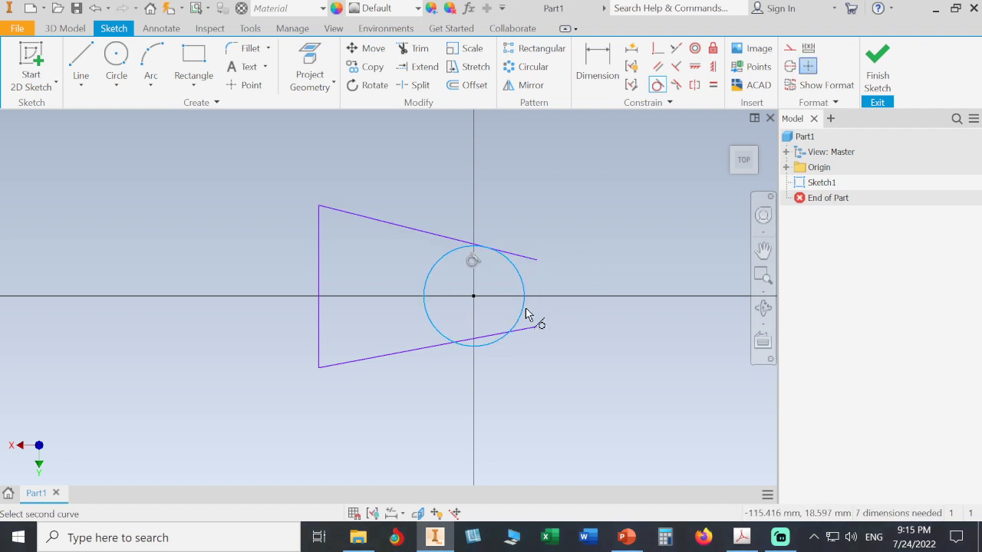
left_click(529, 330)
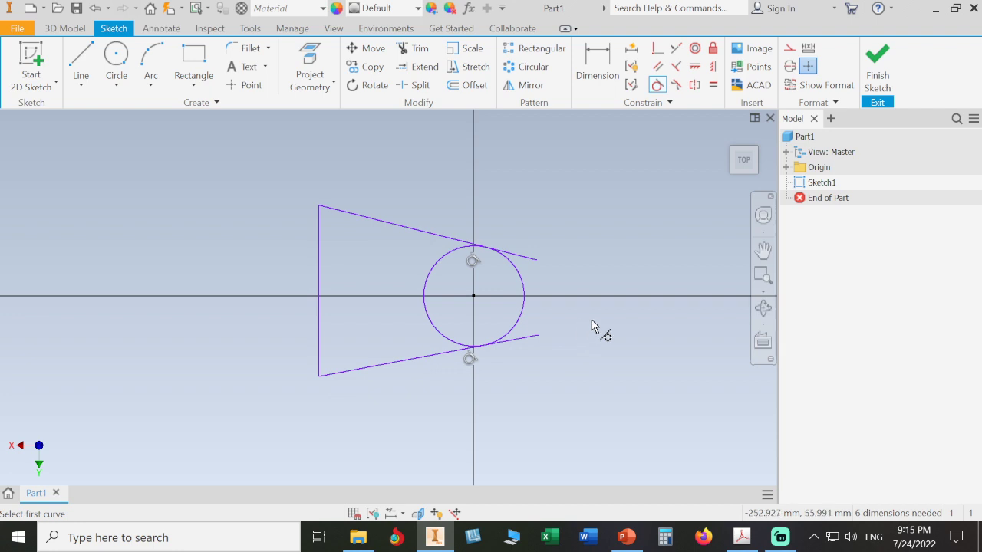
right_click(592, 320)
left_click(628, 322)
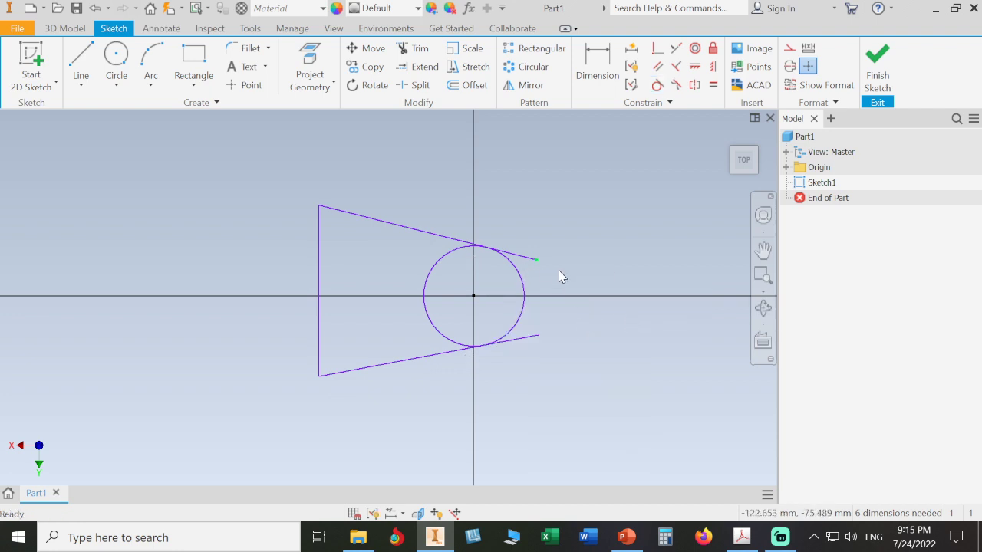
Step: Trim the ends of both sloping lines that extend past their tangent points on the circle
left_click(406, 52)
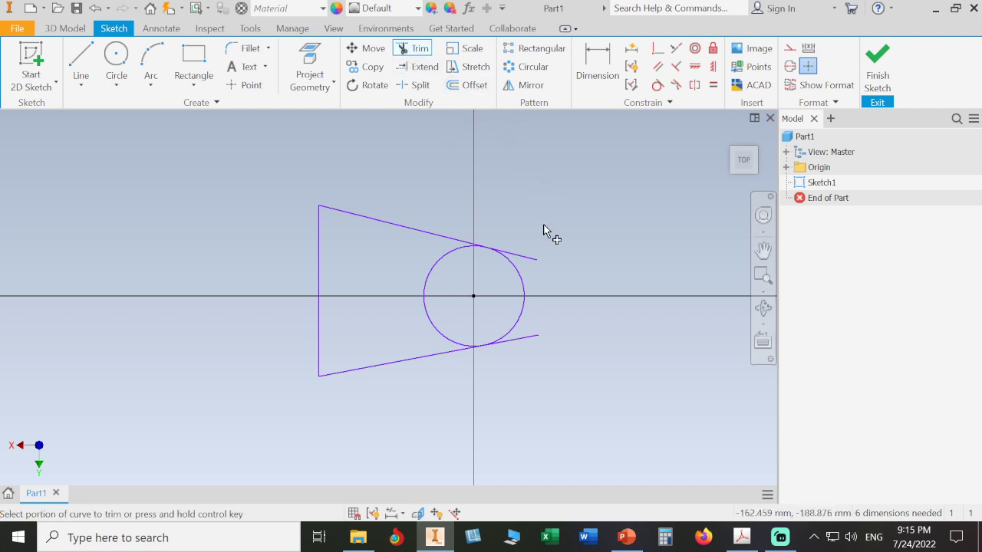
left_click(534, 259)
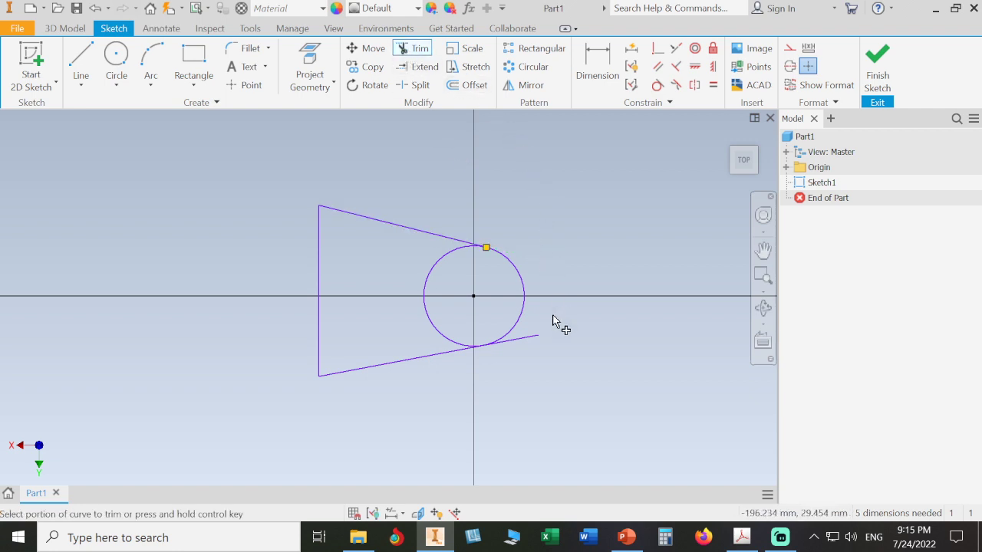
left_click(535, 342)
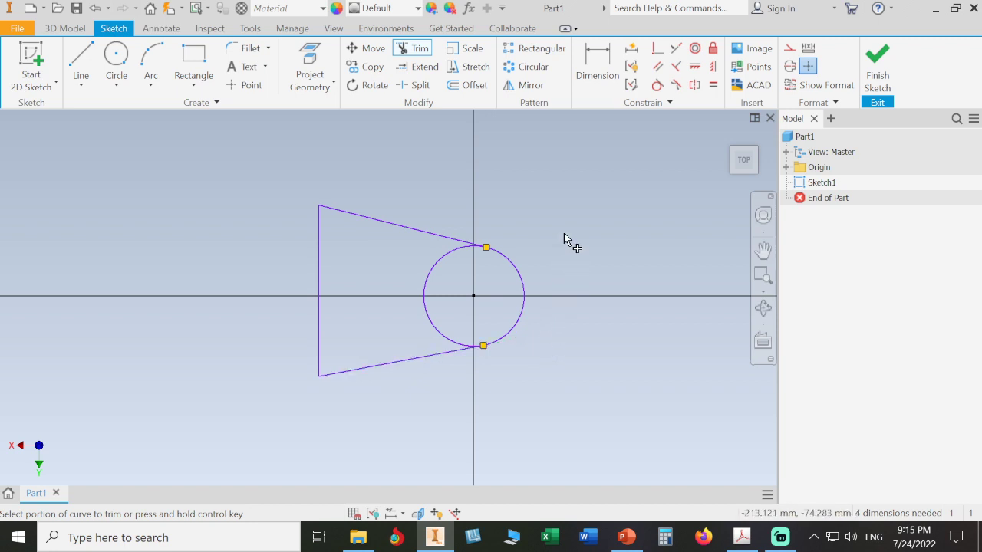
right_click(566, 221)
left_click(612, 225)
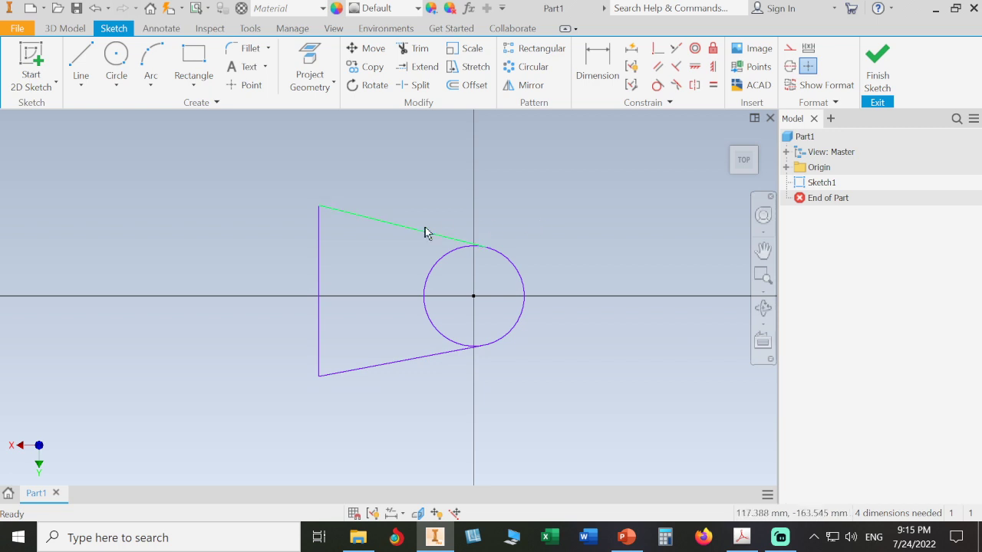
Step: Apply an equal-length constraint to the two sloping lines
left_click(713, 85)
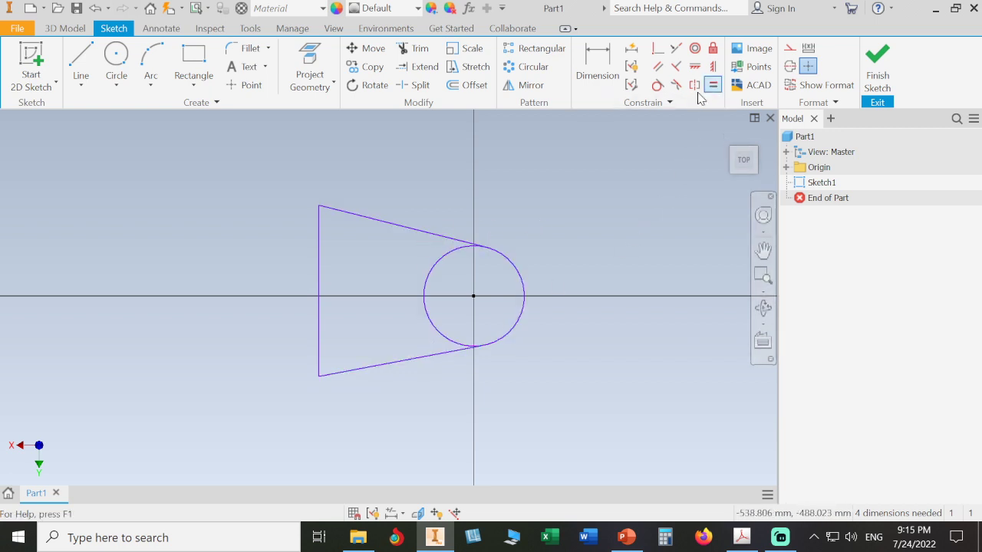
left_click(421, 234)
left_click(412, 359)
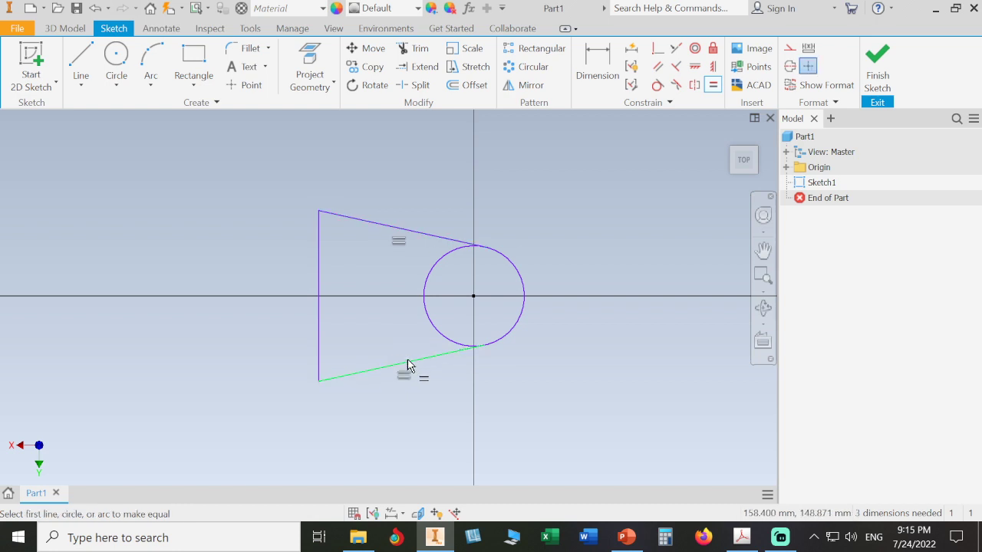
right_click(630, 305)
left_click(676, 304)
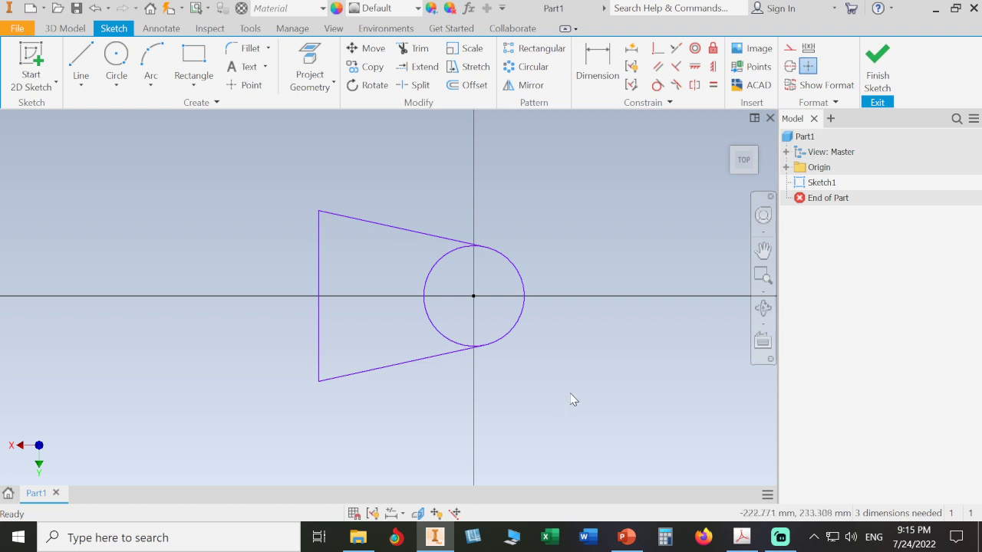
Step: Check the base's top view in the exercise book PDF, return to Inventor and dimension the circle's diameter as 70 mm
left_click(741, 538)
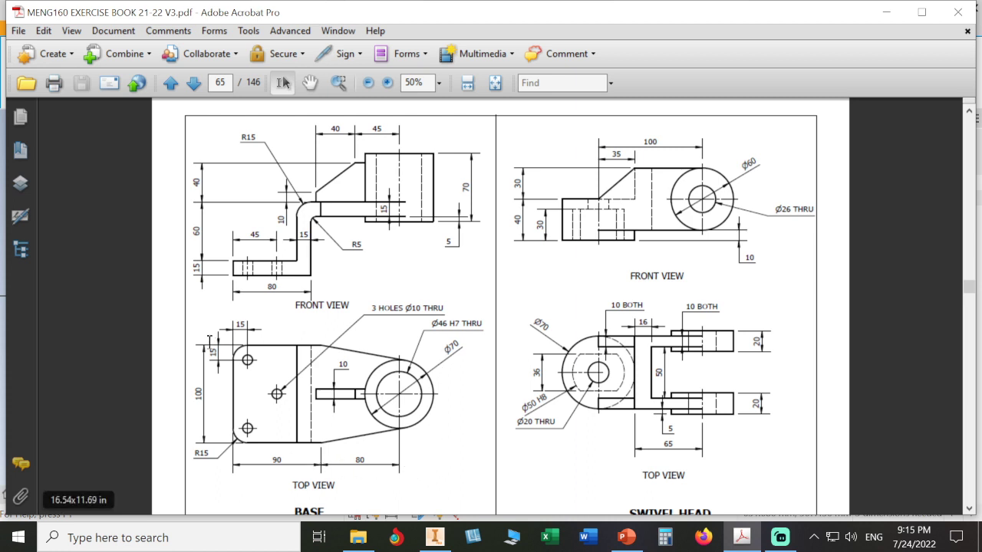
left_click(434, 537)
left_click(597, 69)
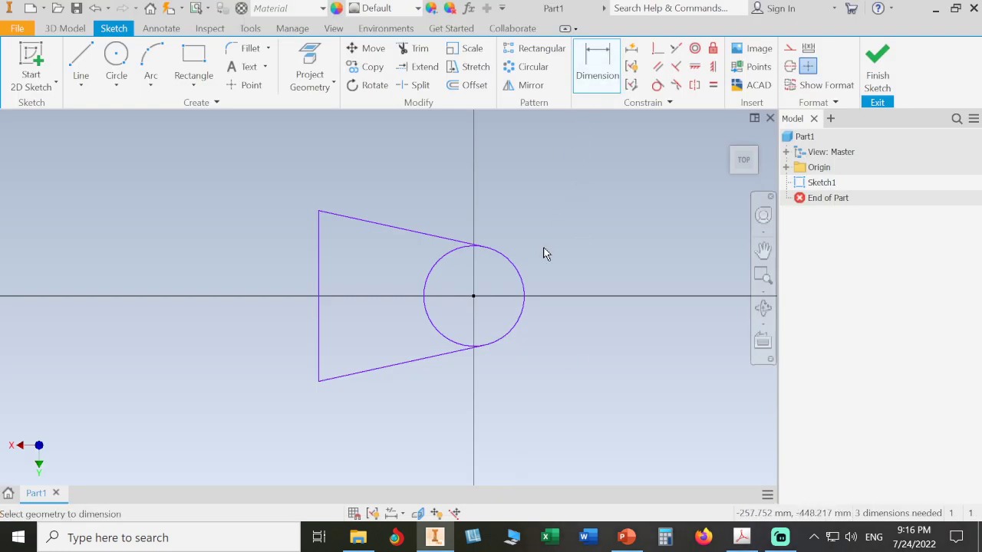
left_click(519, 272)
left_click(566, 252)
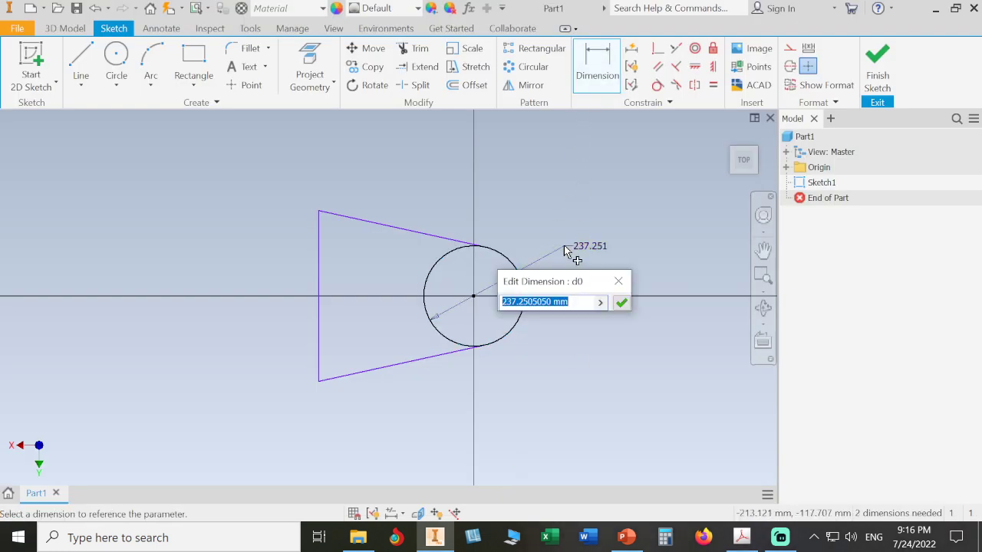
type("70")
key("Return")
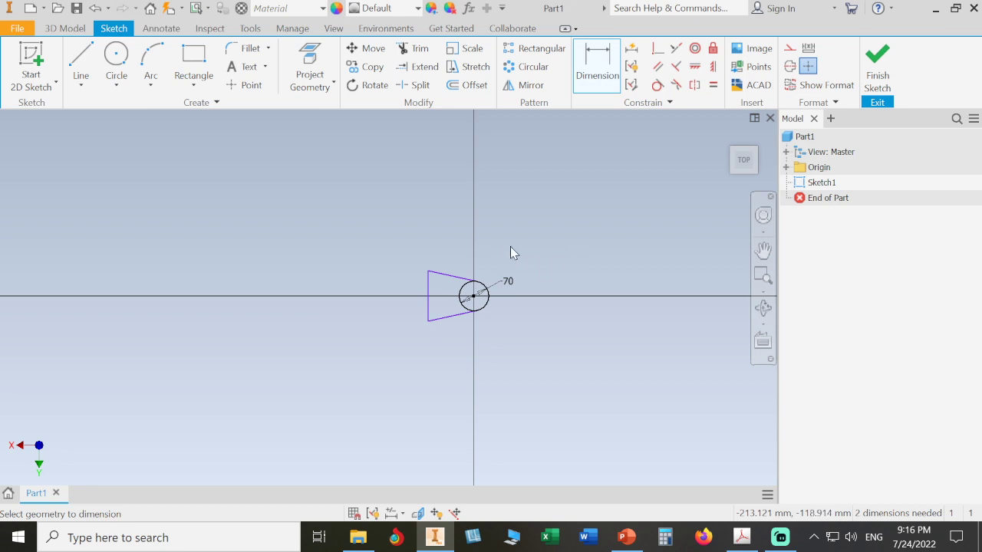
Step: Dimension the distance from the straight end line to the circle's centre as 80 mm
scroll(507, 241, "up", 5)
middle_click_drag(506, 242, 589, 166)
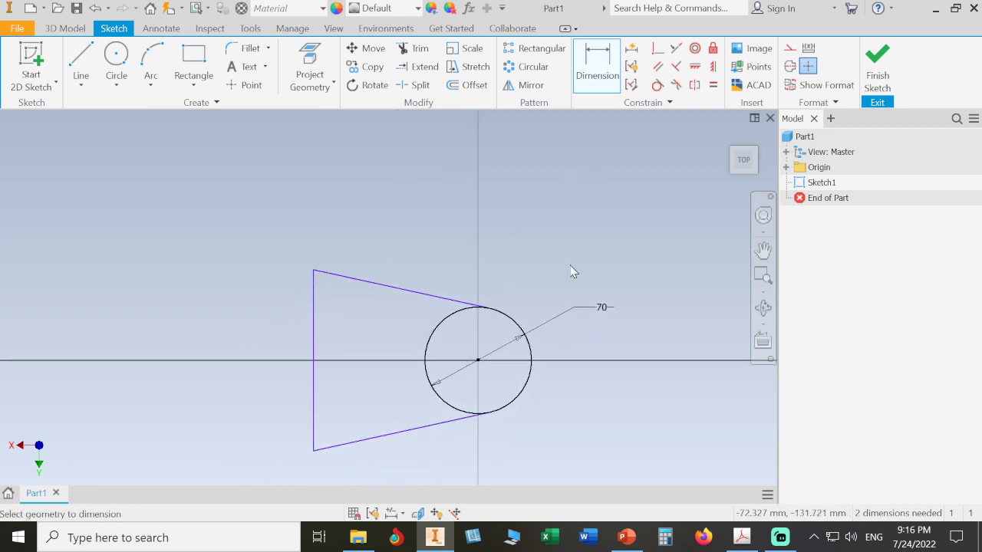
left_click(526, 391)
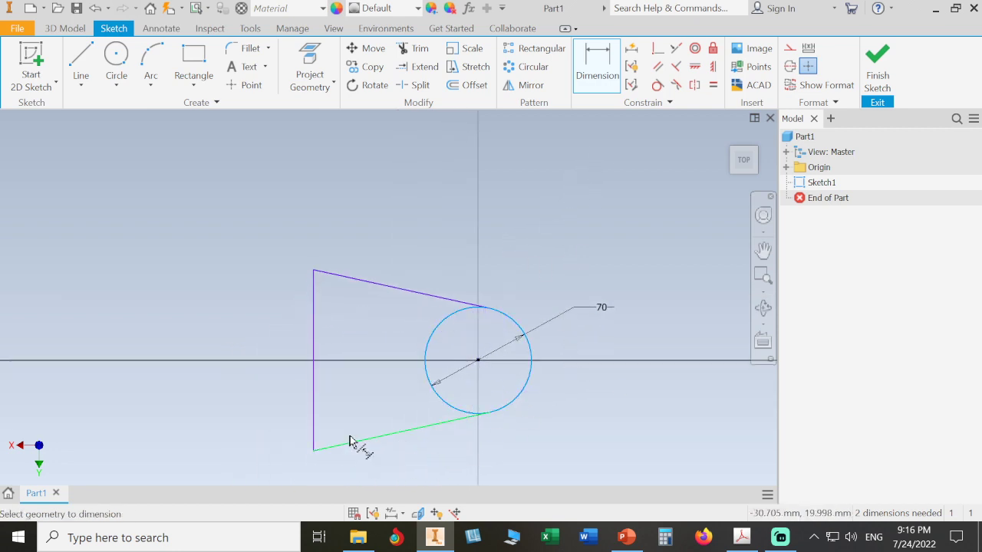
left_click(315, 418)
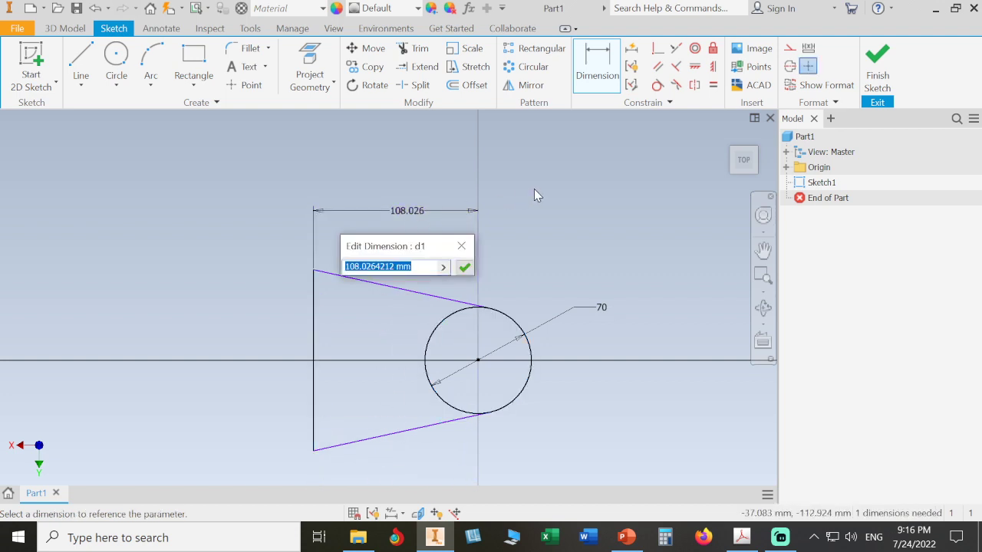
type("80")
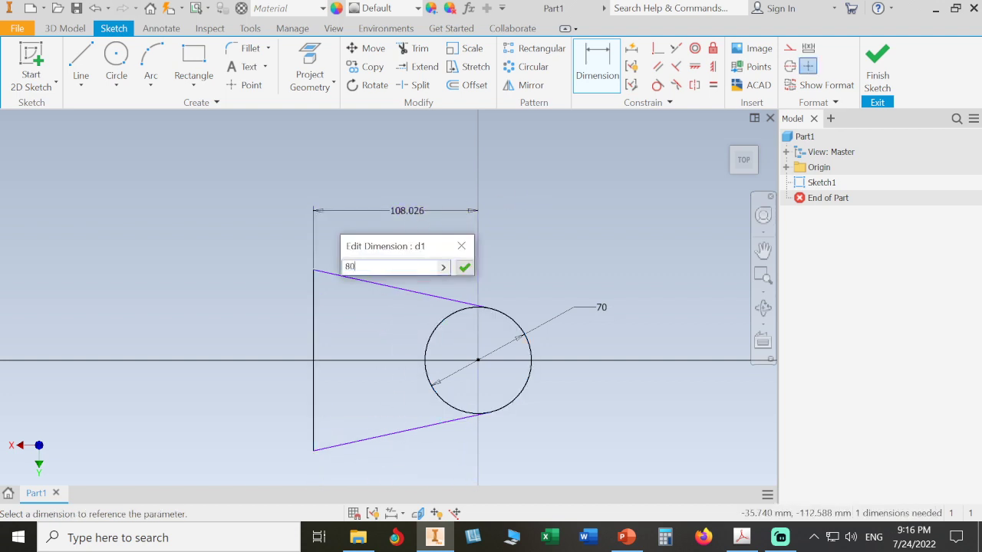
key("Return")
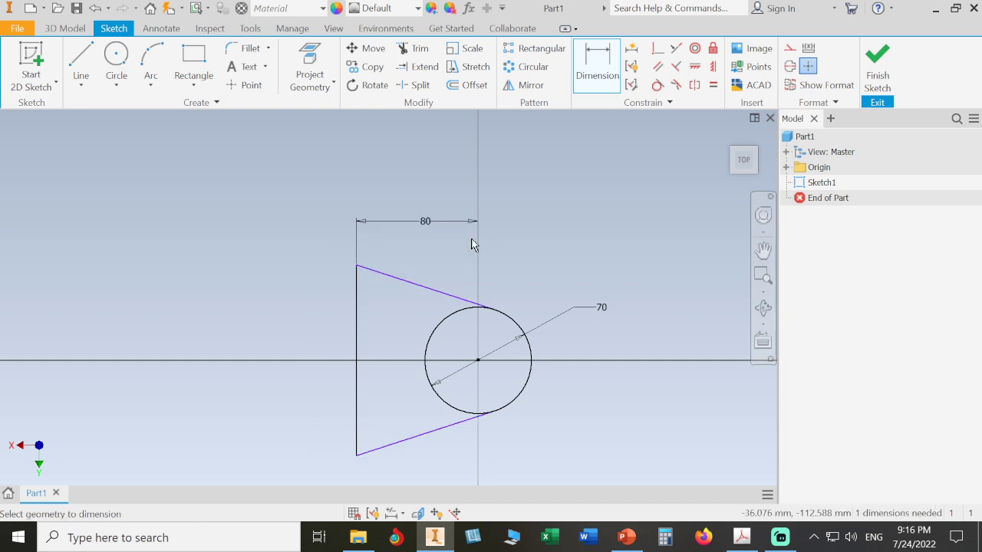
Step: Dimension the length of the straight end line as 100 mm
left_click(357, 336)
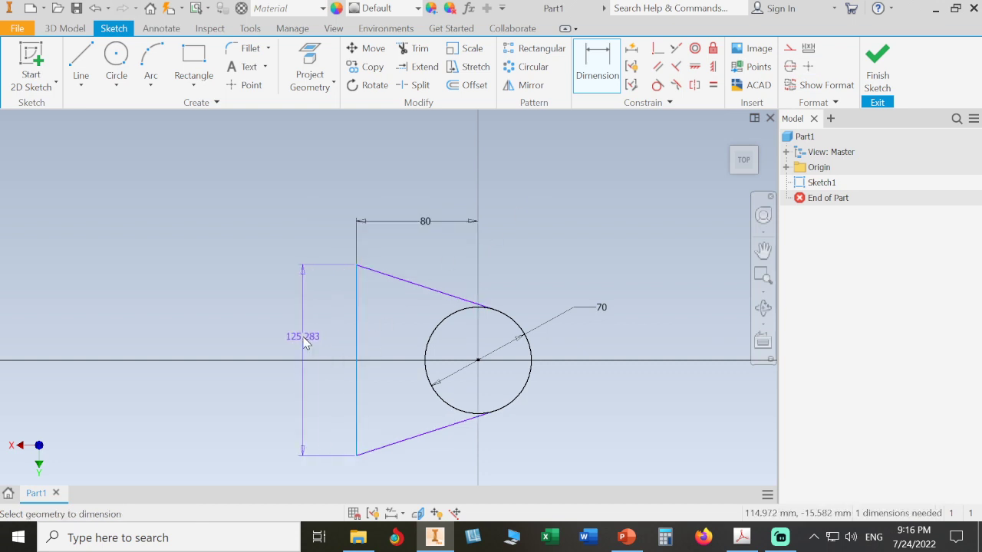
left_click(299, 338)
type("100")
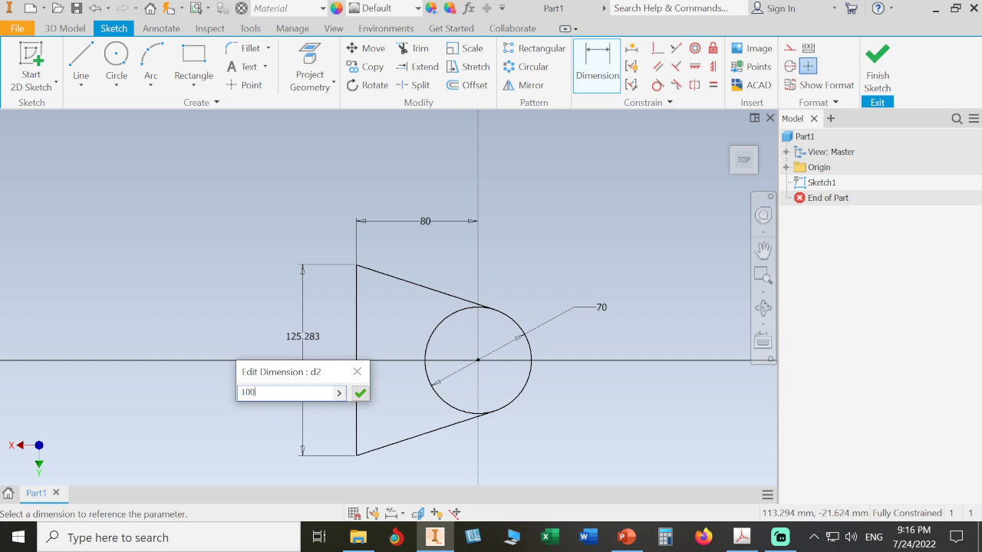
key("Return")
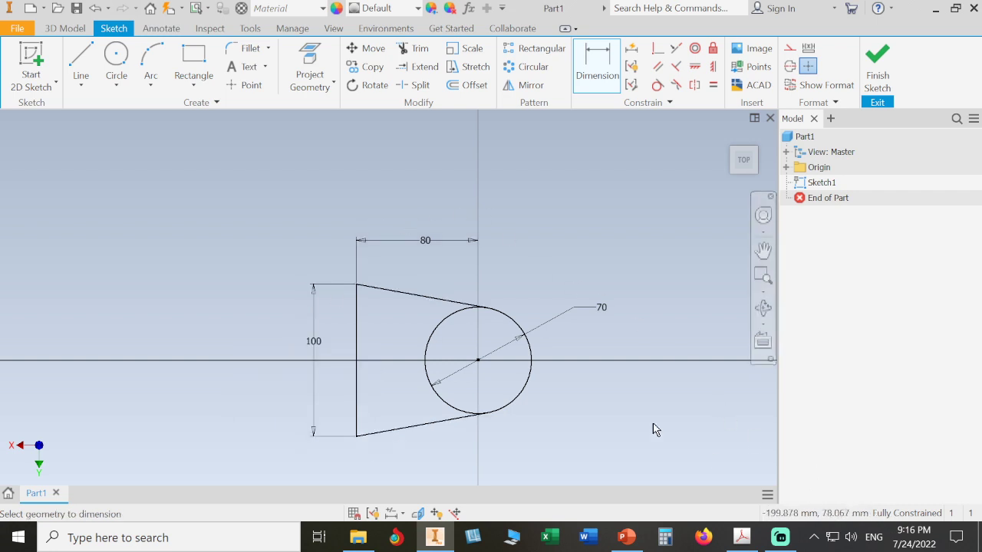
key("Escape")
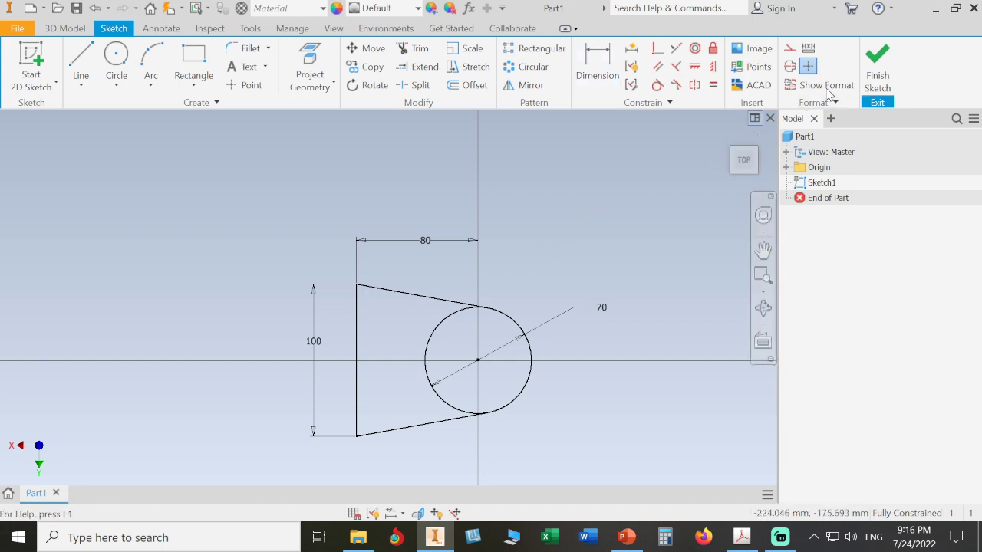
Step: Finish the sketch, check the thickness in the exercise book PDF, return to Inventor and extrude the circle and tapered regions 15 mm
left_click(874, 80)
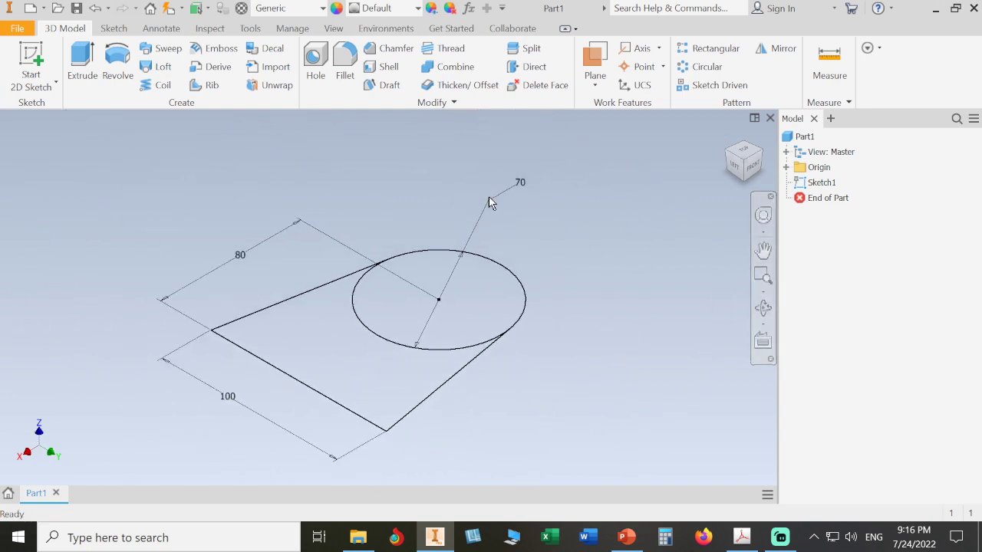
left_click(82, 61)
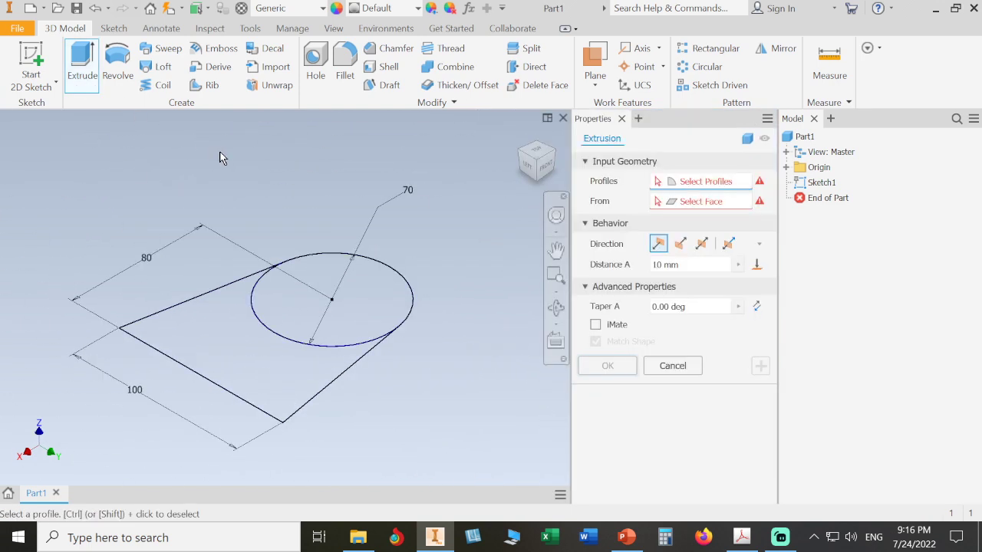
left_click(315, 282)
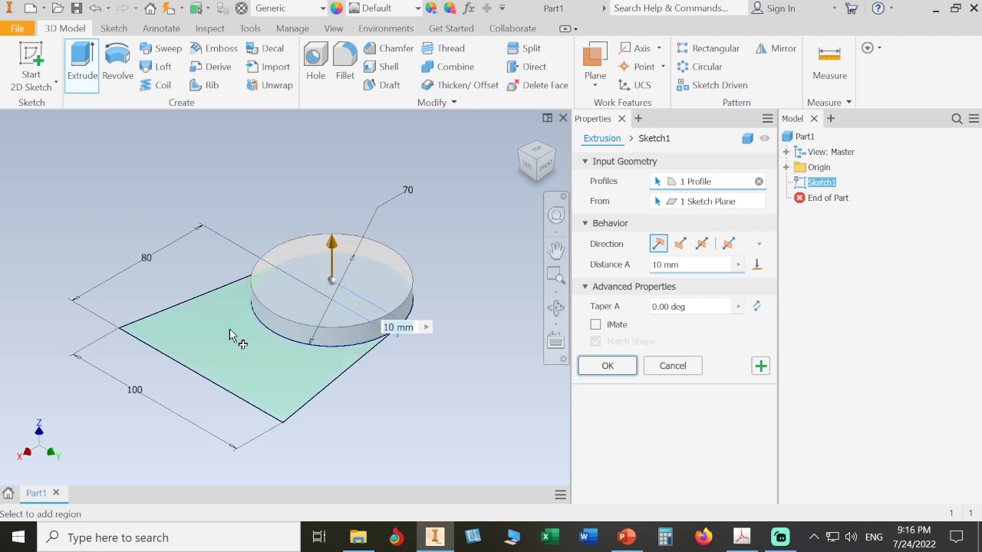
left_click(230, 334)
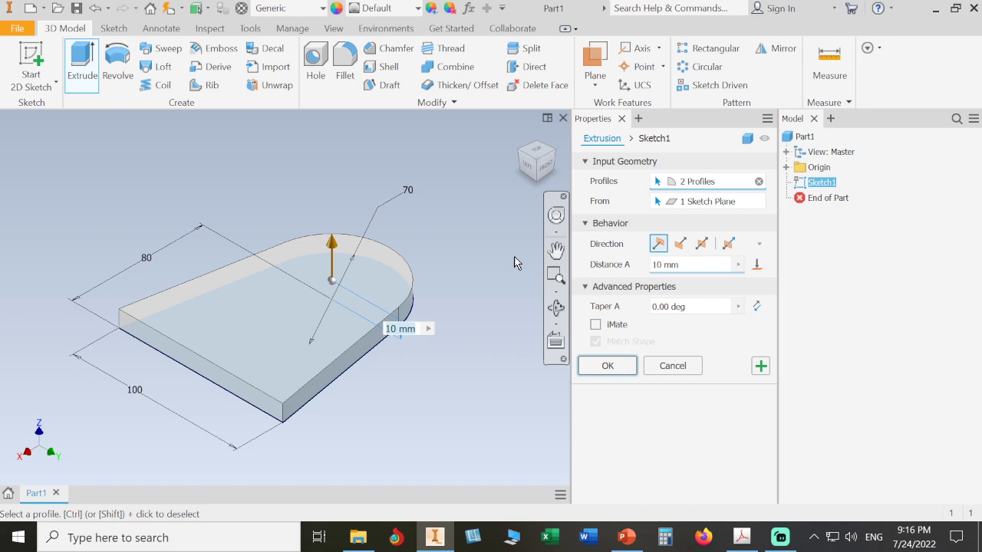
left_click(742, 537)
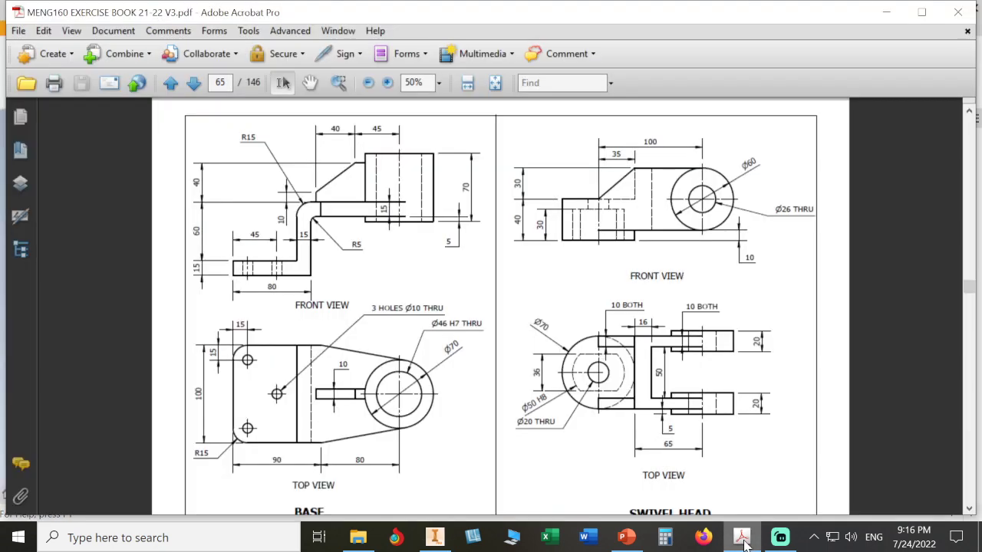
left_click(742, 539)
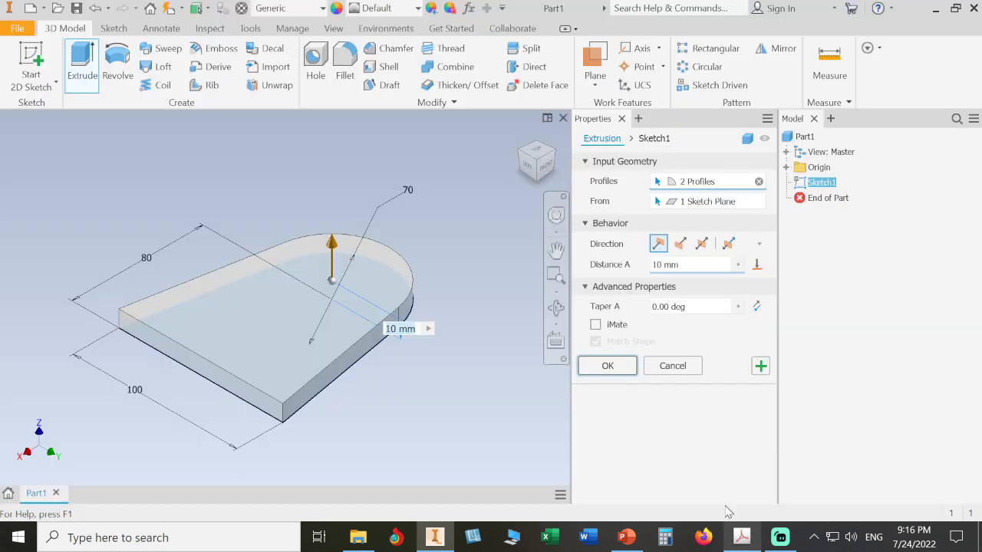
type("15")
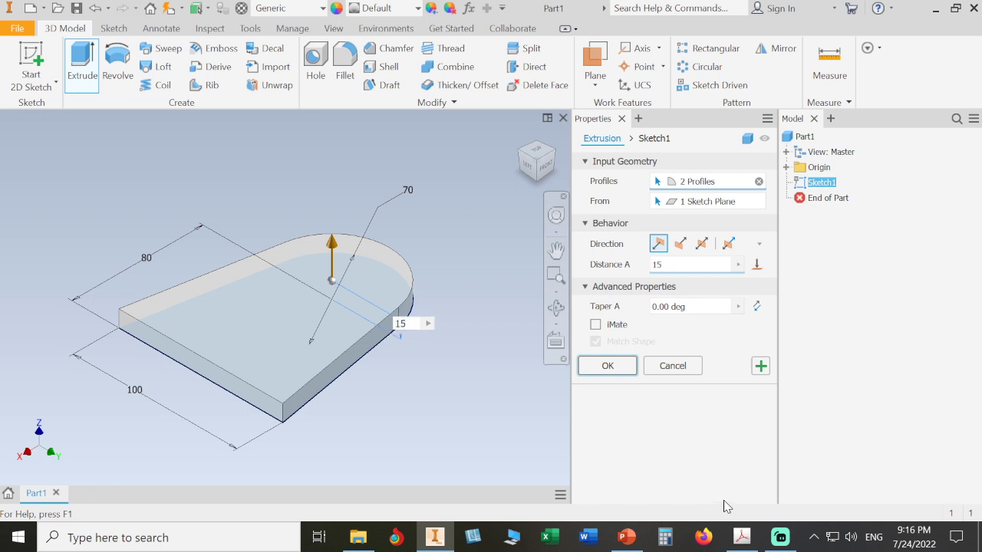
left_click(612, 368)
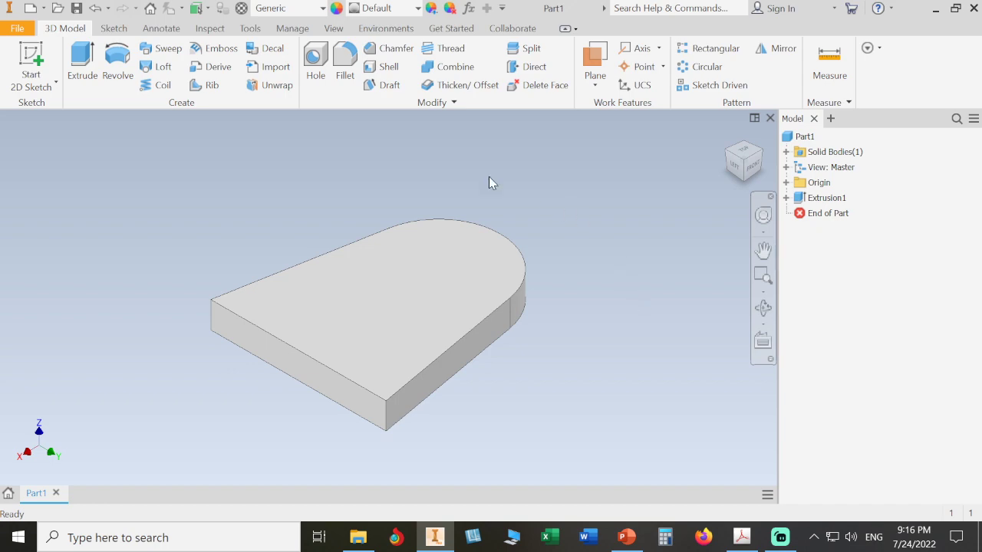
Step: Save the part as BASE in the 02. SWIVEL HEAD BRACKET folder
left_click(77, 13)
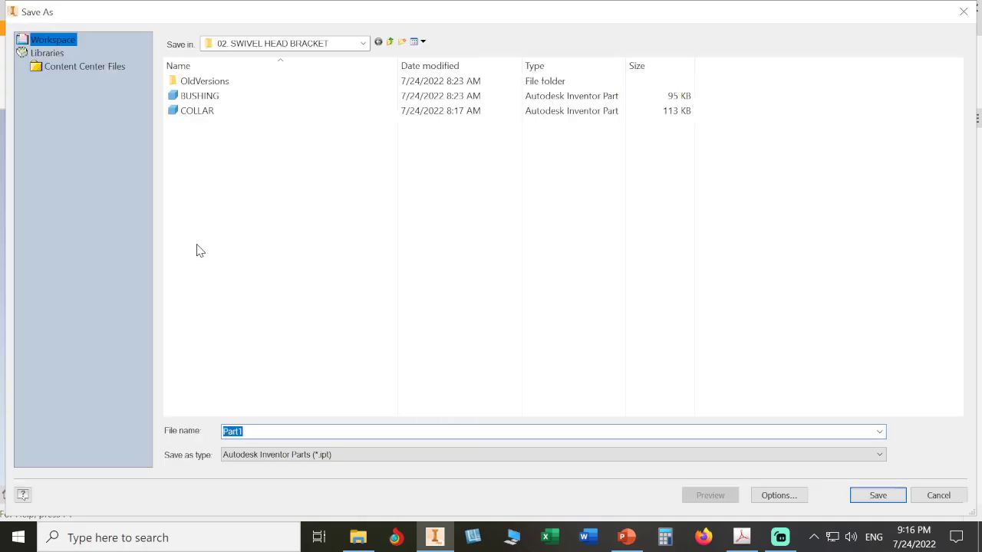
type("BASE")
left_click(878, 495)
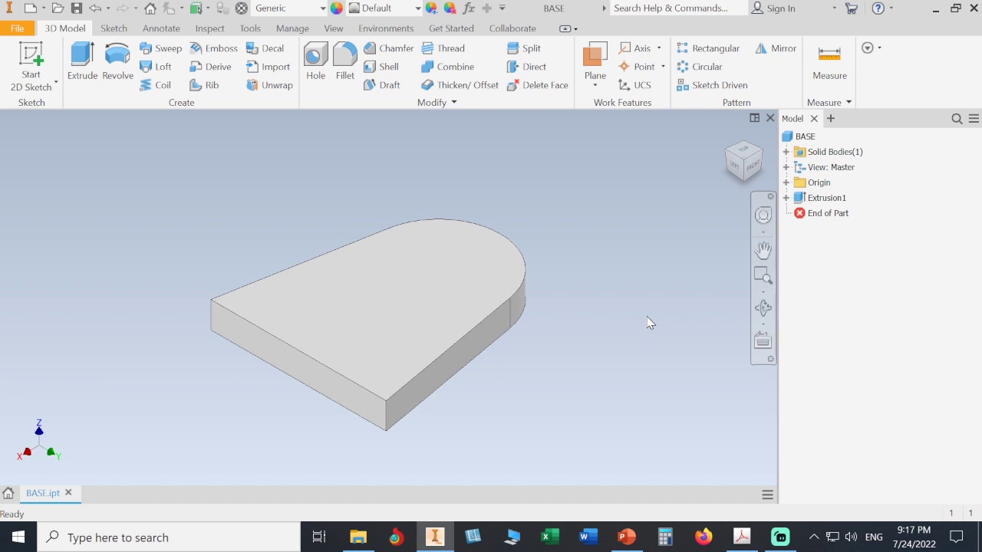
Step: Start a new 2D sketch on the XZ plane through the middle of the plate
left_click(786, 182)
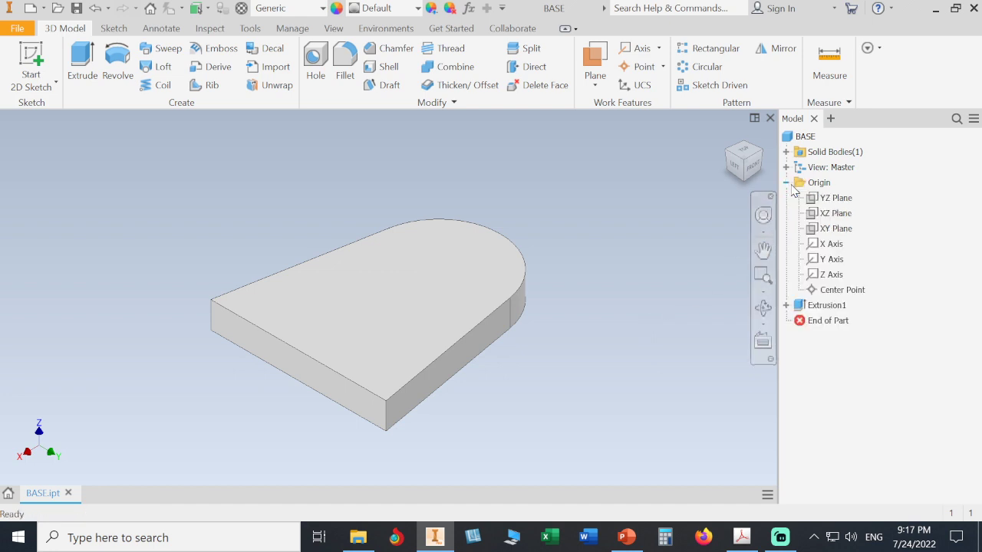
left_click(820, 219)
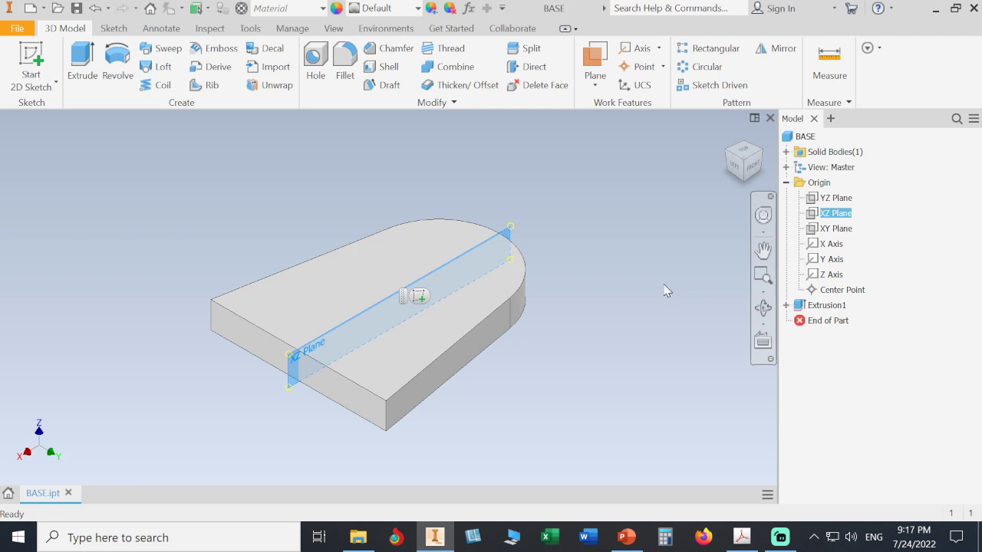
left_click(606, 241)
left_click(29, 55)
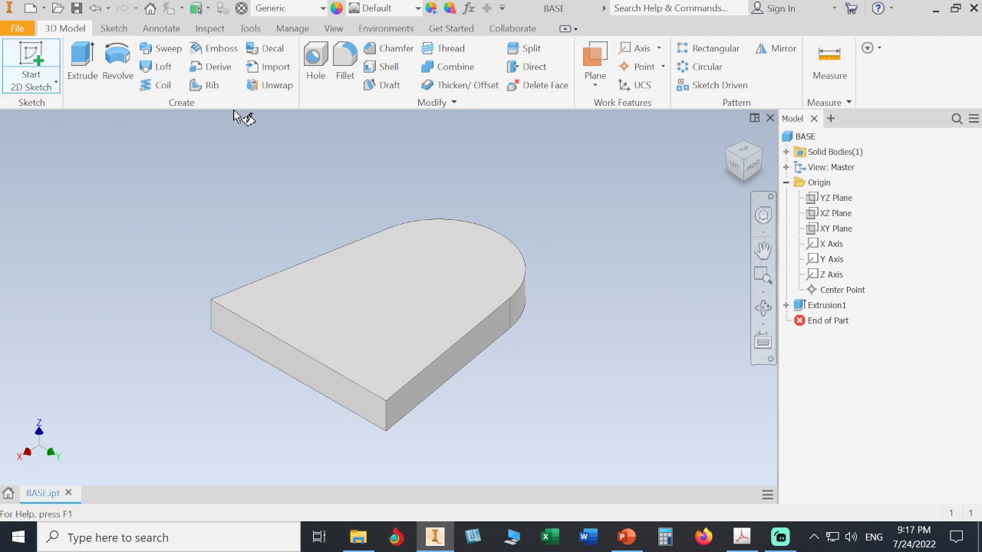
left_click(818, 215)
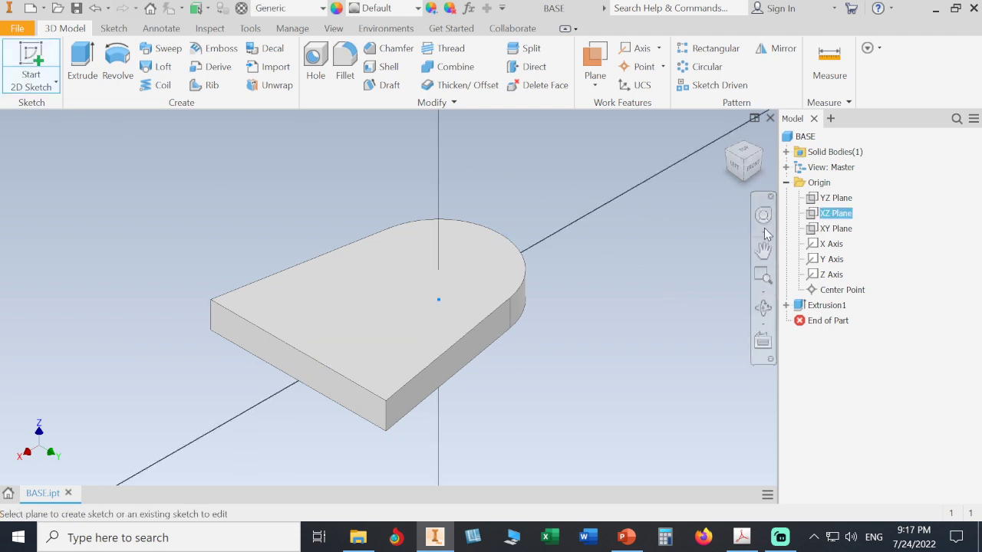
mouse_move(450, 200)
middle_mouse_down()
mouse_move(600, 221)
mouse_move(605, 235)
middle_mouse_up()
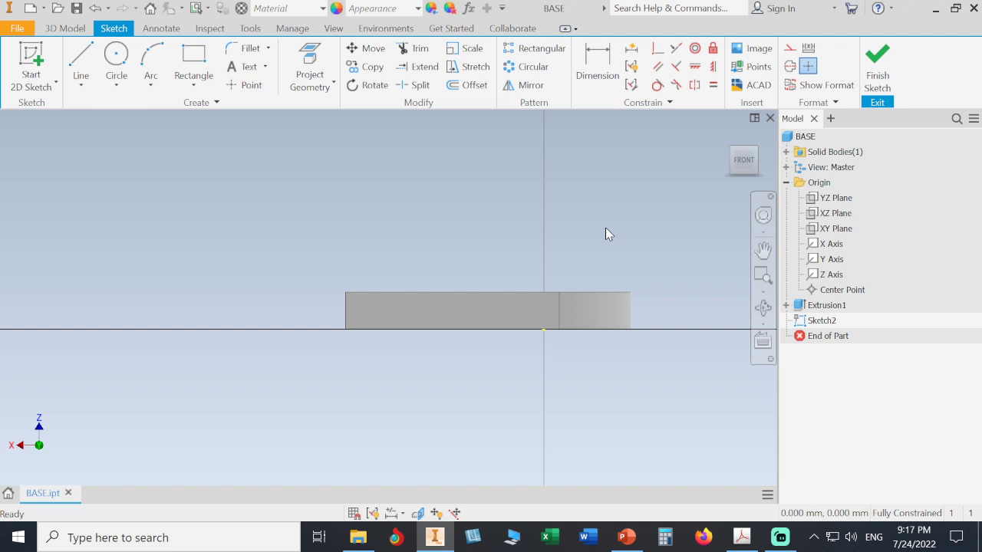
Step: Slice the model graphics at the sketch plane, inspect the cut at an angle and return to the front view
left_click(310, 77)
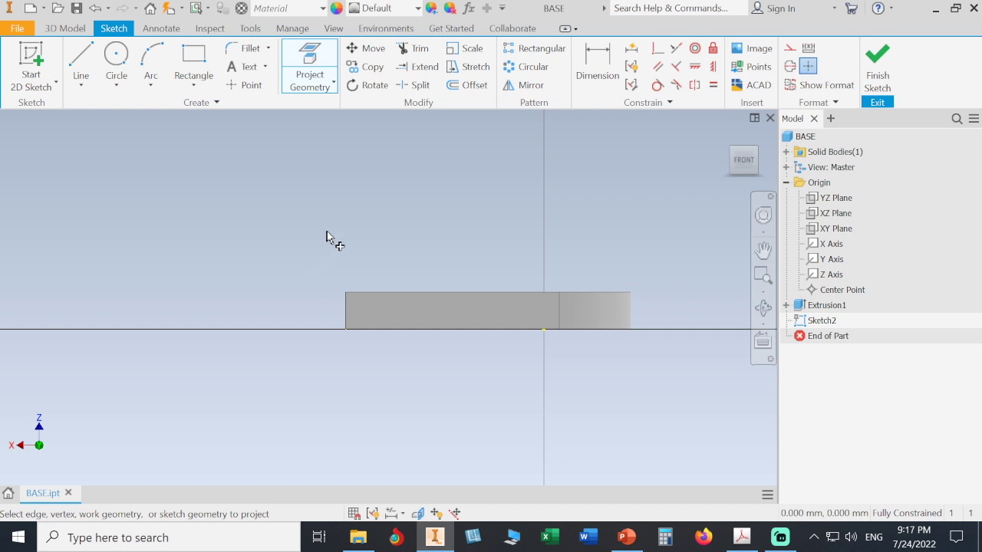
key("Escape")
left_click(333, 28)
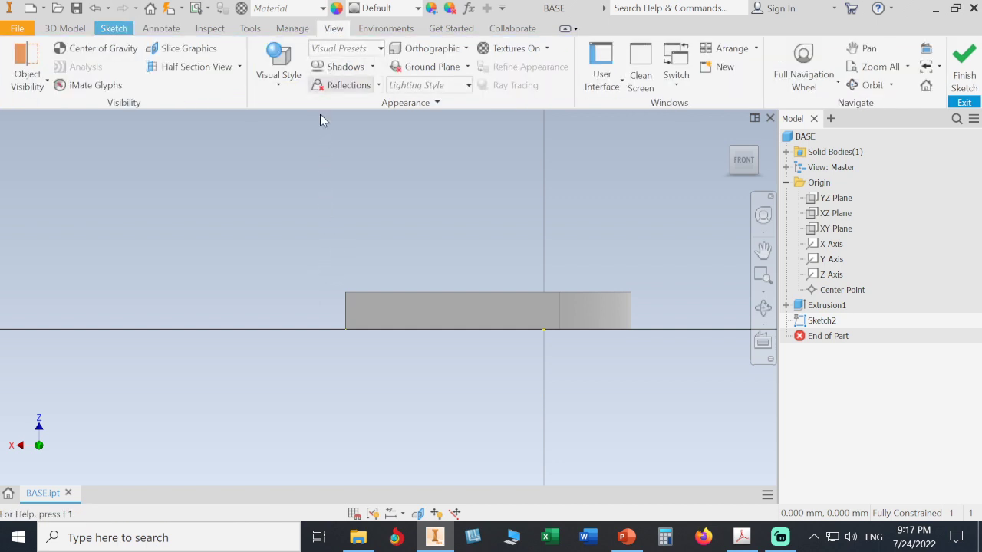
left_click(188, 47)
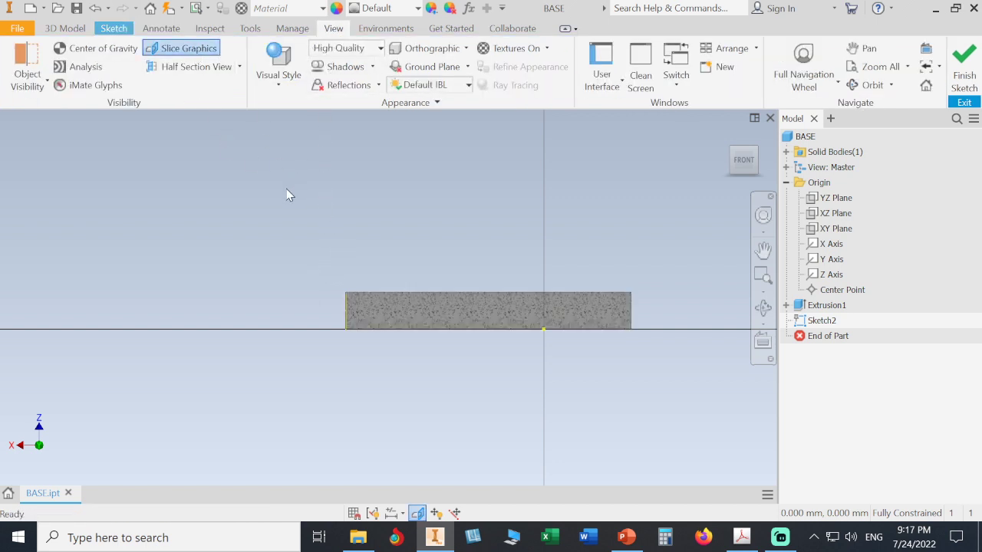
scroll(298, 262, "down", 3)
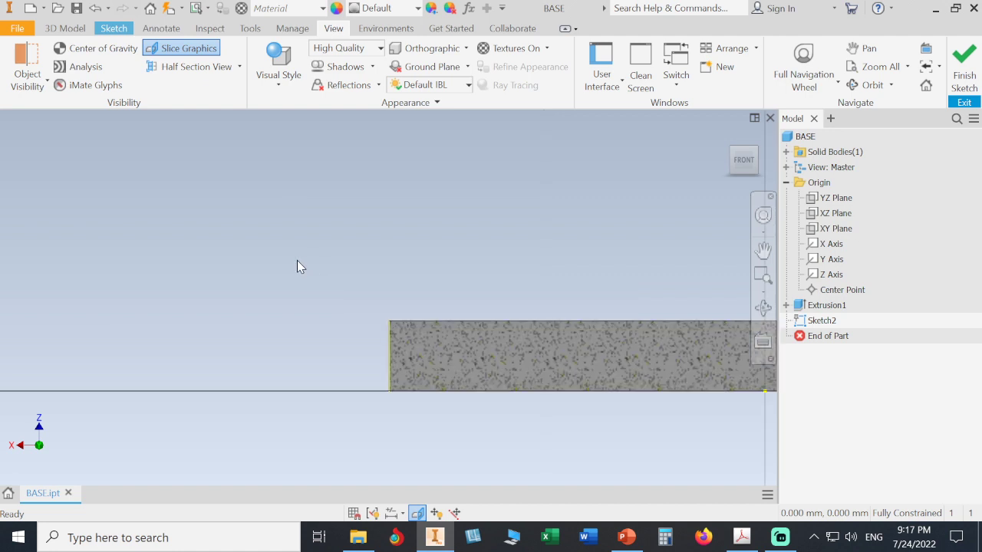
middle_click_drag(302, 268, 332, 274, "shift")
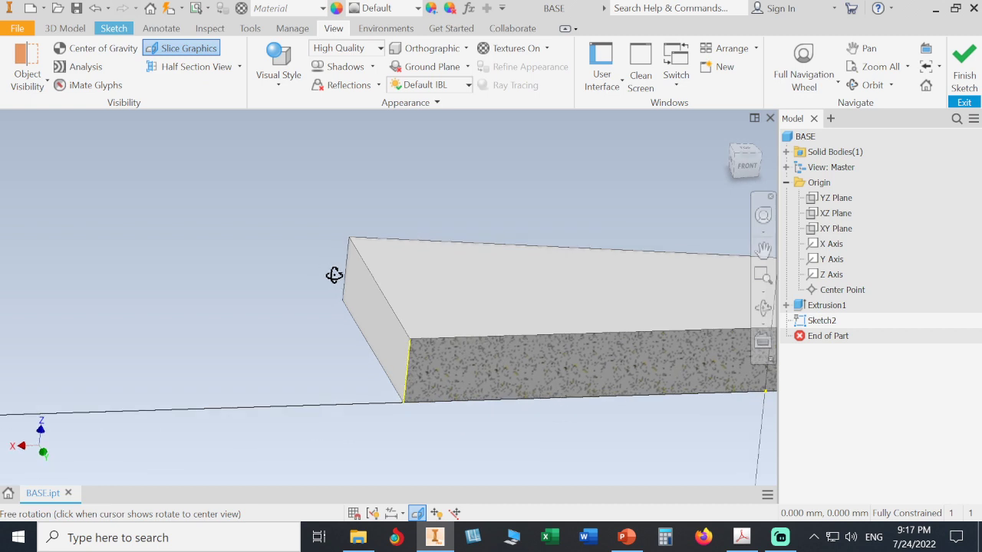
left_click(748, 169)
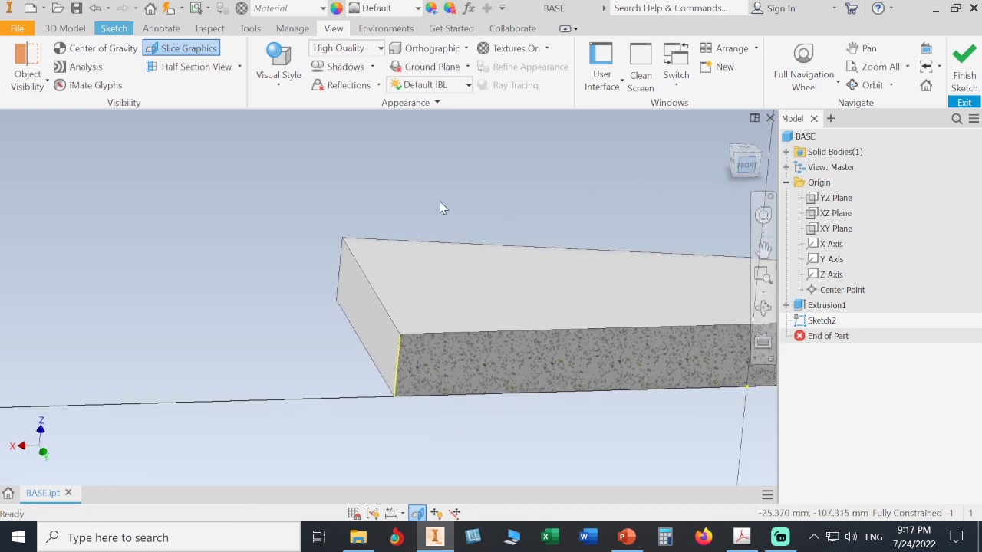
key("F2")
left_click_drag(320, 207, 466, 231)
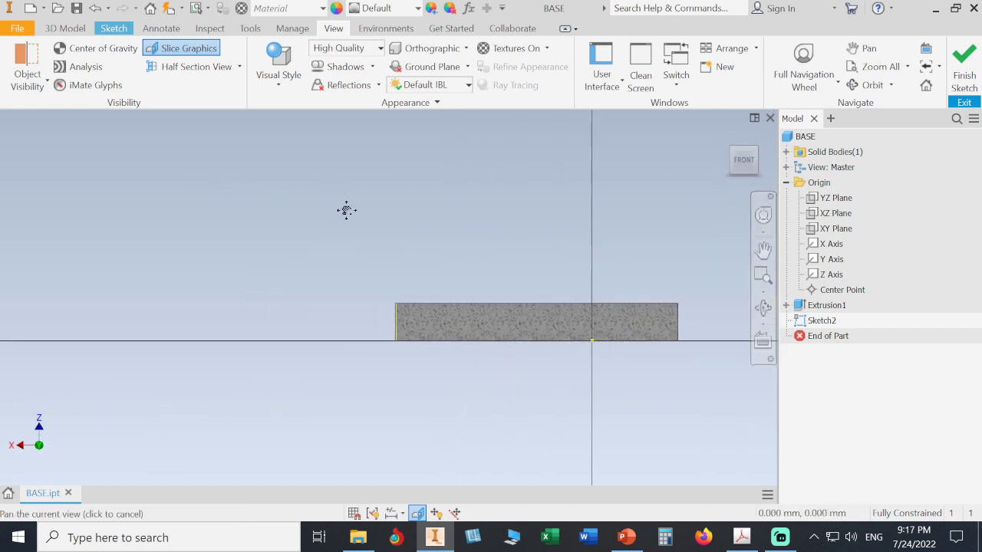
Step: Sketch a stepped line profile from the plate end's upper to lower corner, with a riser about 66 mm high and a foot about 83 by 20 mm
left_click(115, 28)
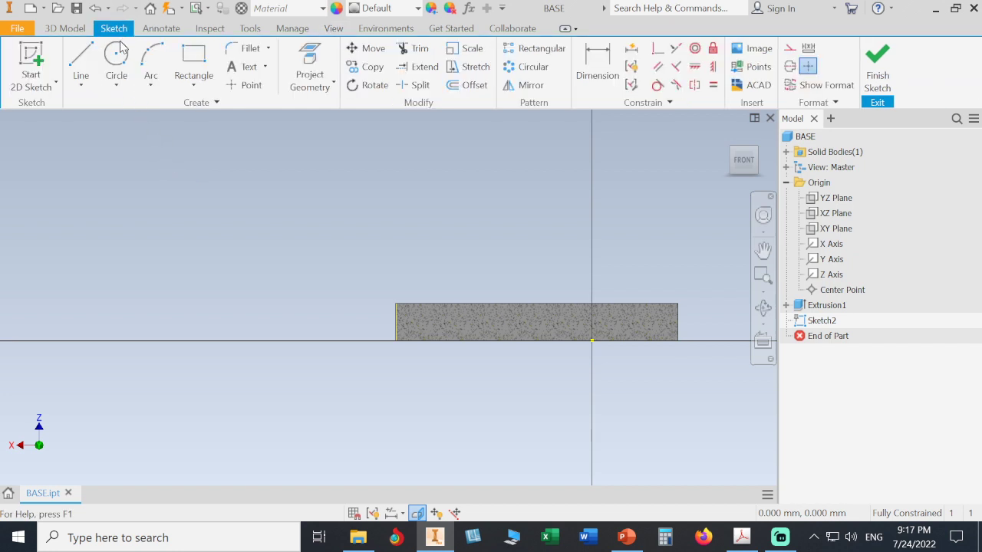
left_click(81, 62)
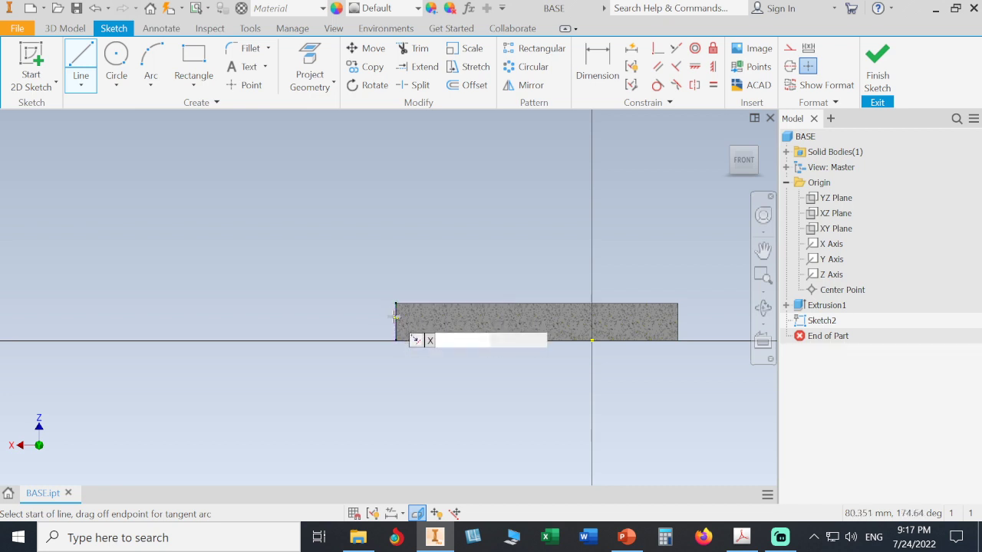
left_click(395, 304)
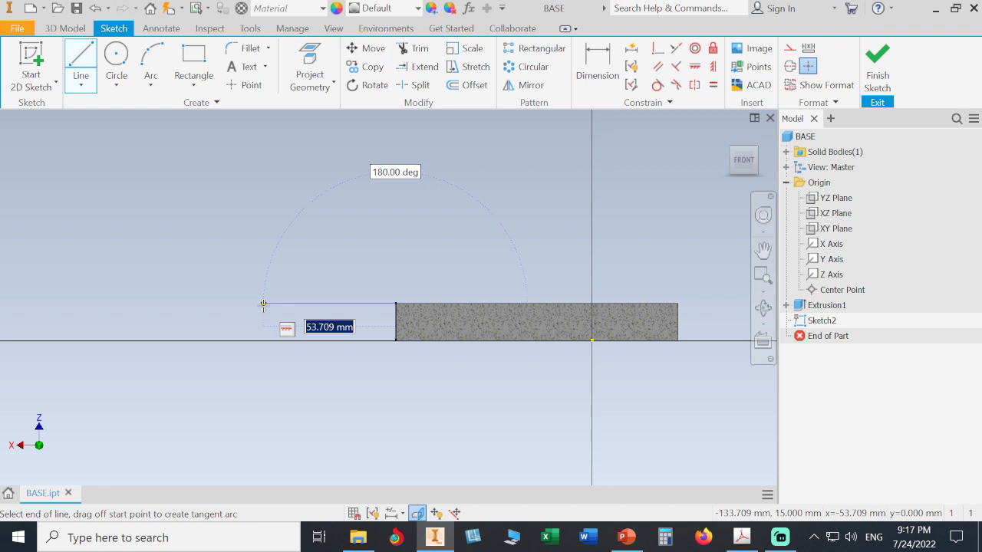
left_click(263, 305)
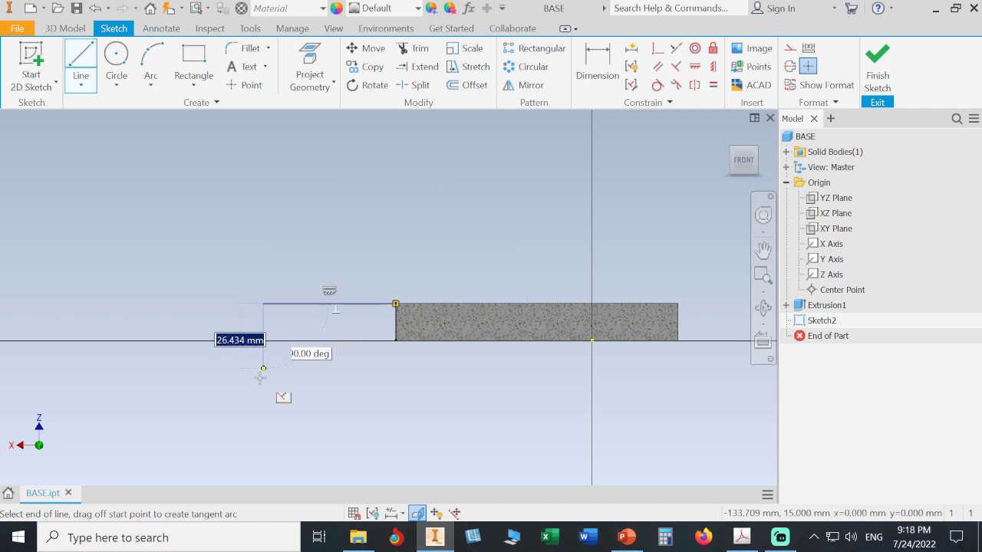
mouse_move(264, 368)
middle_mouse_down()
mouse_move(294, 251)
mouse_move(286, 220)
middle_mouse_up()
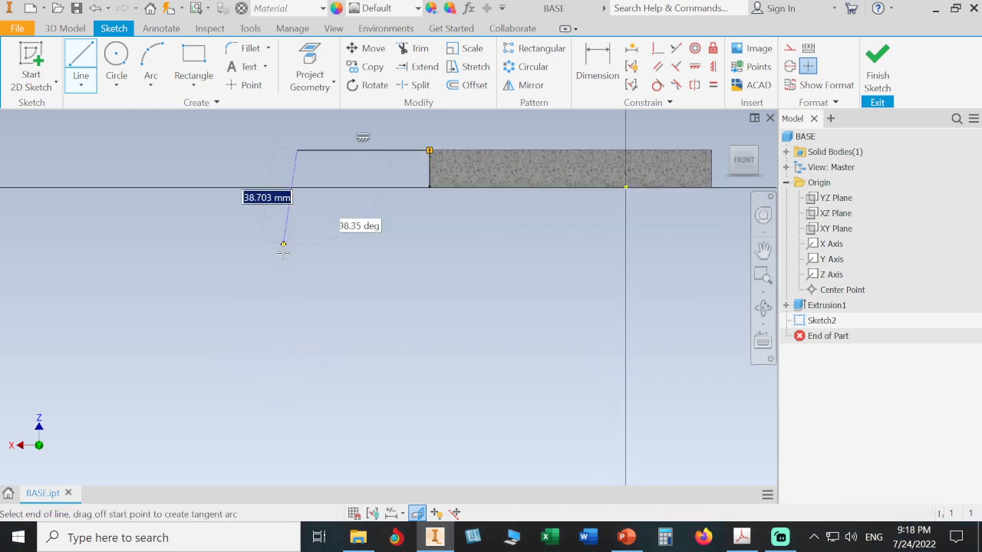
left_click(297, 312)
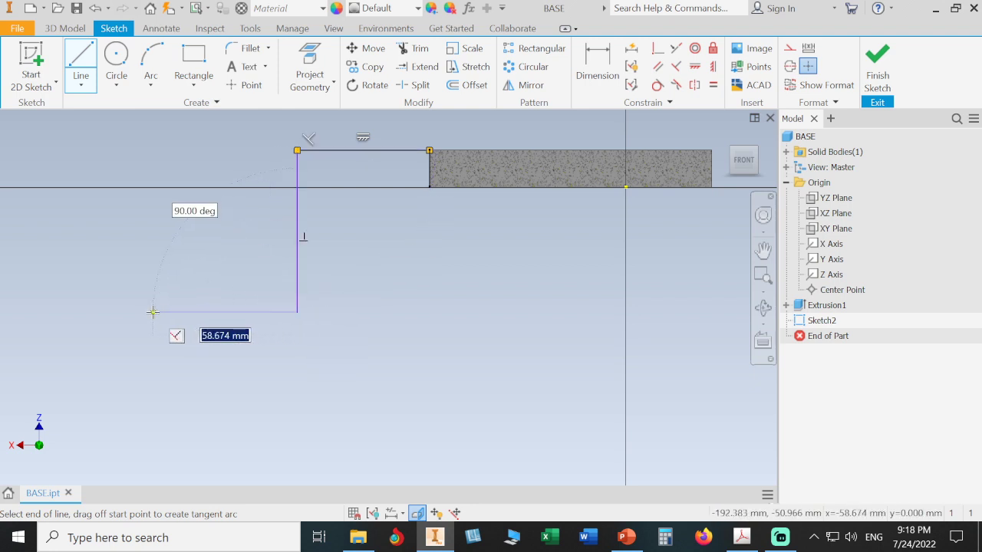
left_click(153, 312)
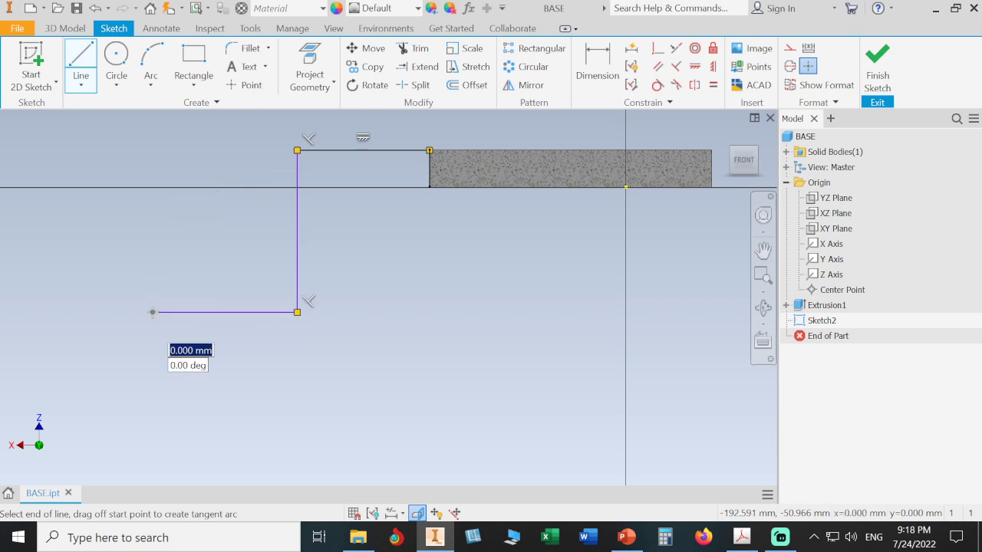
left_click(153, 360)
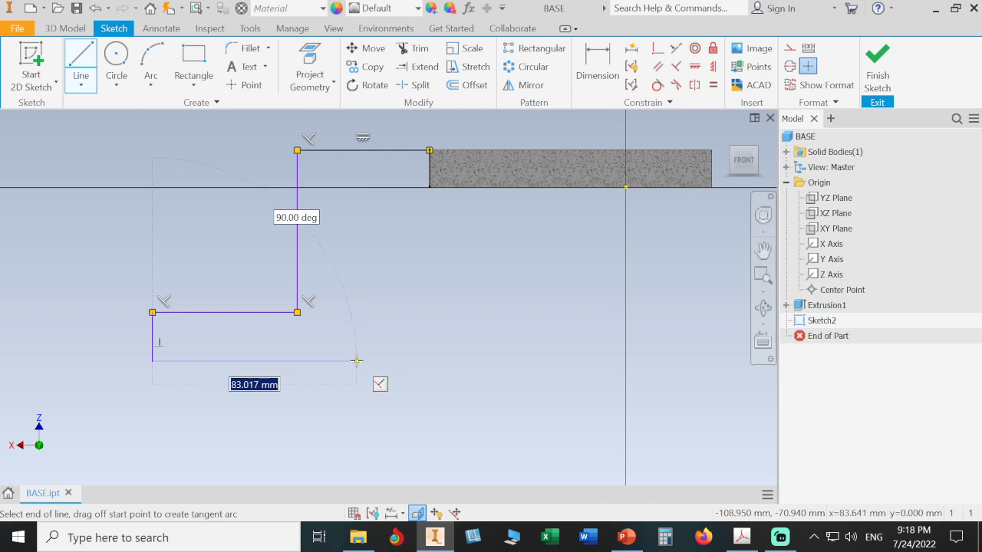
left_click(356, 360)
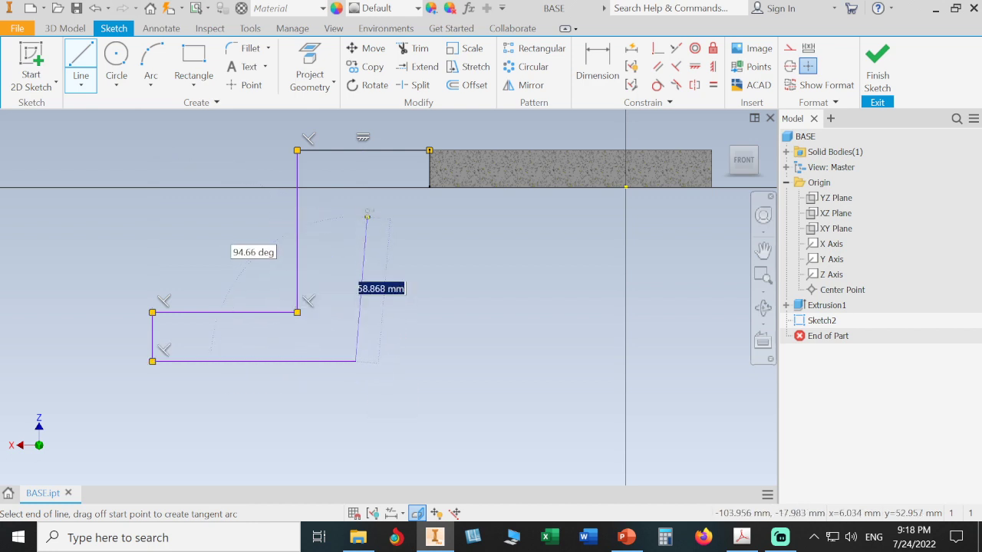
left_click(355, 187)
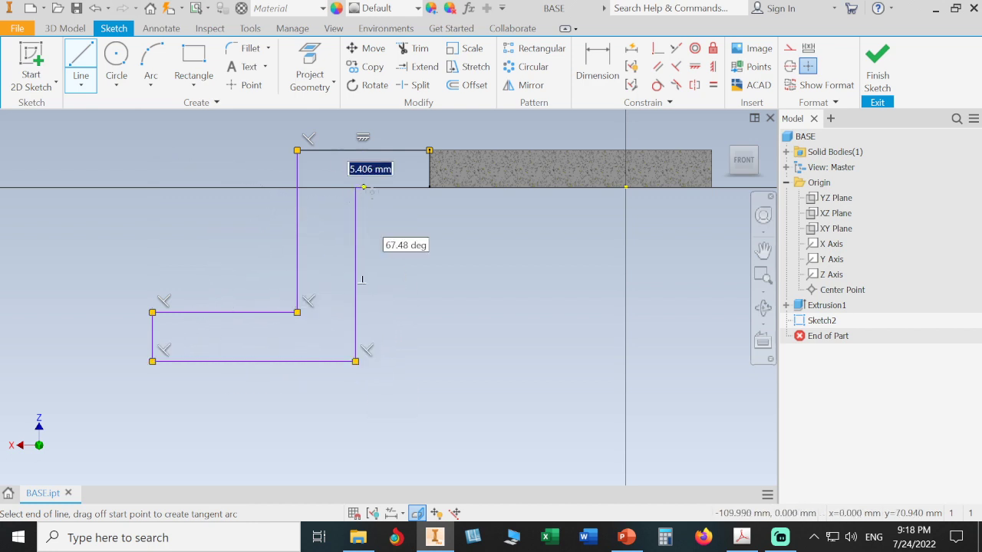
left_click(428, 187)
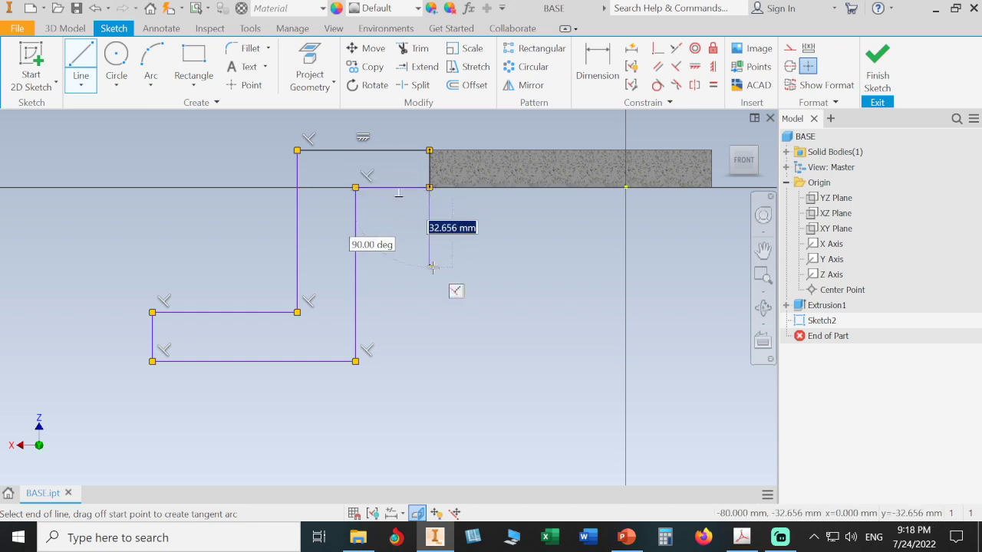
key("Escape")
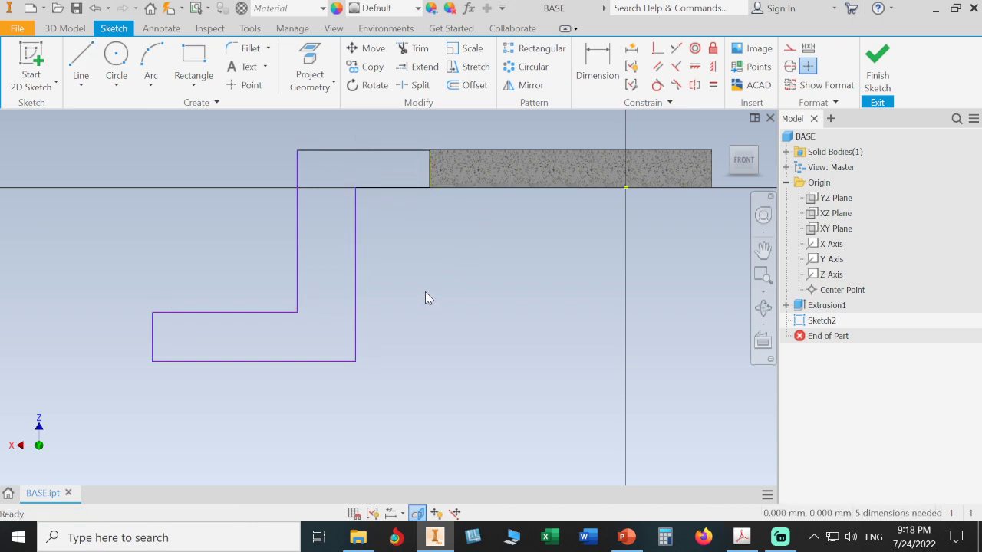
left_click(597, 71)
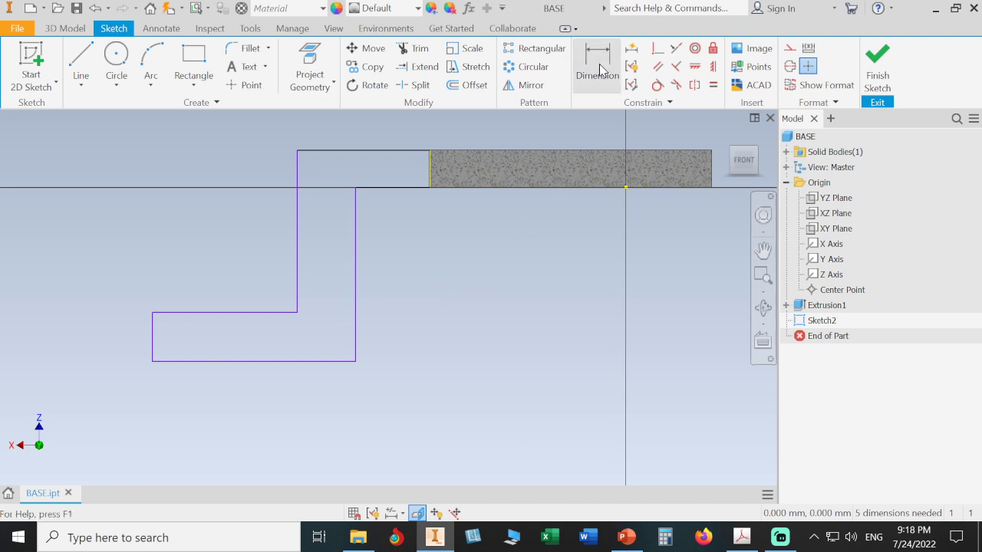
left_click(397, 188)
left_click(231, 177)
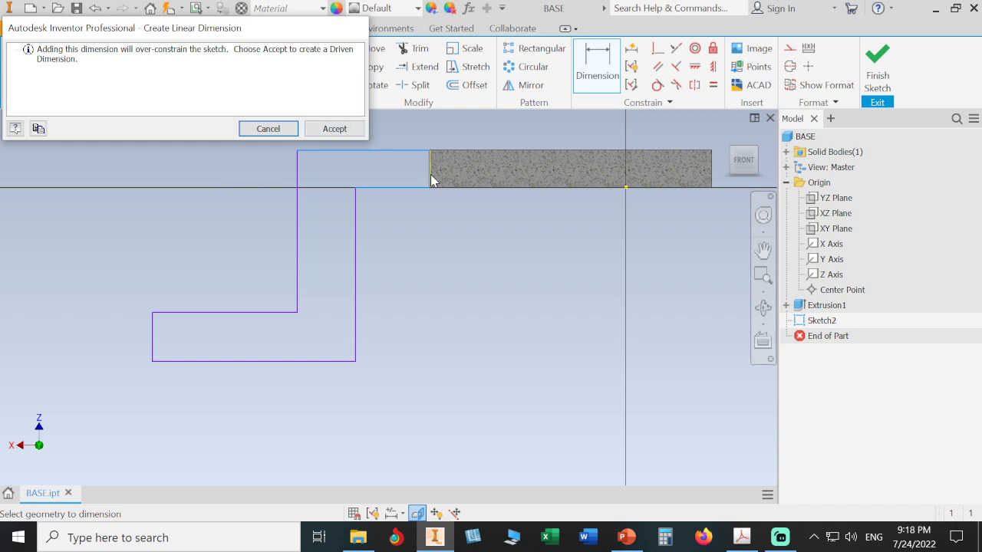
left_click(265, 129)
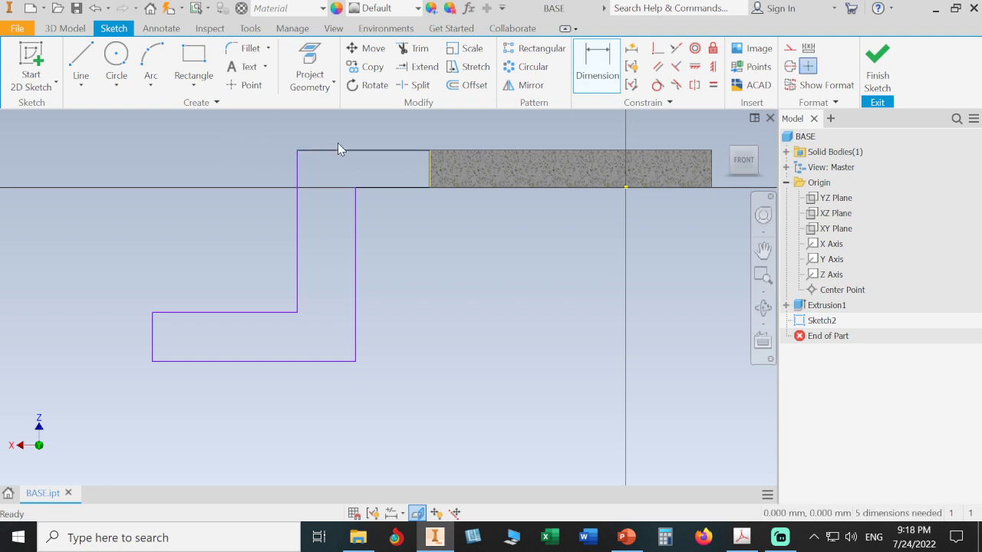
key("Escape")
Step: Dimension the distance between the two vertical riser lines of the stepped profile and set it to 15 mm
left_click(594, 67)
left_click(297, 245)
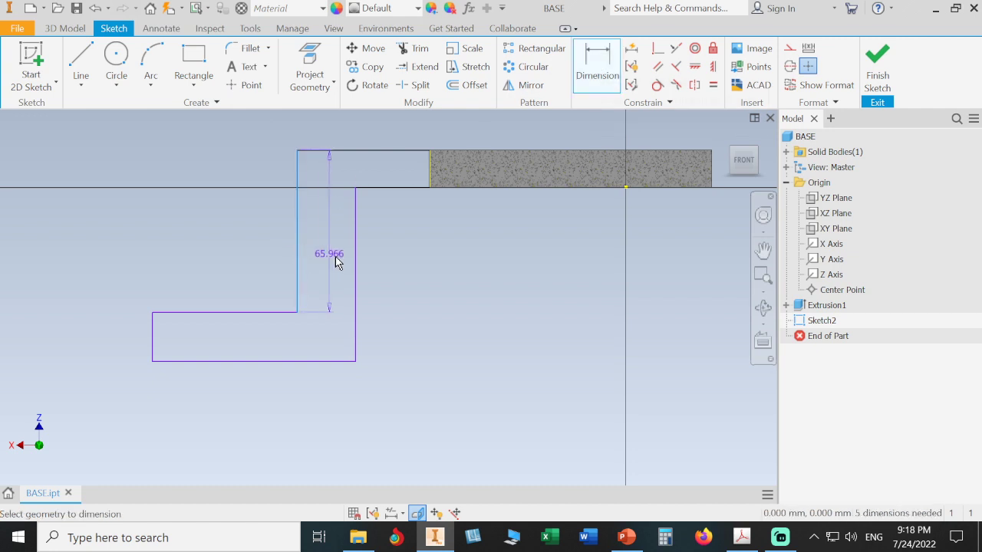
left_click(354, 262)
left_click(410, 257)
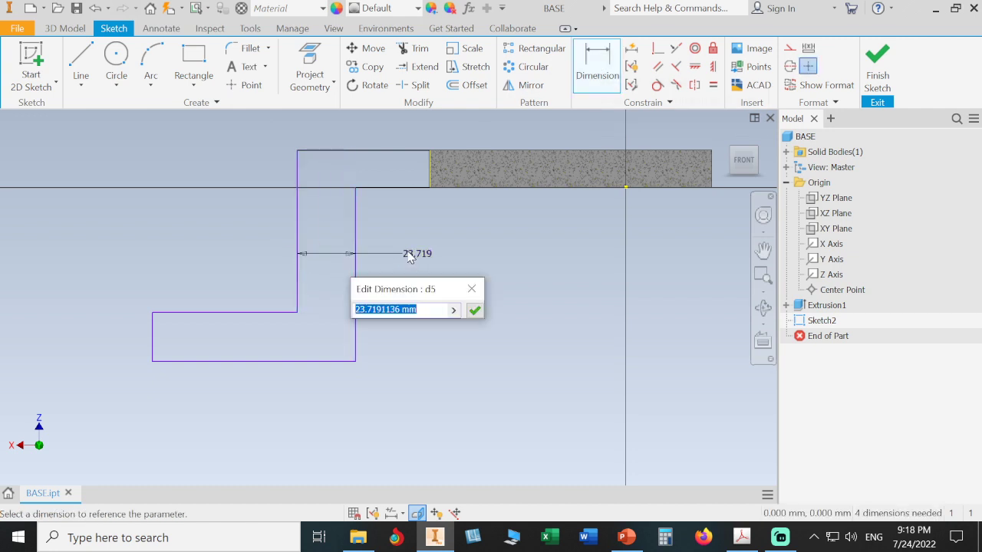
type("15")
key("Return")
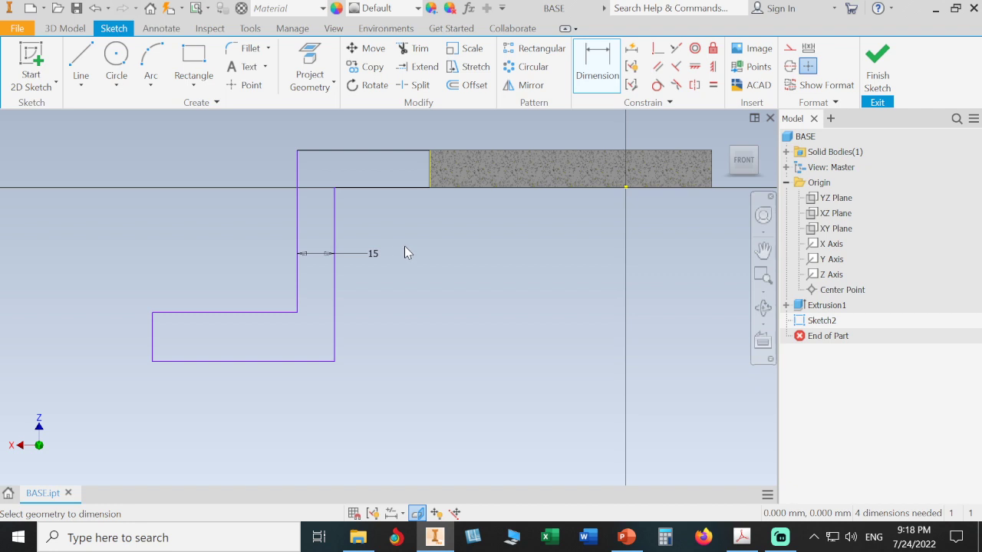
Step: Dimension the thickness of the profile's lower foot and link it to the riser's 15 mm thickness dimension, d5
left_click(255, 313)
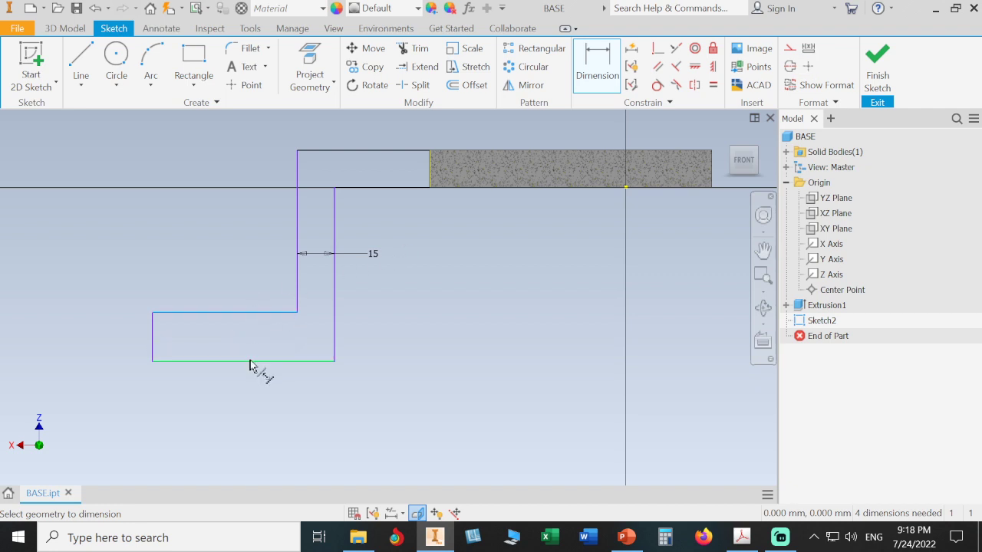
left_click(250, 365)
left_click(103, 345)
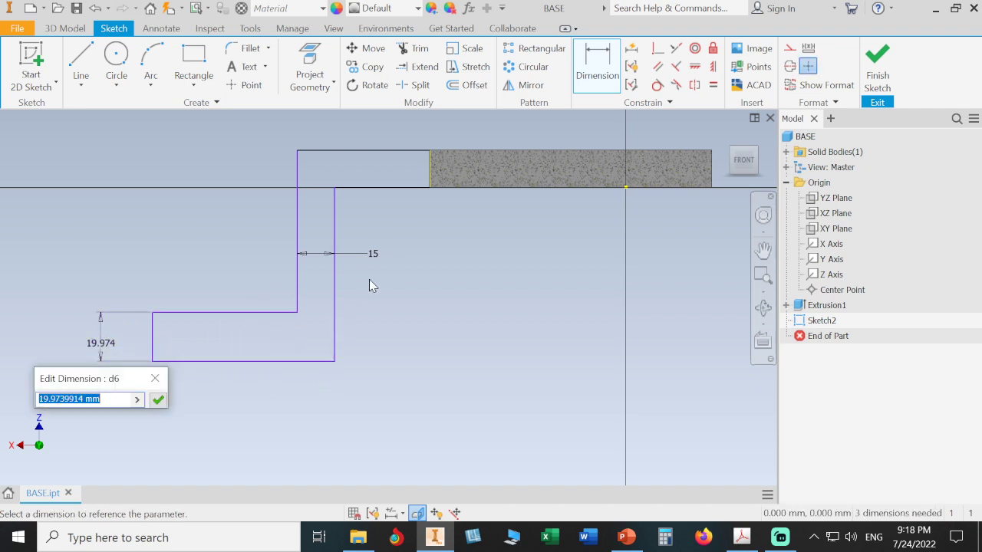
left_click(375, 258)
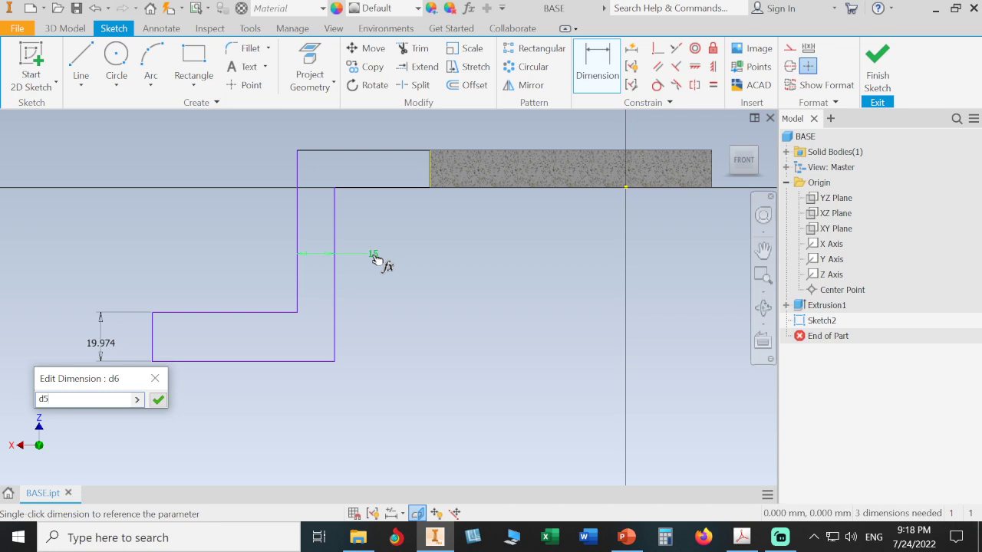
left_click(158, 400)
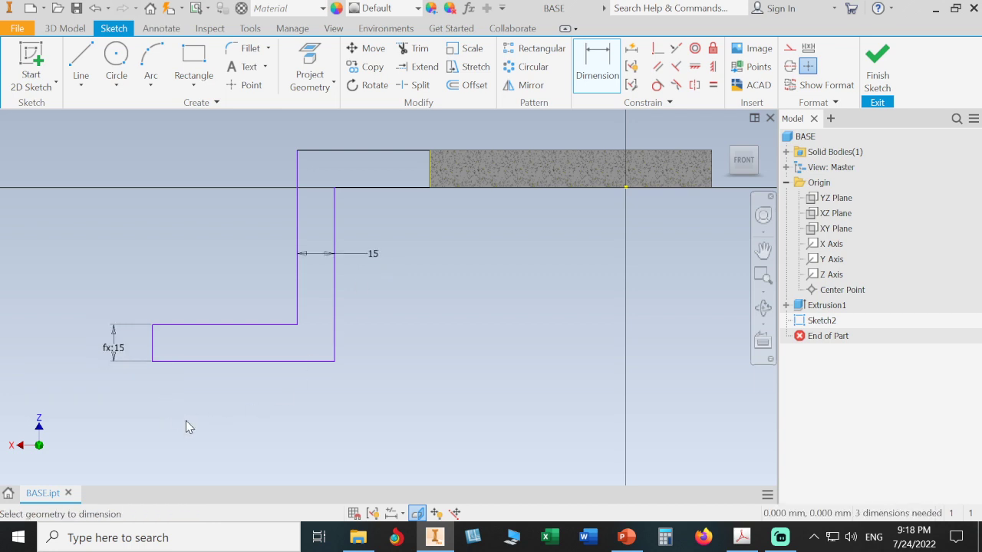
Step: Check the front view in the exercise book PDF, return to Inventor and set the height between the profile's top line and the foot's upper line to 60 mm
left_click(741, 537)
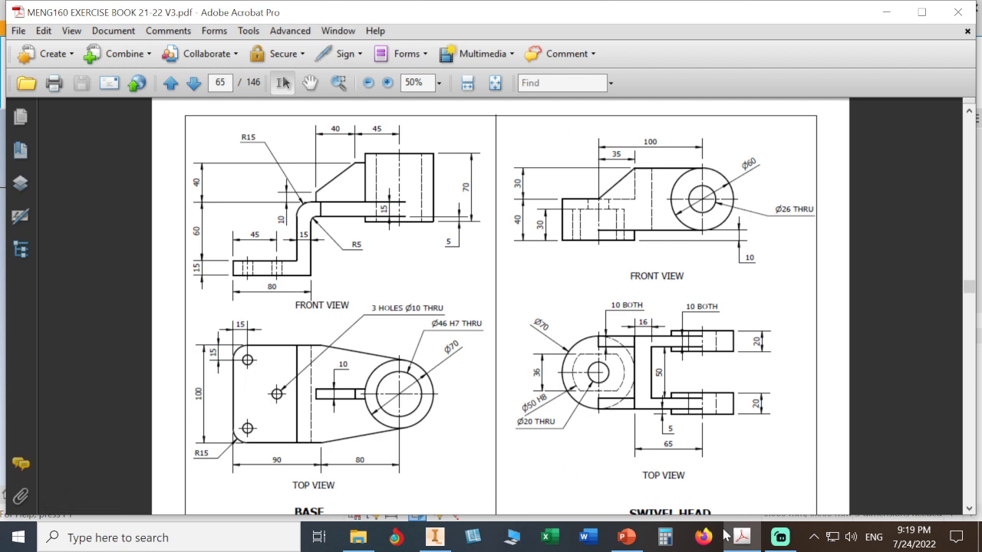
left_click(435, 538)
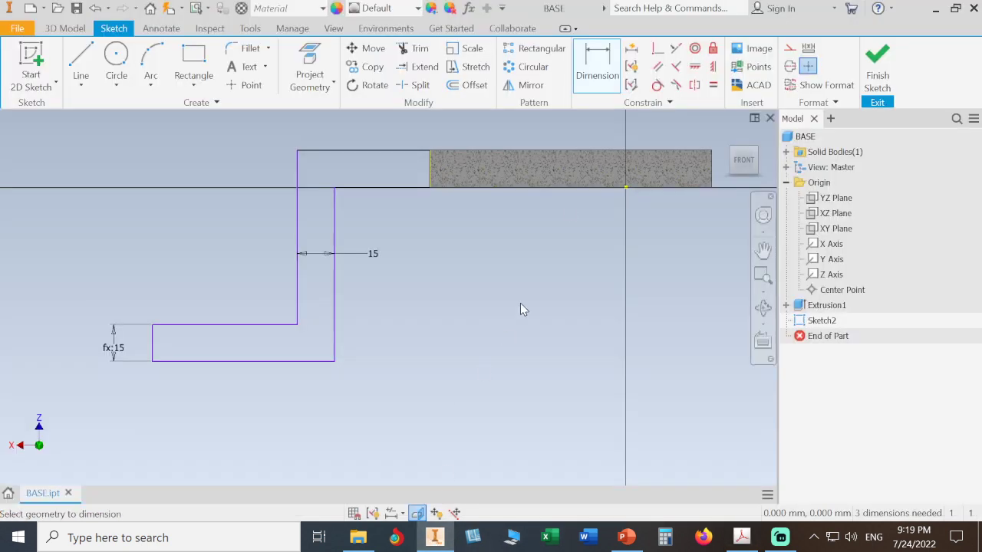
left_click(602, 65)
left_click(320, 153)
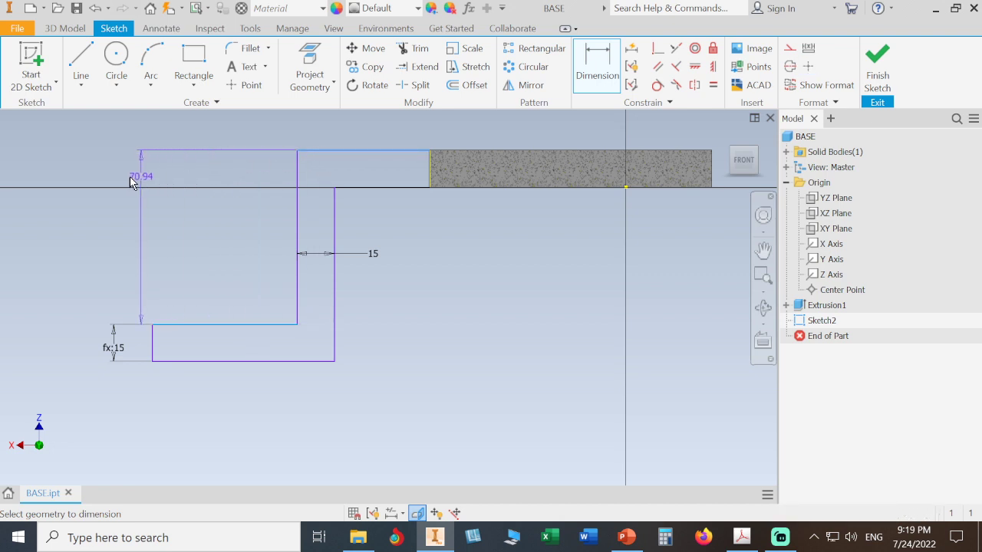
left_click(115, 202)
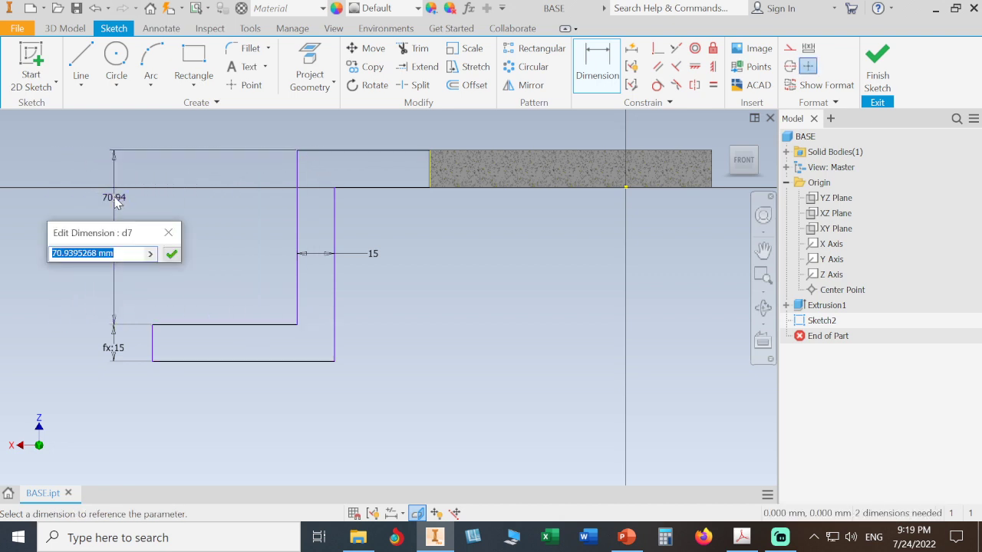
type("60")
key("Return")
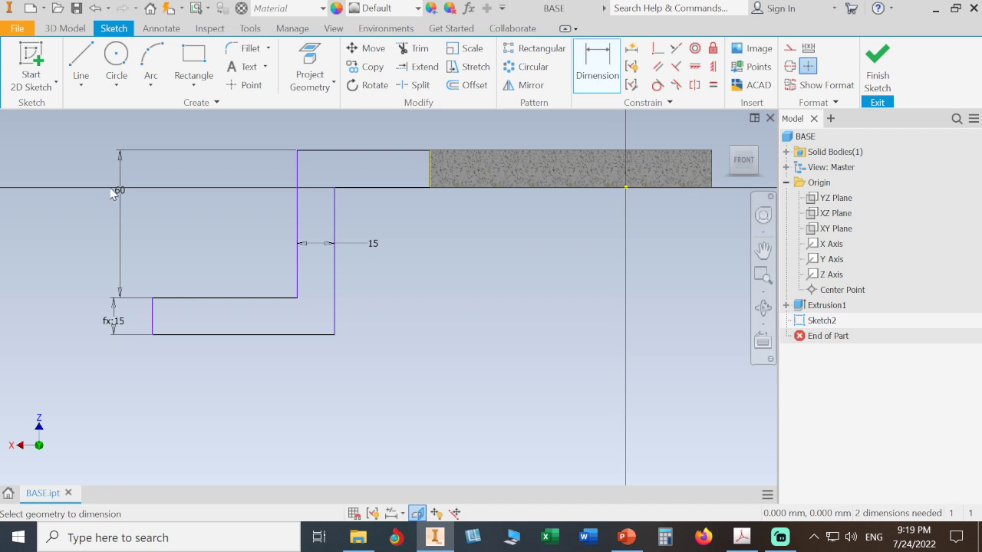
Step: Dimension the horizontal distance from the foot's outer end to the plate's end edge as 90 mm
left_click(152, 325)
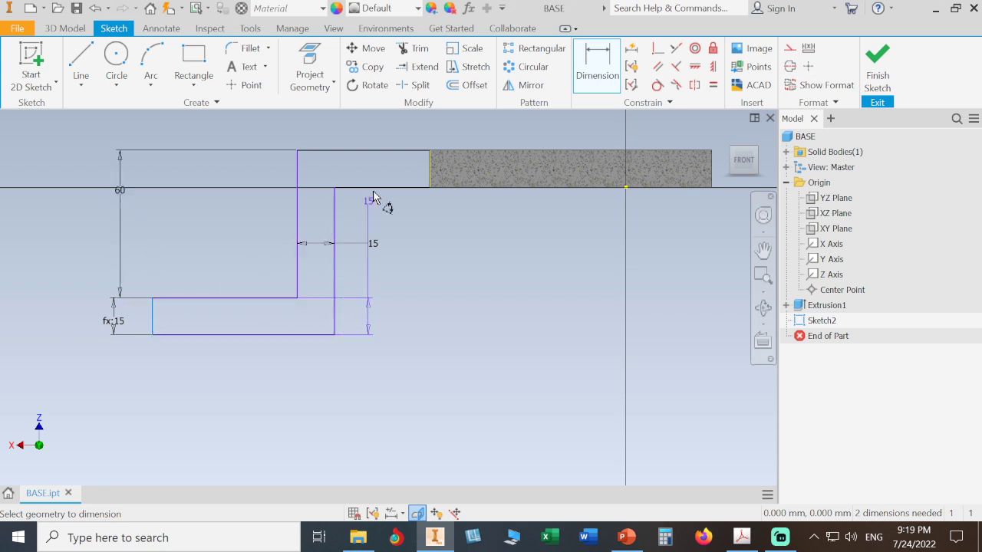
left_click(427, 175)
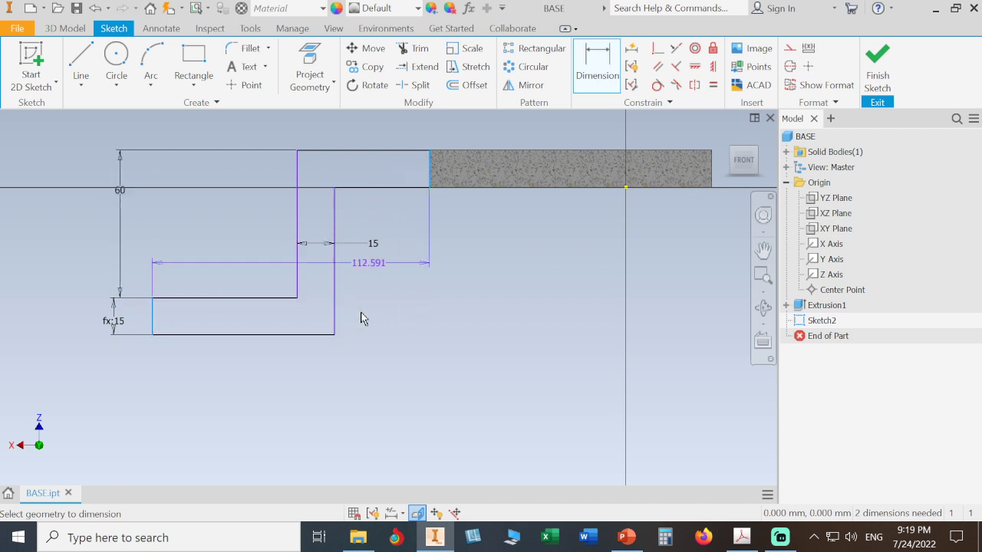
left_click(327, 398)
type("90")
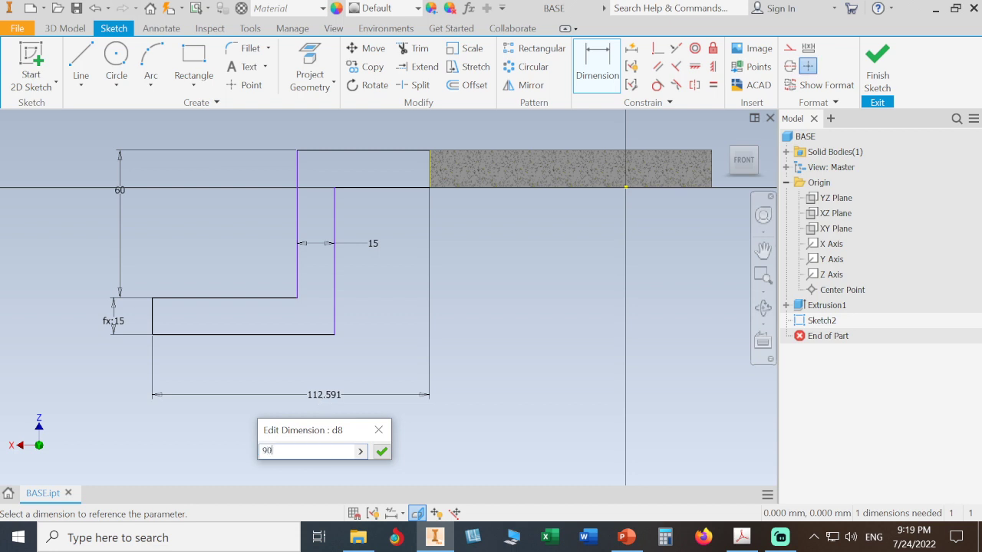
key("Return")
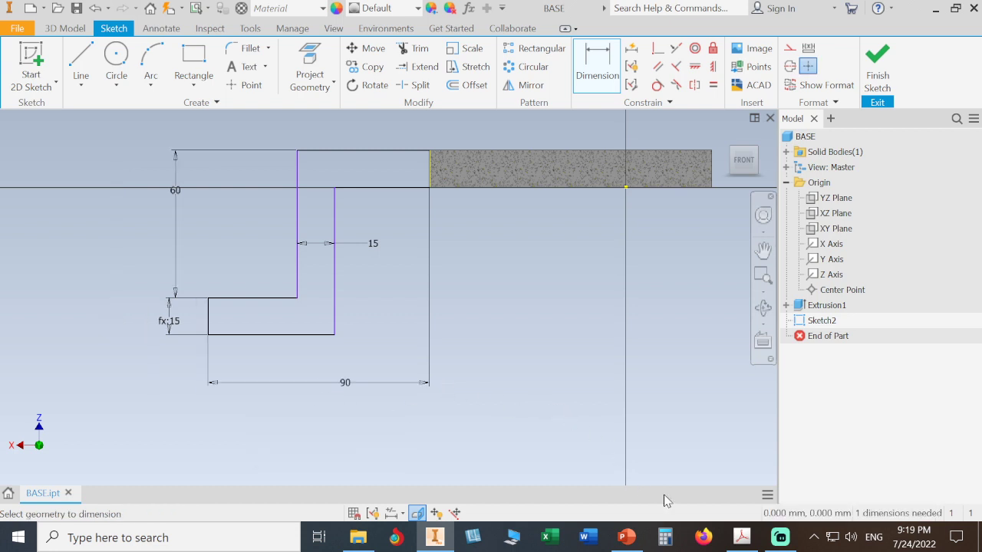
Step: Check the foot length in the exercise book PDF, return to Inventor and dimension the foot's lower line as 80 mm
left_click(741, 537)
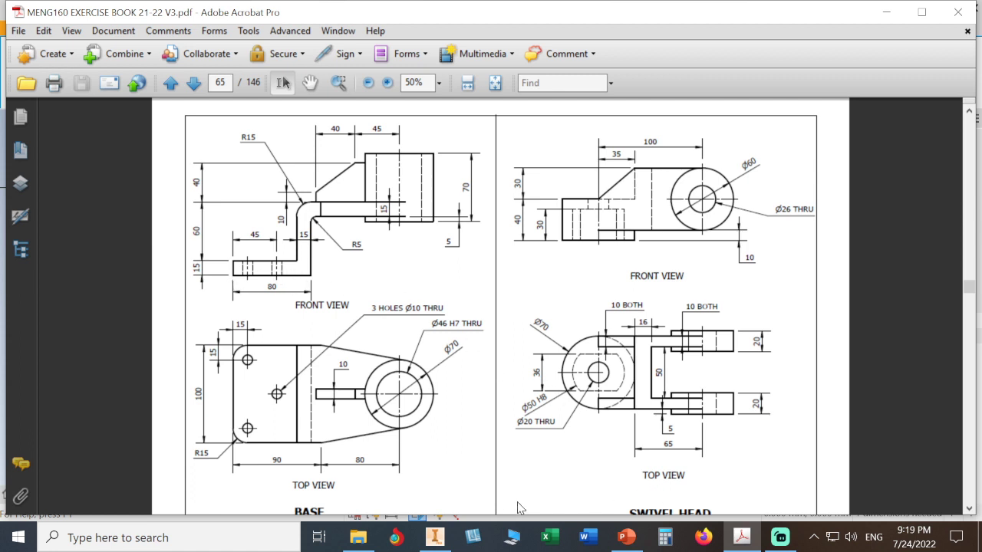
left_click(433, 536)
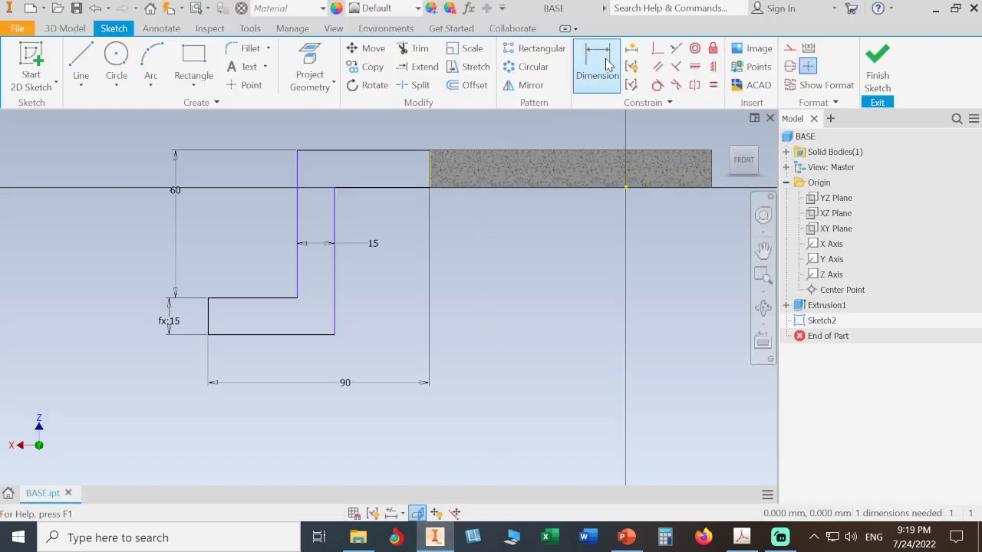
left_click(306, 343)
left_click(309, 362)
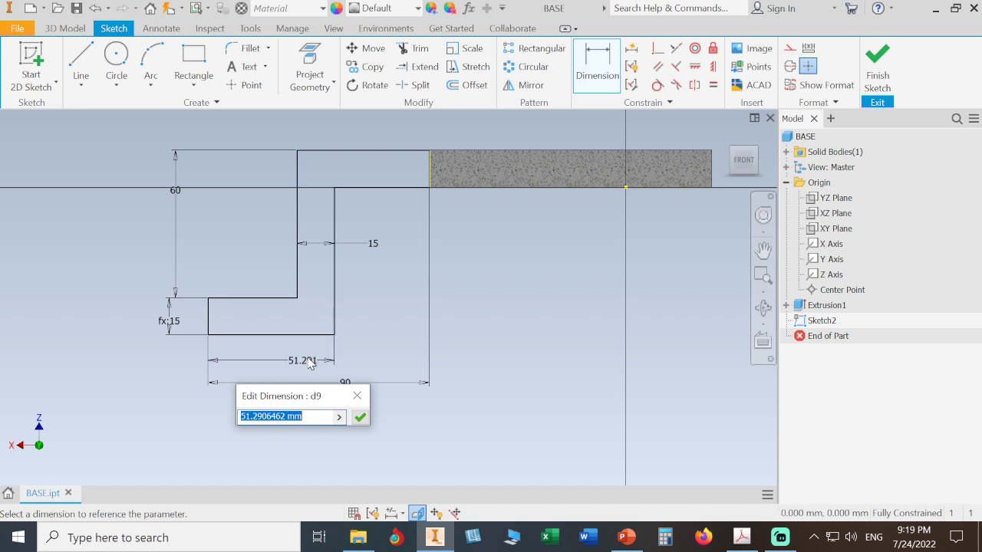
type("80")
key("Return")
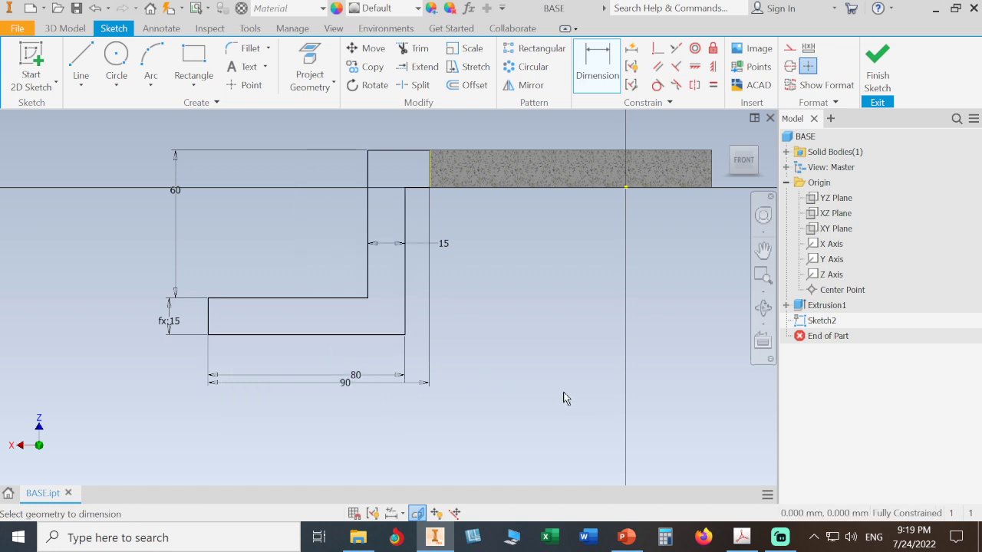
Step: Finish the side profile sketch and extrude the stepped profile symmetrically to a total distance of 100 mm, joined to the plate
left_click(873, 75)
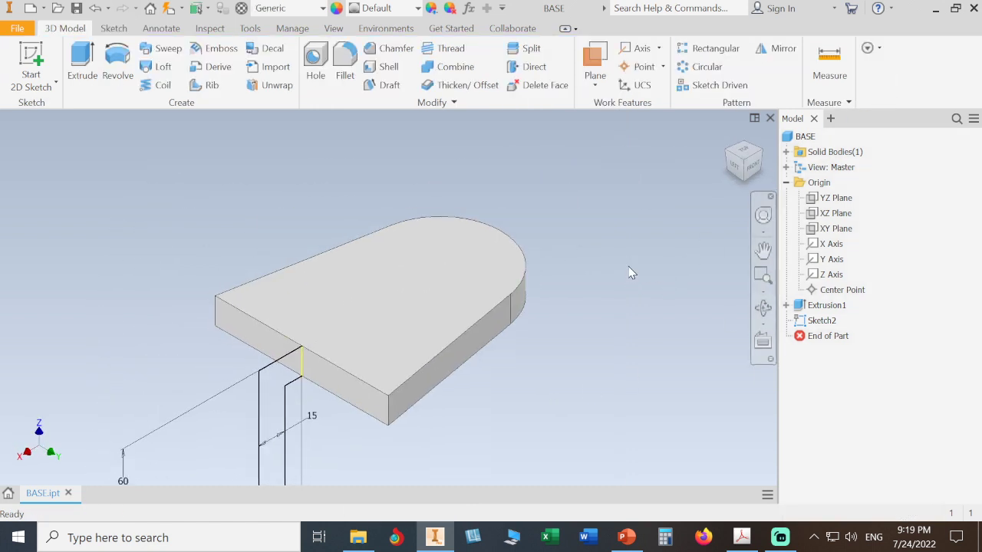
left_click(82, 61)
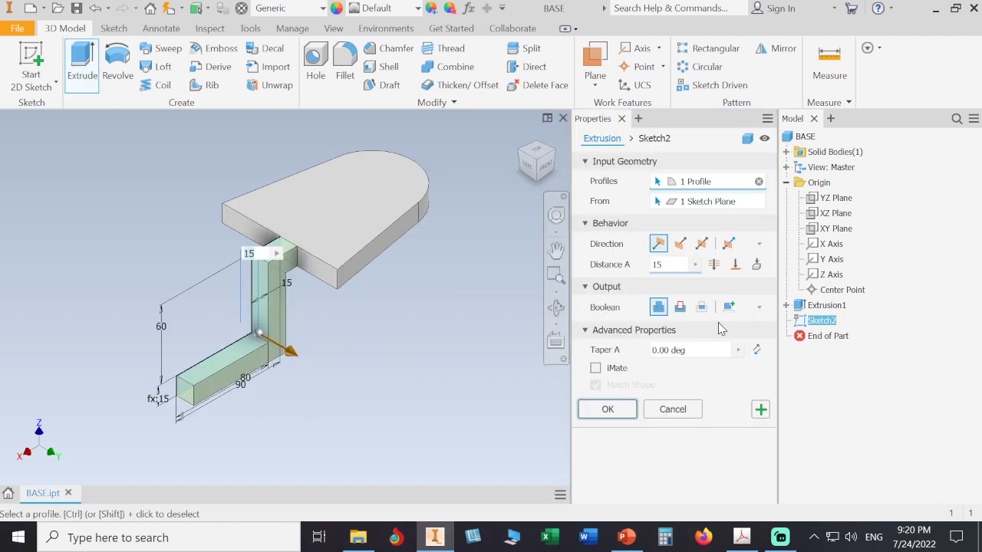
left_click(700, 244)
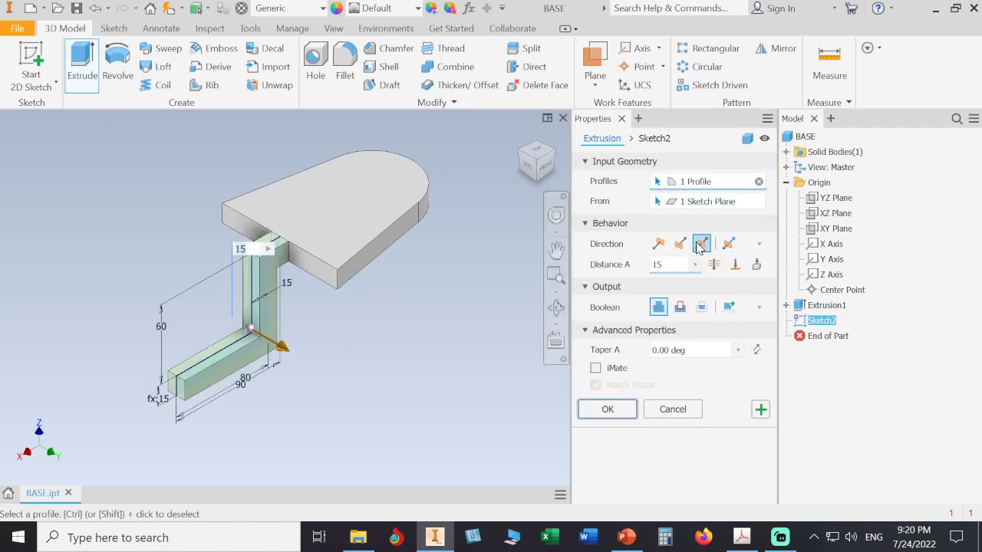
type("130")
key("Return")
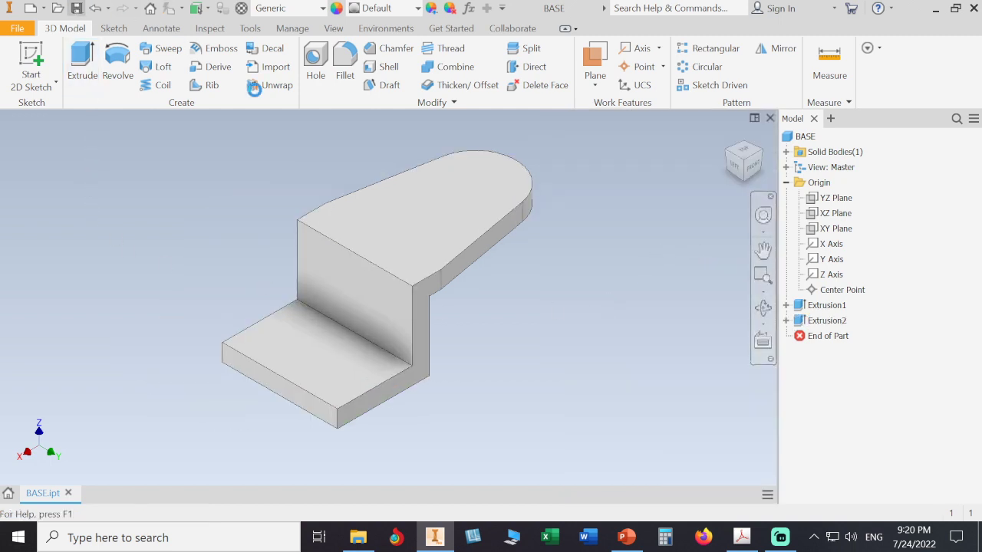
middle_click(618, 285)
middle_click(618, 286)
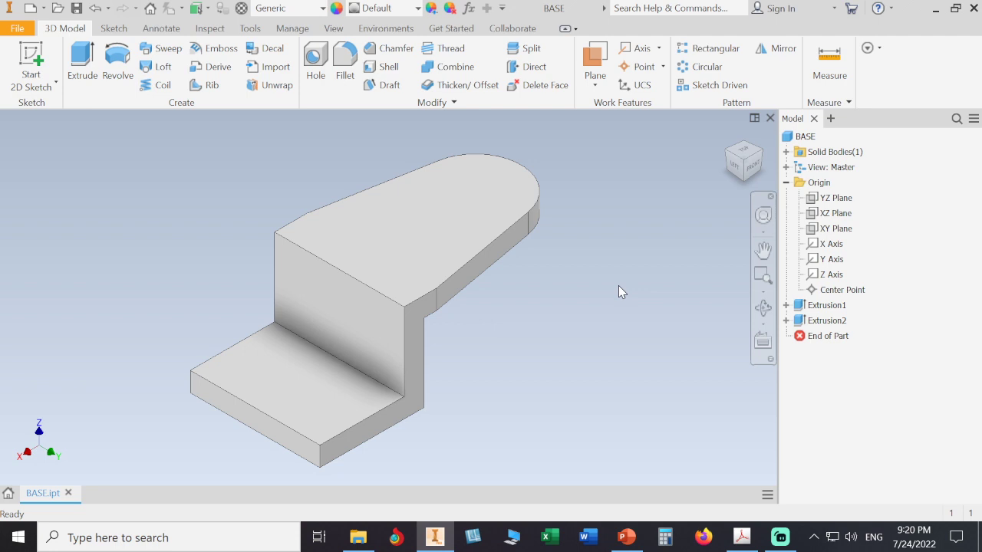
Step: Start a sketch on the plate's top face and draw a circle about 47 mm in diameter centred on the origin
left_click(32, 62)
left_click(502, 191)
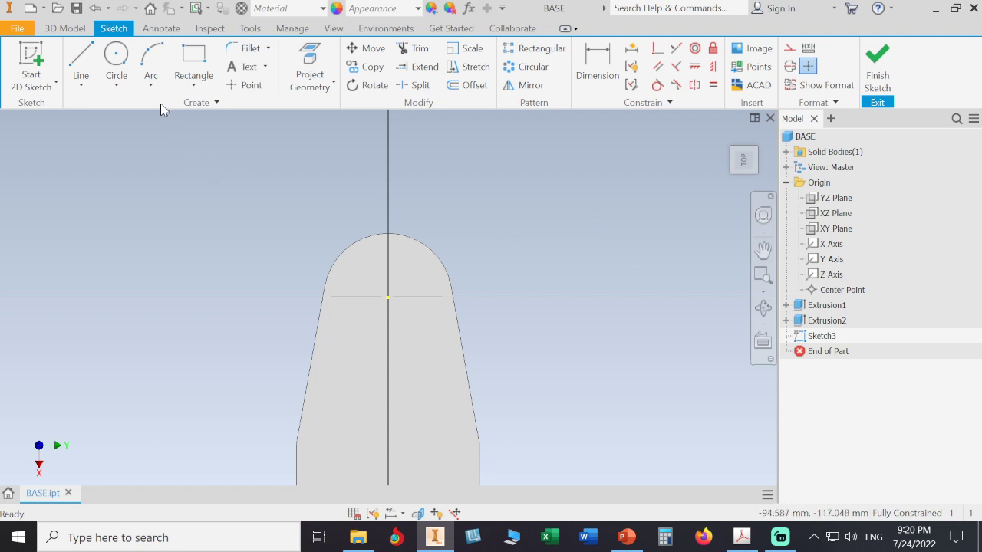
left_click(118, 60)
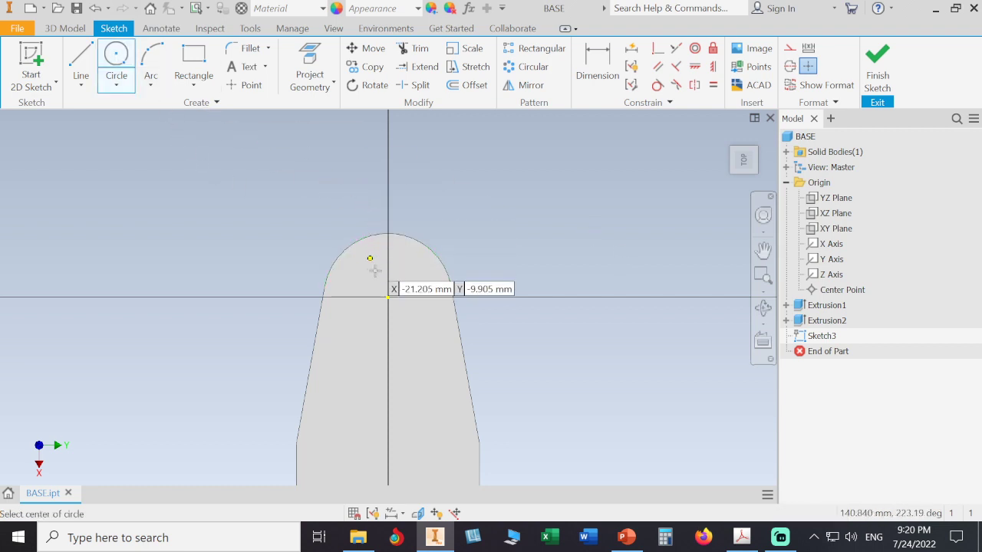
left_click(388, 298)
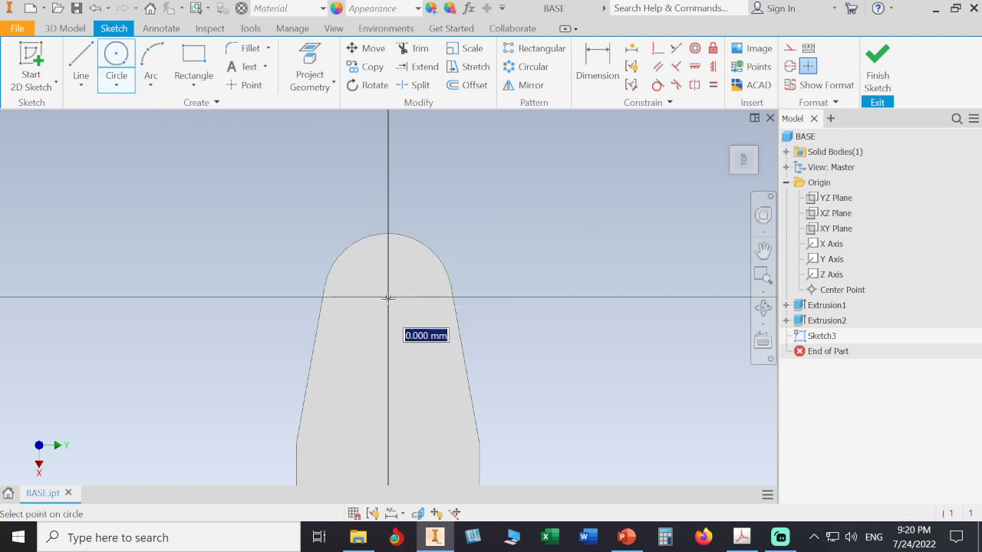
left_click(357, 268)
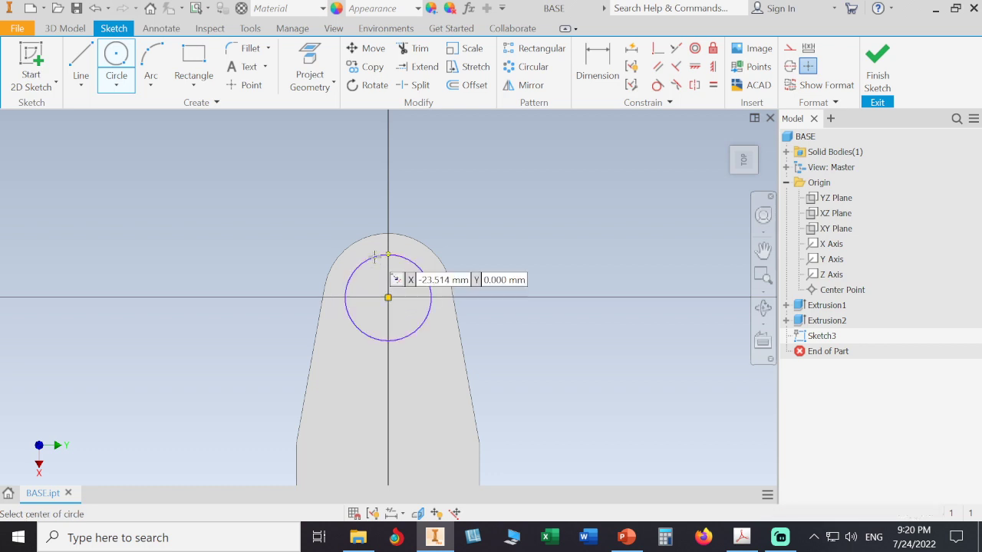
right_click(510, 181)
left_click(567, 182)
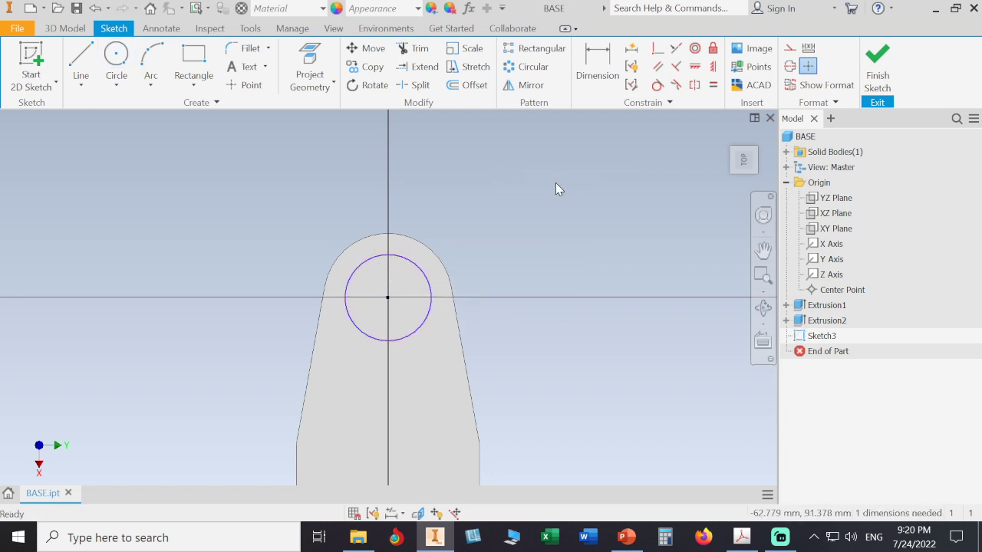
Step: Make the circle tangent to the plate's rounded end edge and finish the sketch
left_click(658, 84)
left_click(423, 271)
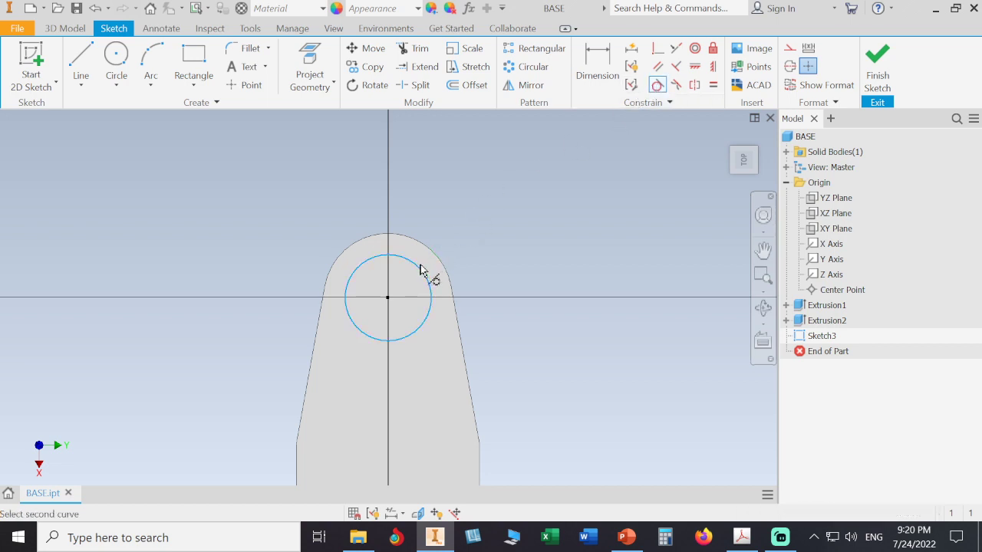
left_click(431, 251)
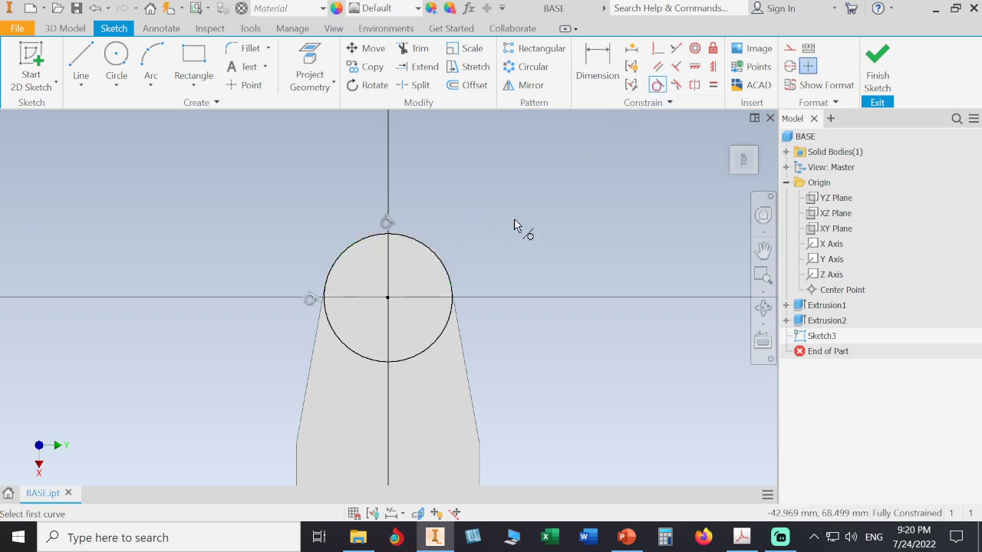
left_click(875, 66)
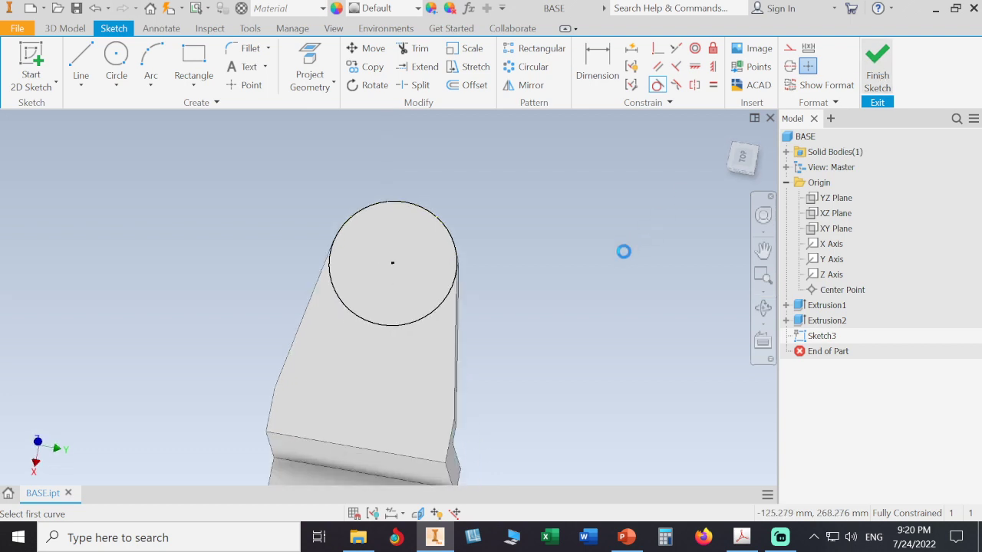
Step: Check the boss height in the exercise book PDF, return to Inventor and extrude the circle 50 mm upward from the plate
mouse_move(621, 231)
middle_mouse_down()
mouse_move(585, 357)
mouse_move(591, 332)
middle_mouse_up()
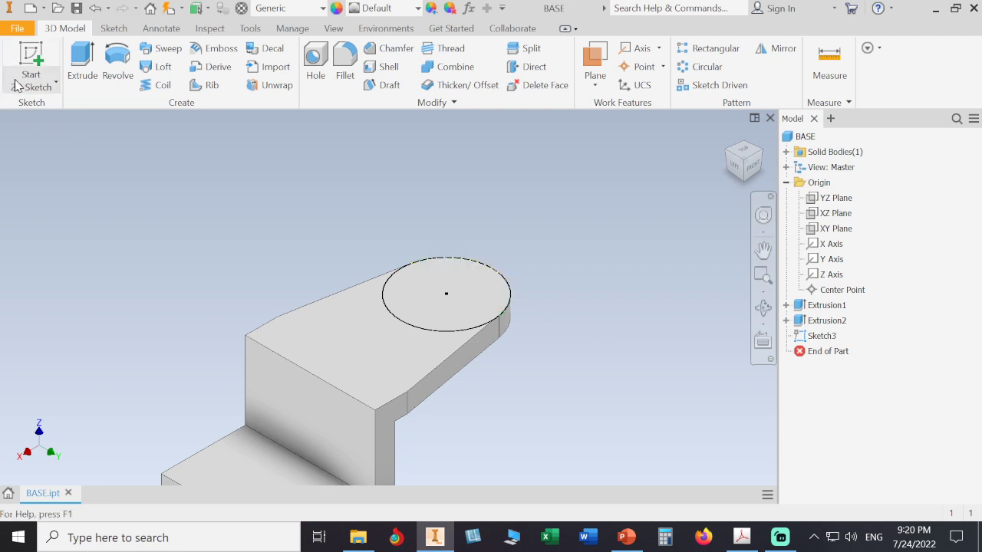
left_click(82, 65)
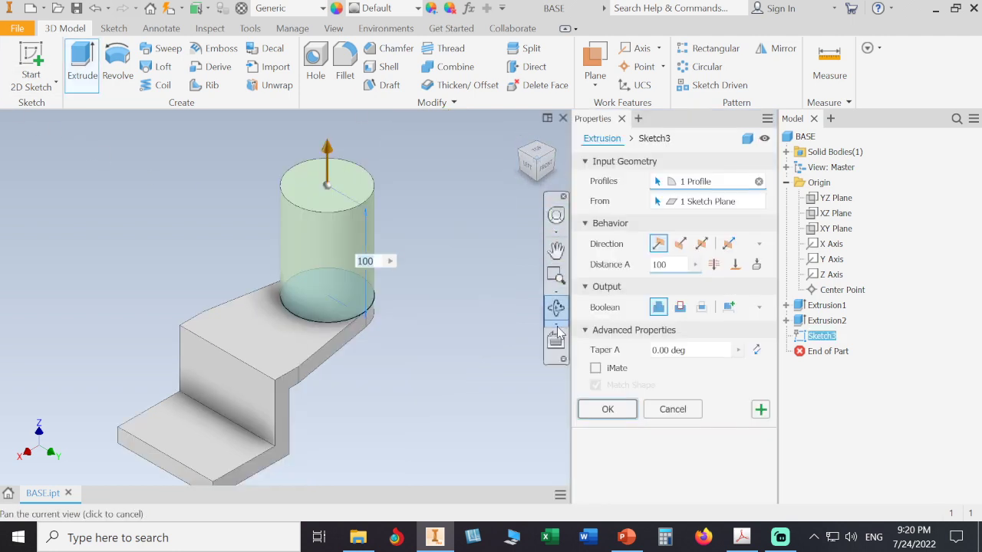
left_click(741, 538)
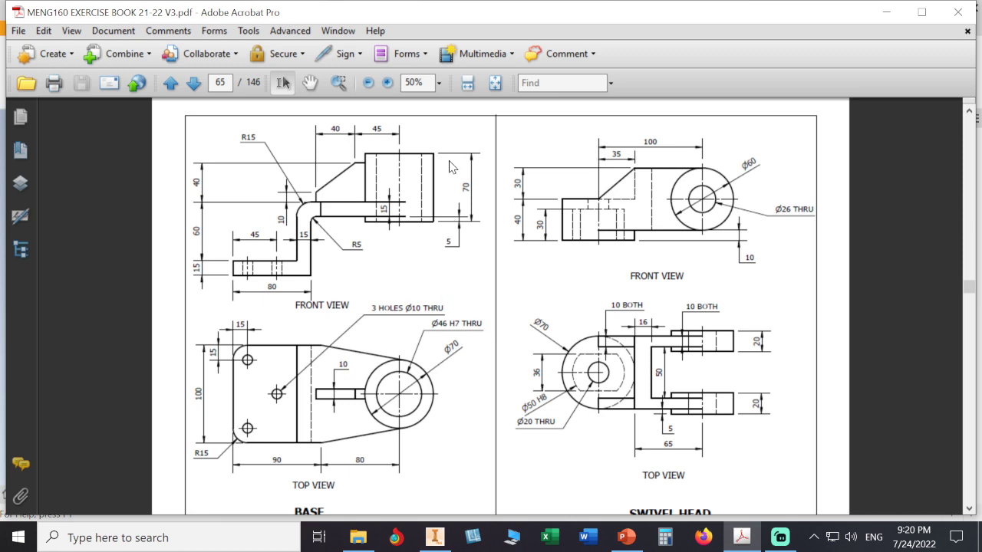
scroll(448, 169, "up", 3, "ctrl")
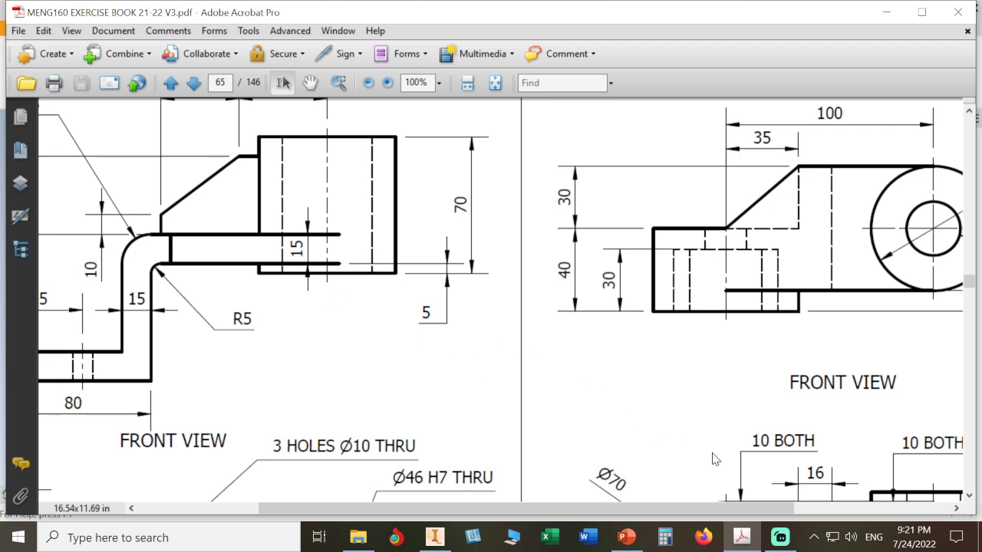
left_click(434, 537)
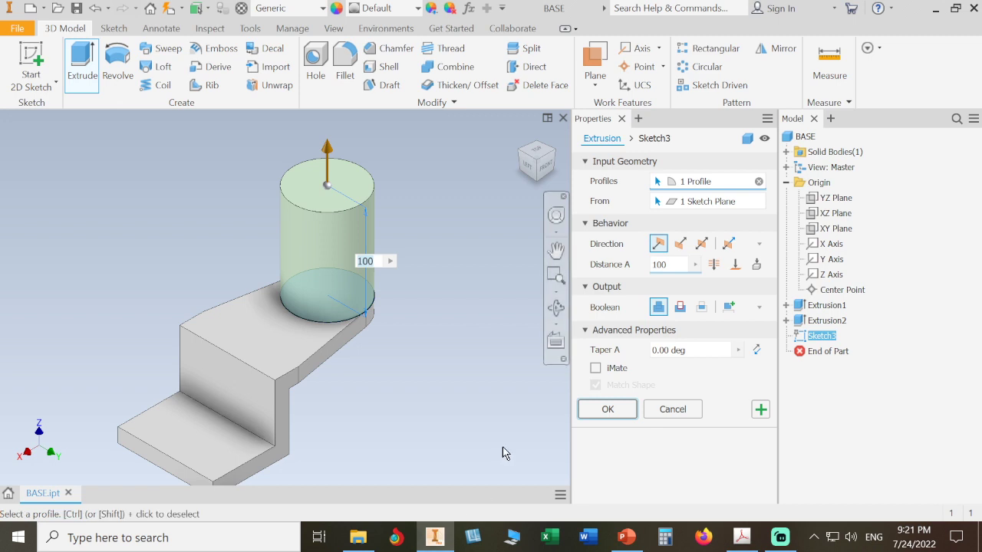
key("Return")
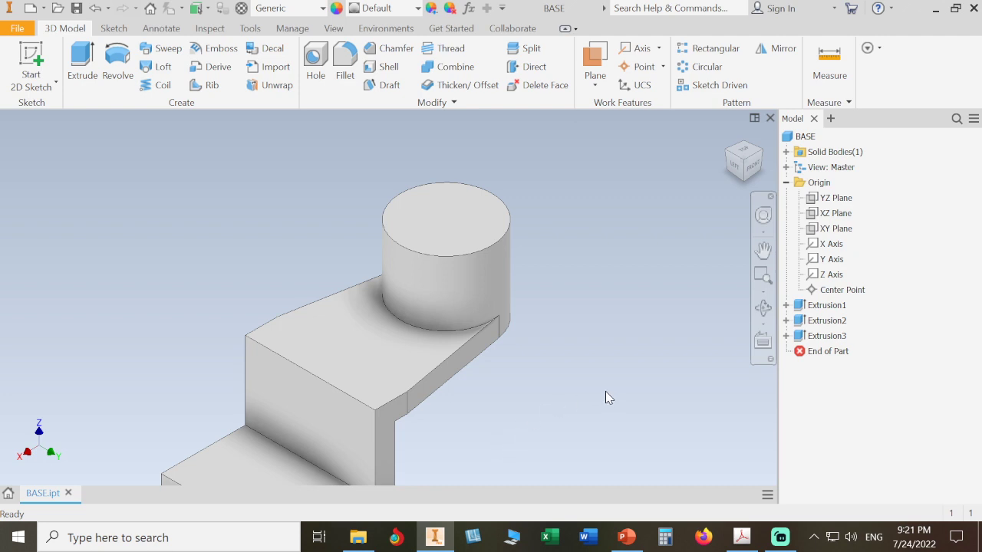
Step: Edit the cylindrical boss extrusion to an asymmetric direction, extending 20 mm below the sketch plane as the second distance
middle_click_drag(603, 392, 583, 350, "shift")
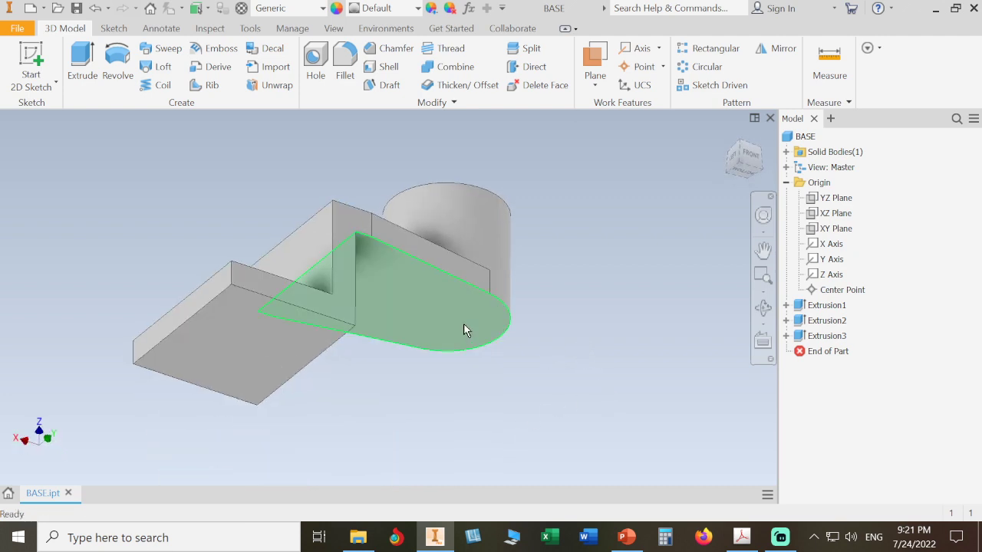
mouse_move(475, 337)
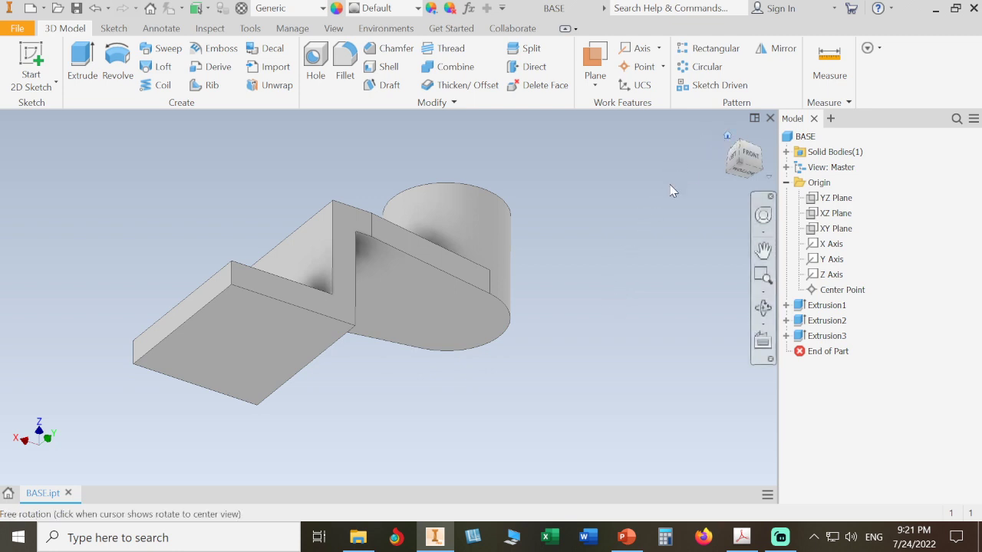
double_click(796, 339)
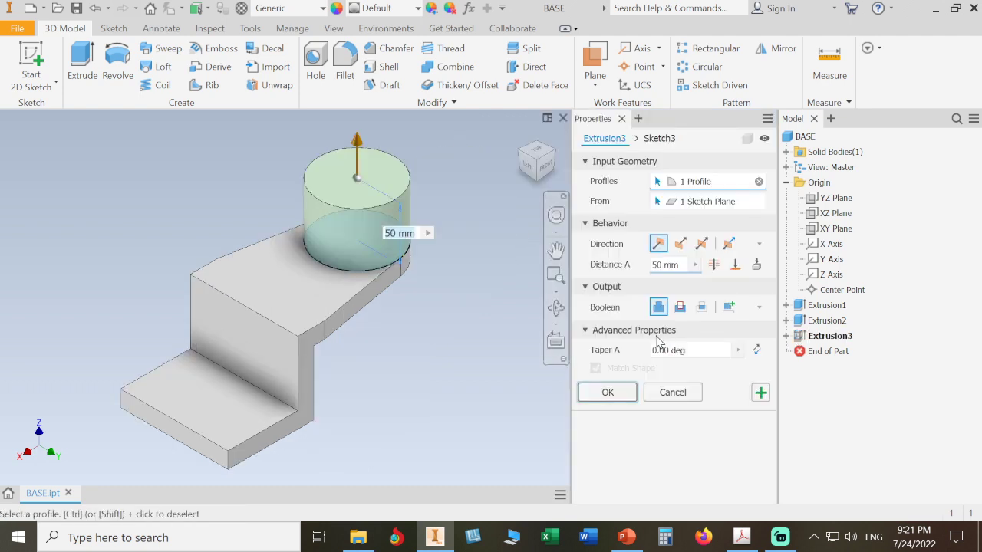
left_click(727, 245)
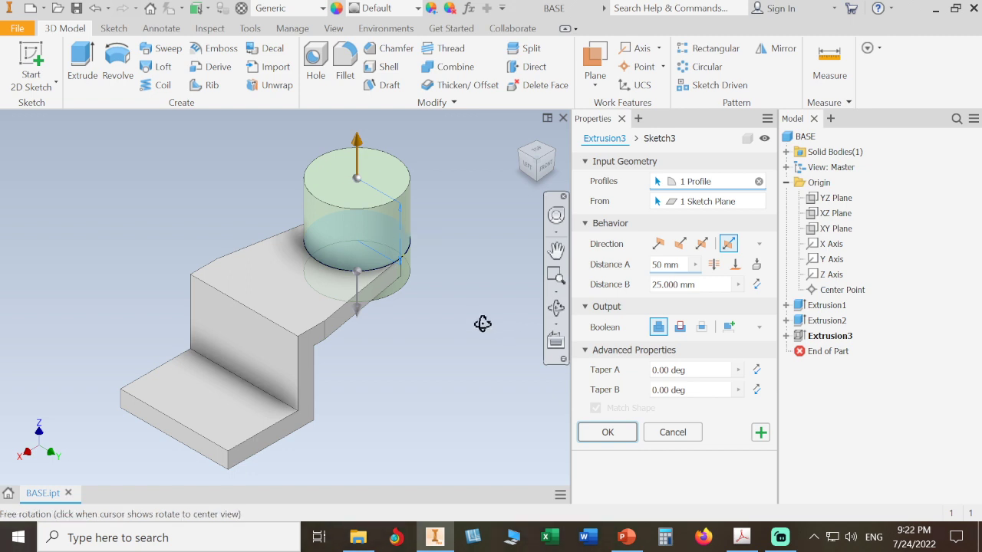
middle_click_drag(482, 324, 453, 315, "shift")
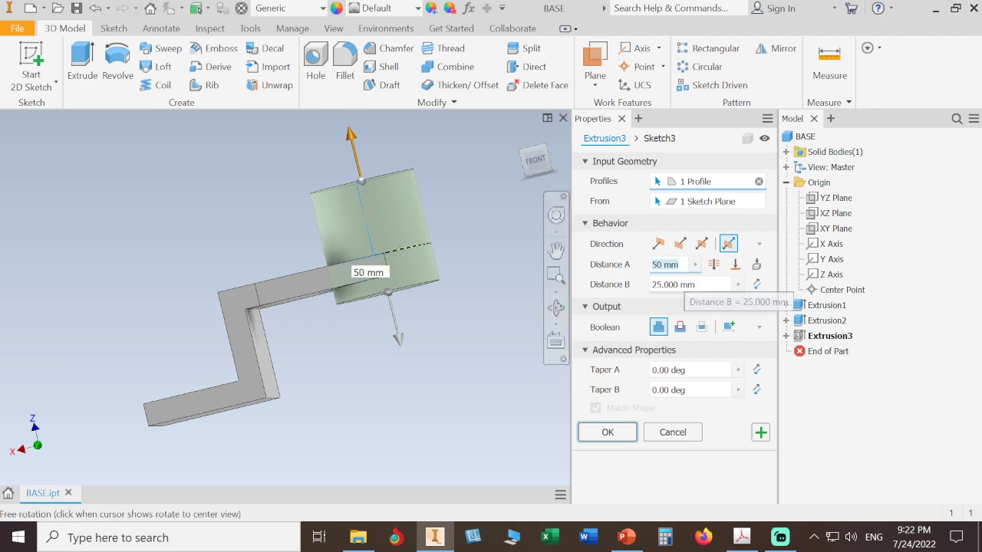
left_click(694, 286)
type("20")
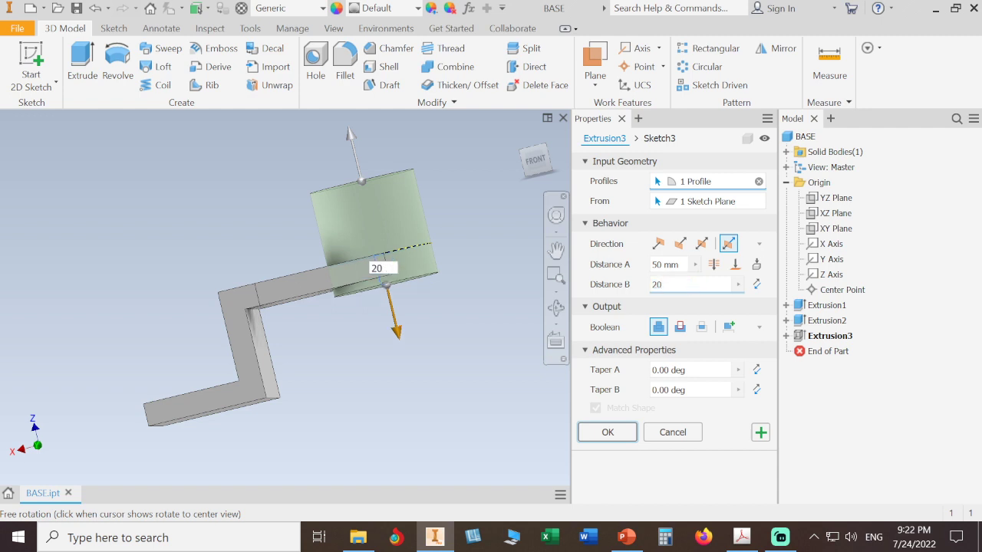
left_click(614, 436)
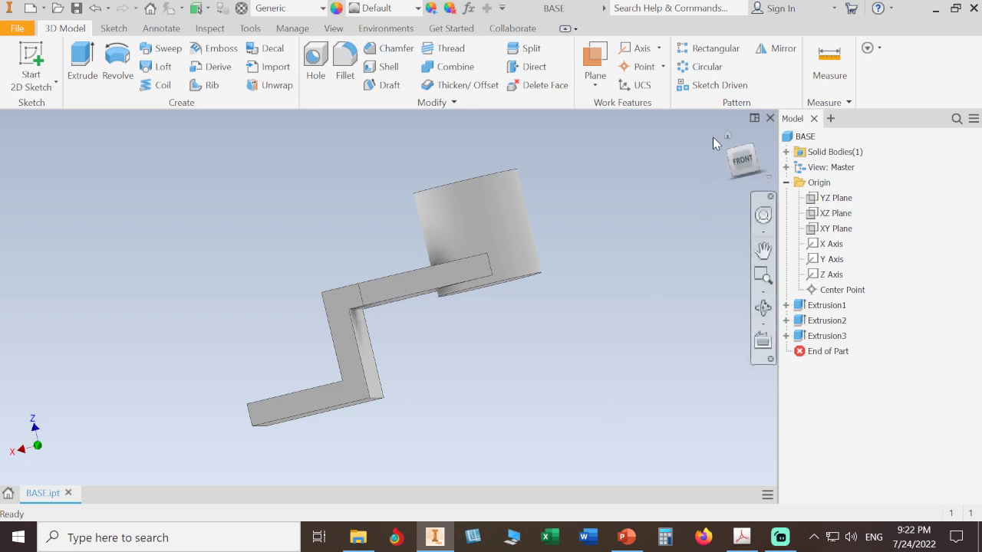
left_click(727, 137)
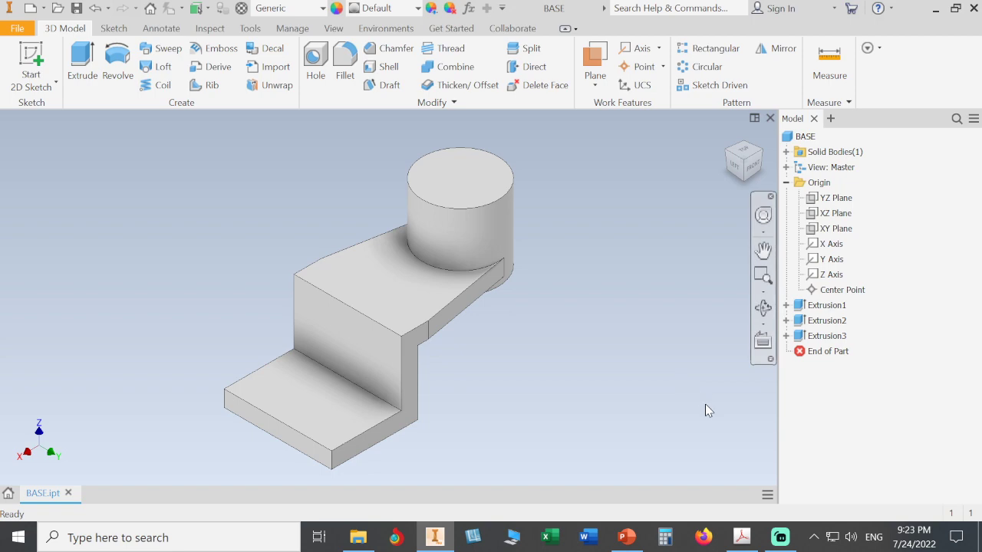
Step: Examine the rib's shape, position and thickness in the base's front and top views of the exercise book PDF, and return to Inventor
left_click(741, 537)
scroll(294, 300, "up", 1)
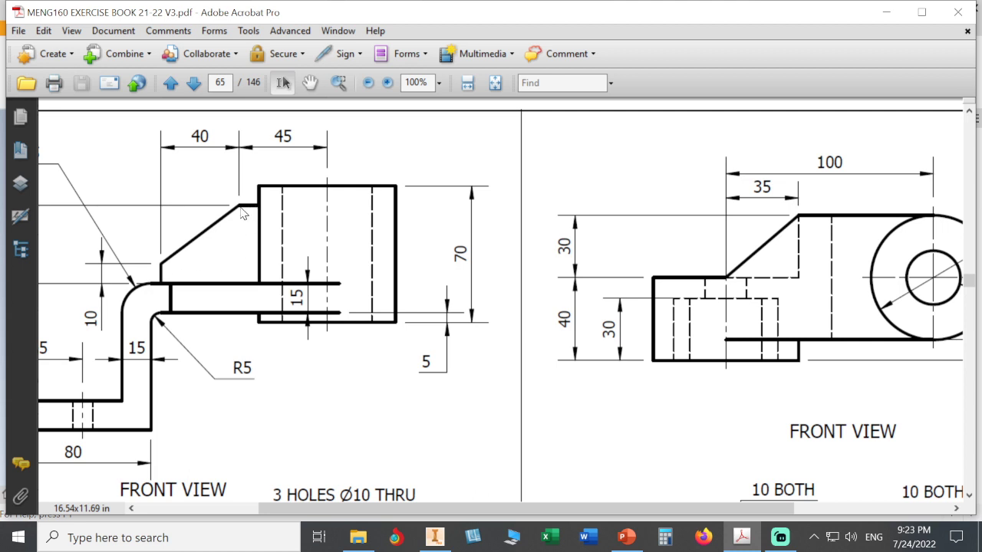
scroll(363, 421, "up", 1)
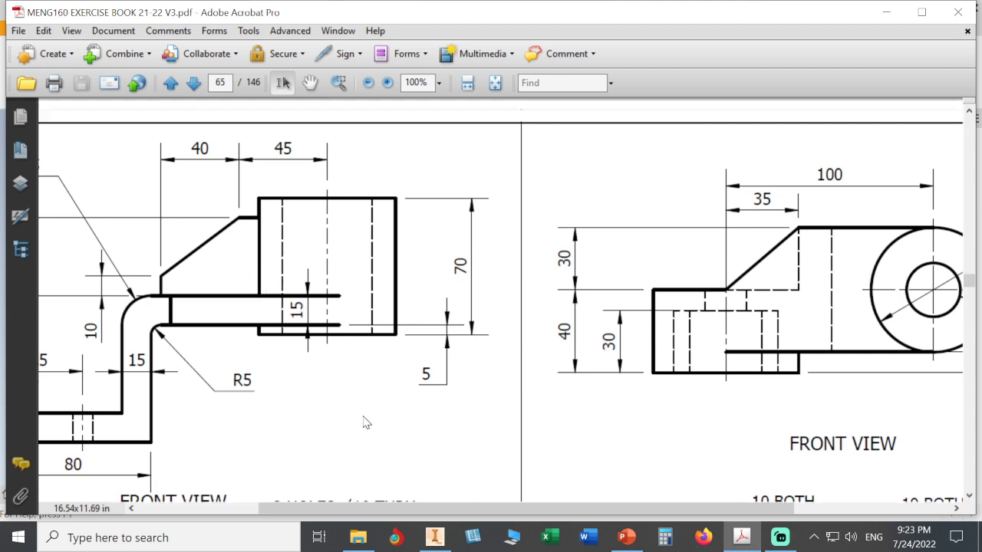
scroll(366, 414, "down", 1)
scroll(363, 414, "down", 3)
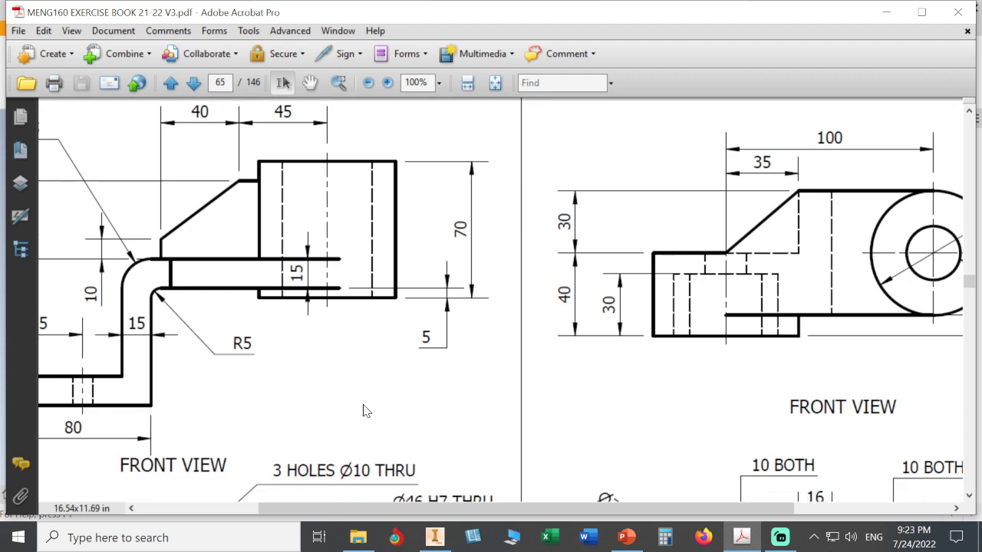
scroll(356, 412, "down", 3)
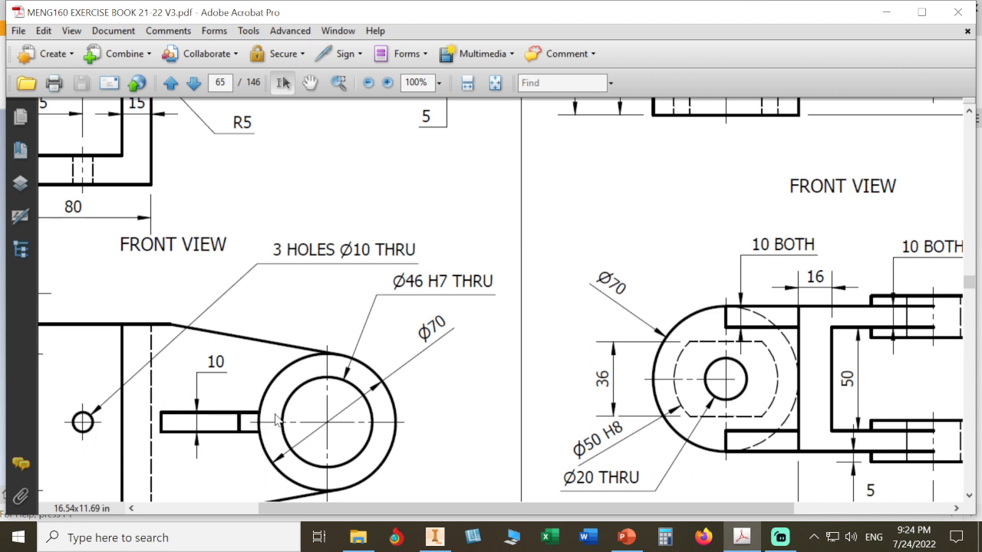
scroll(309, 314, "up", 1)
scroll(310, 304, "up", 3)
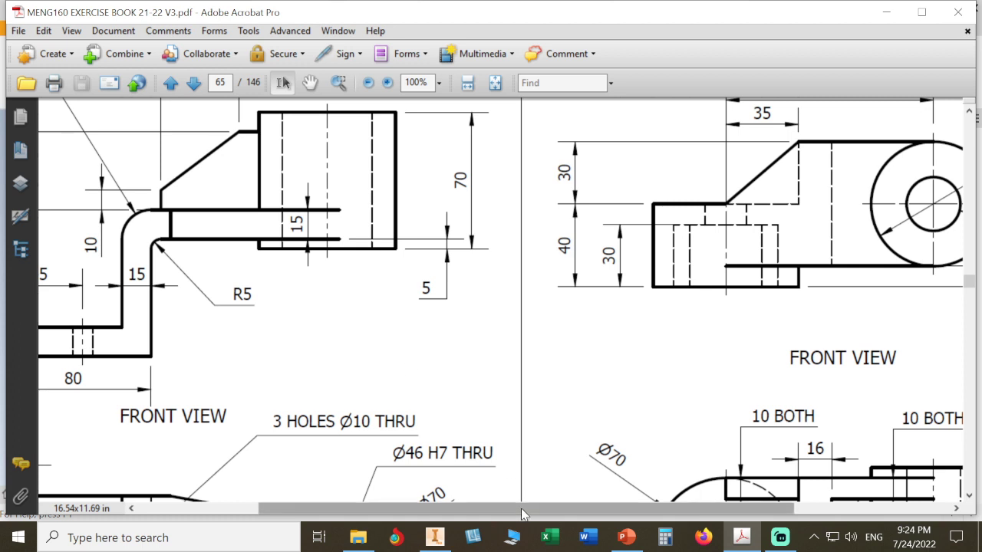
left_click_drag(521, 508, 438, 513)
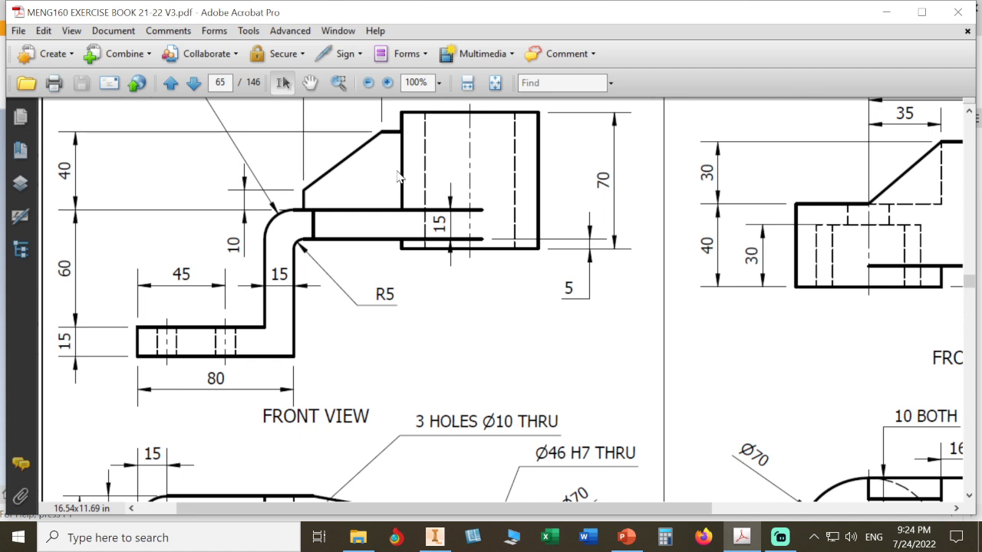
scroll(398, 178, "up", 1)
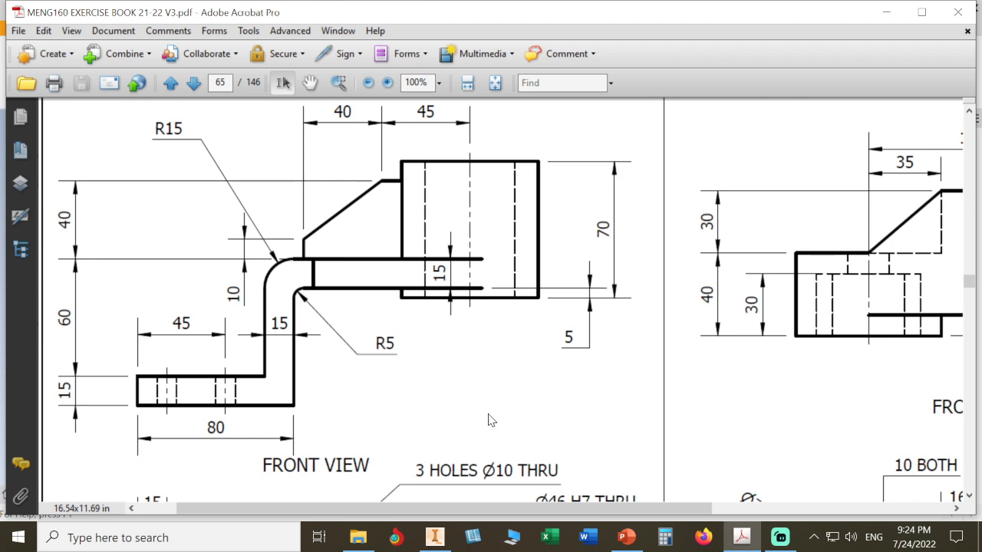
left_click(441, 541)
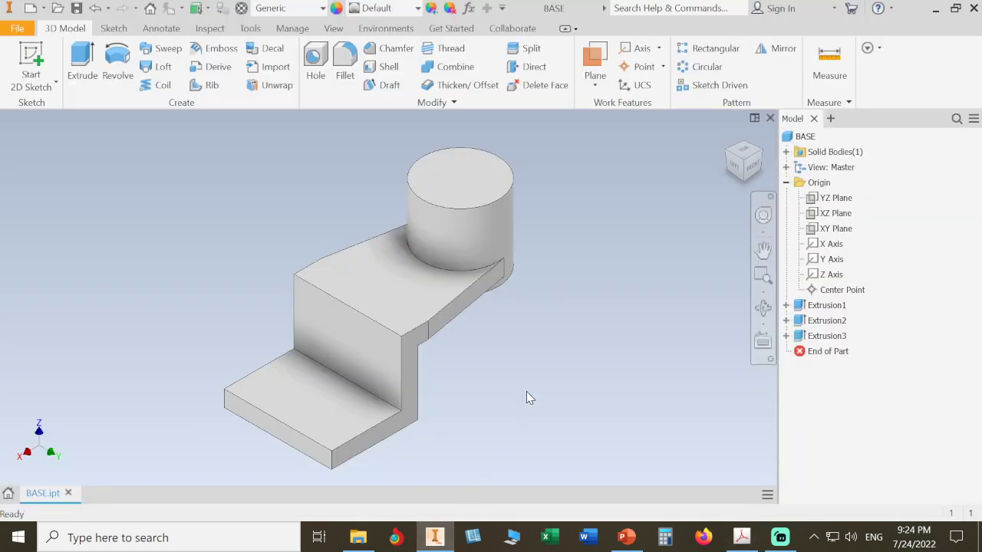
Step: Start a sketch on the plate's upper face and project the cylindrical boss's circular edge into it
left_click(407, 303)
left_click(519, 292)
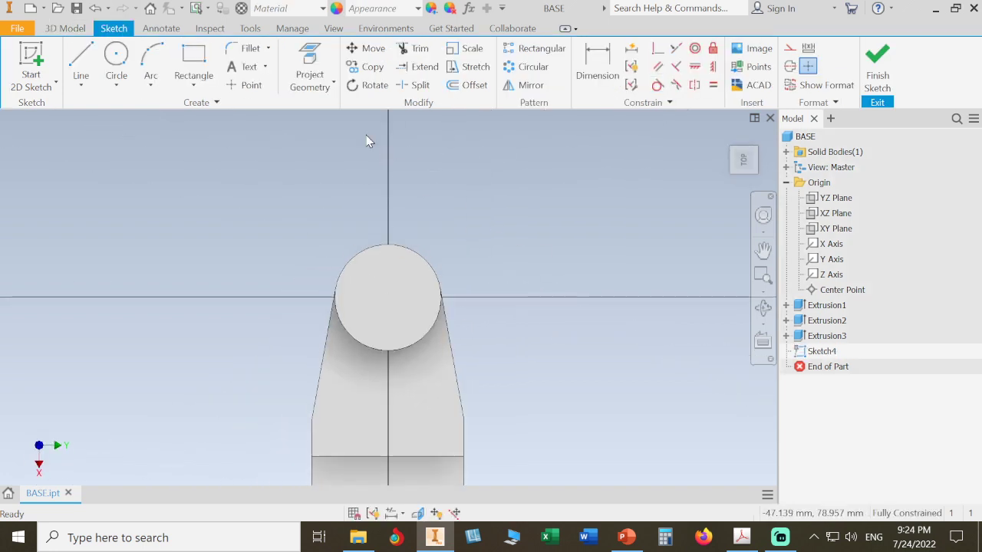
left_click(314, 60)
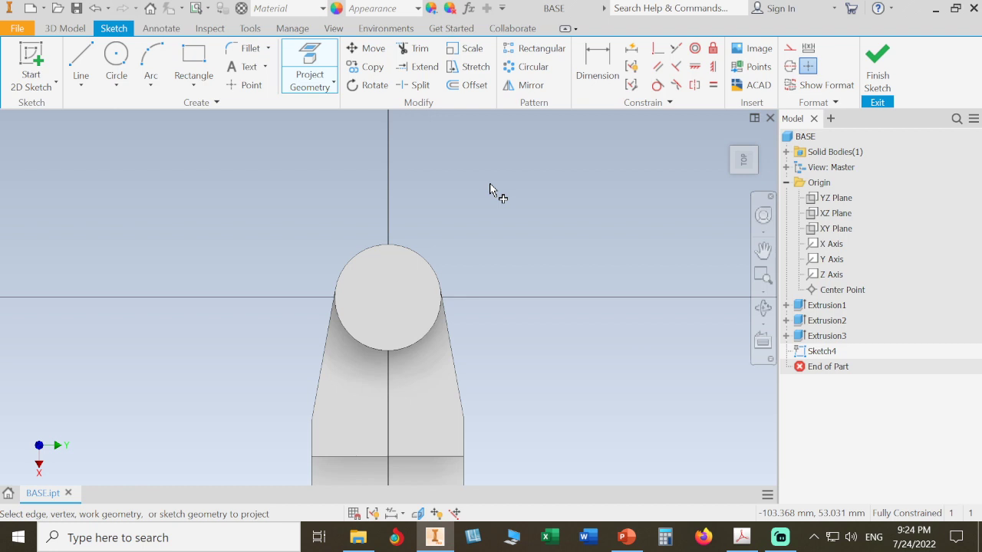
left_click(428, 264)
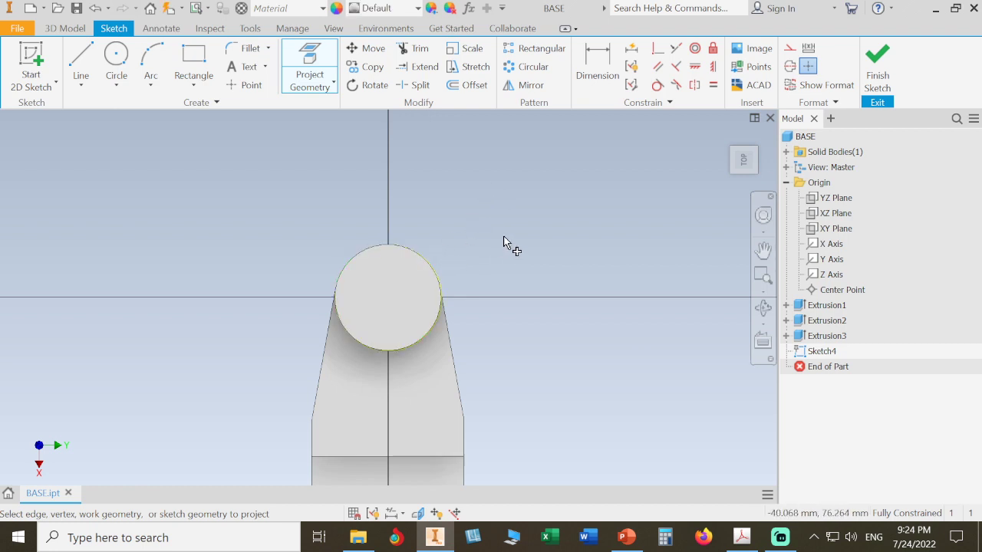
Step: End the projection and slice the graphics at the sketch plane, looking straight down on the sketch
key("F6")
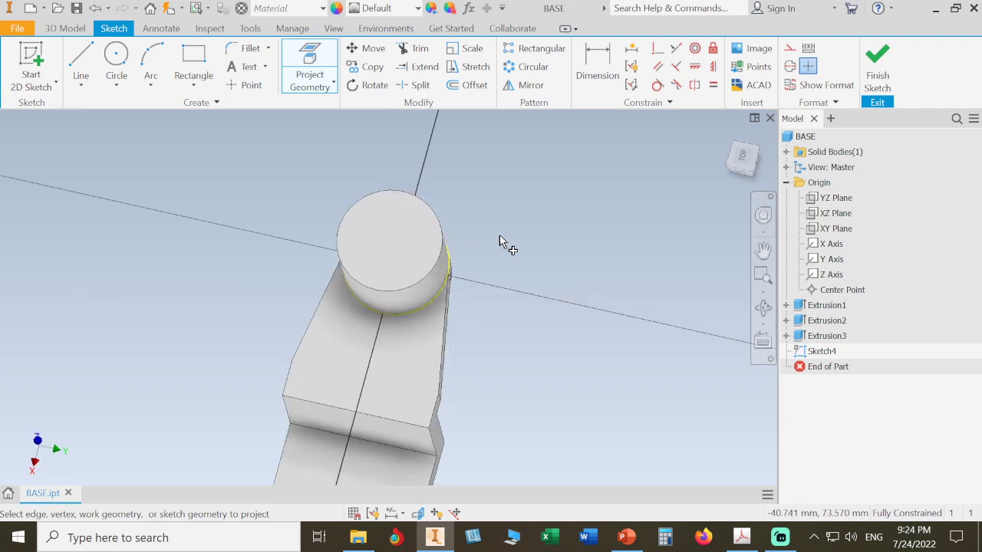
left_click(500, 240)
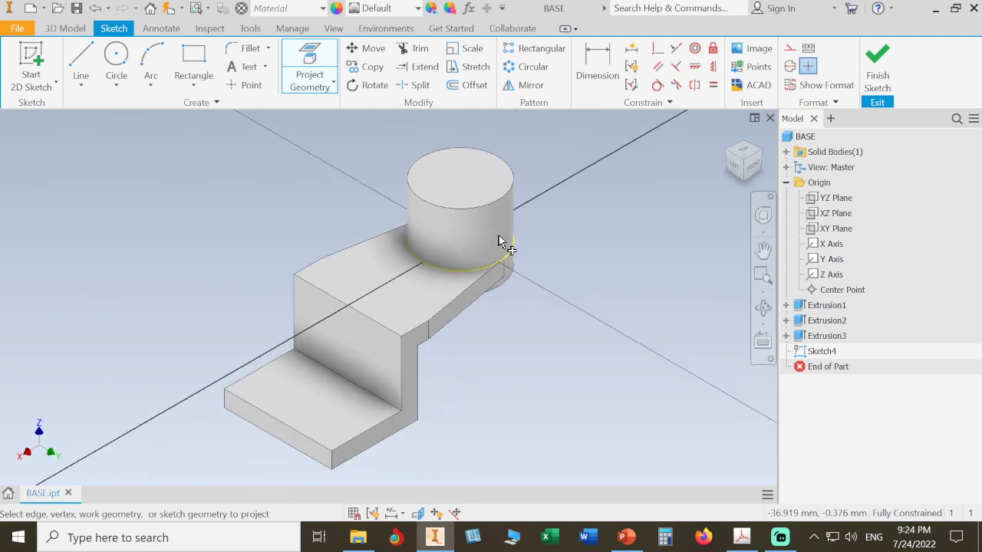
key("F7")
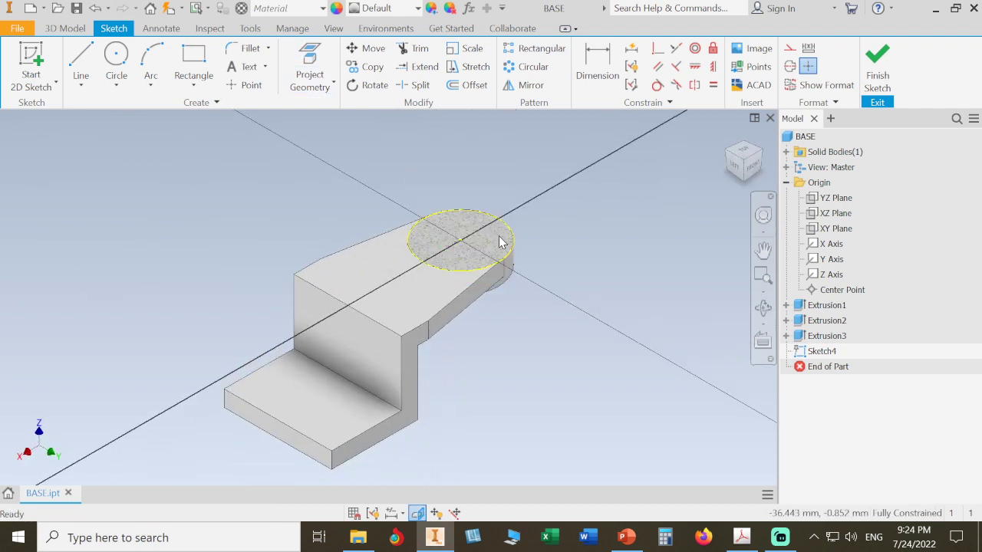
left_click(743, 151)
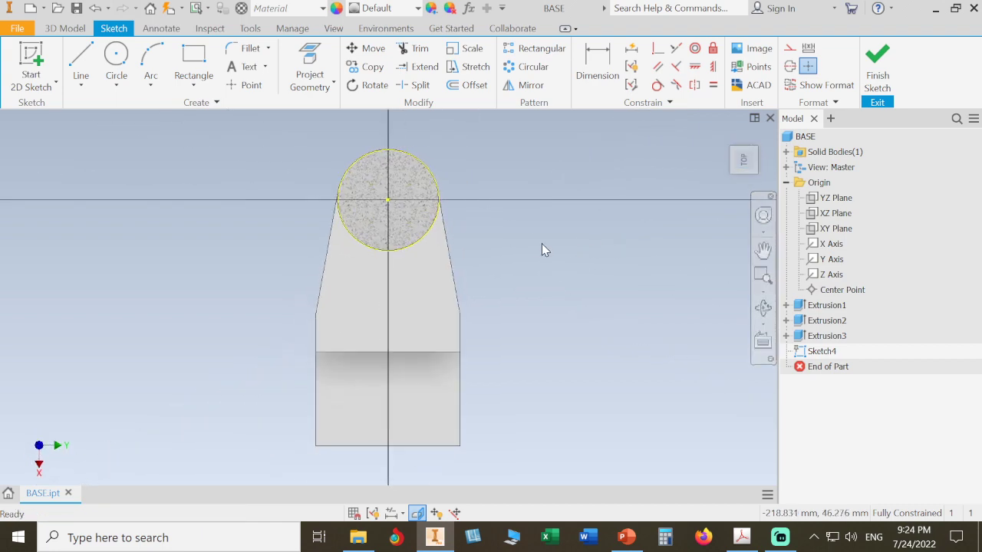
Step: Draw a rectangle about 23 mm wide across the centreline, overlapping the projected circle on its step side, with its far edge about 55 mm from the circle's centre
left_click(192, 61)
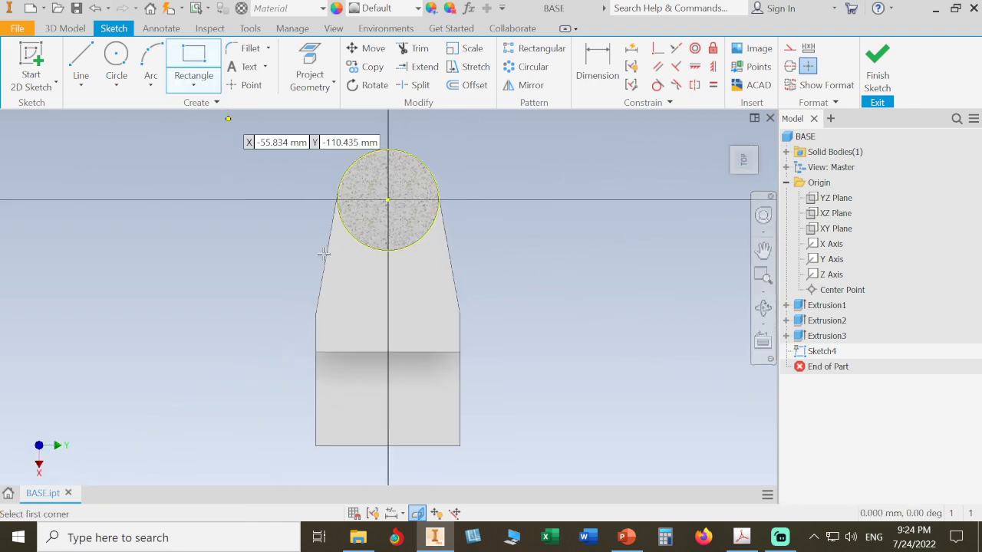
scroll(361, 267, "up", 5)
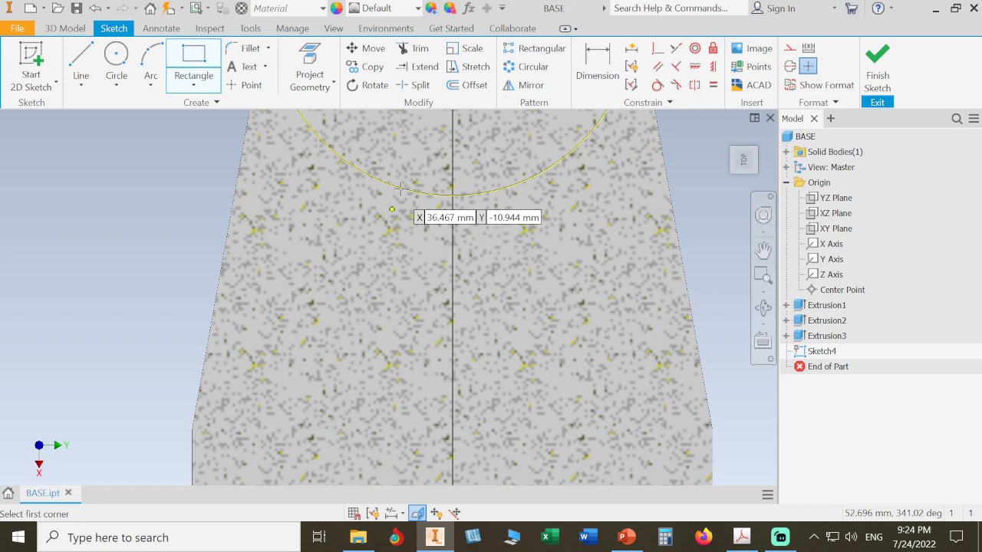
left_click(404, 148)
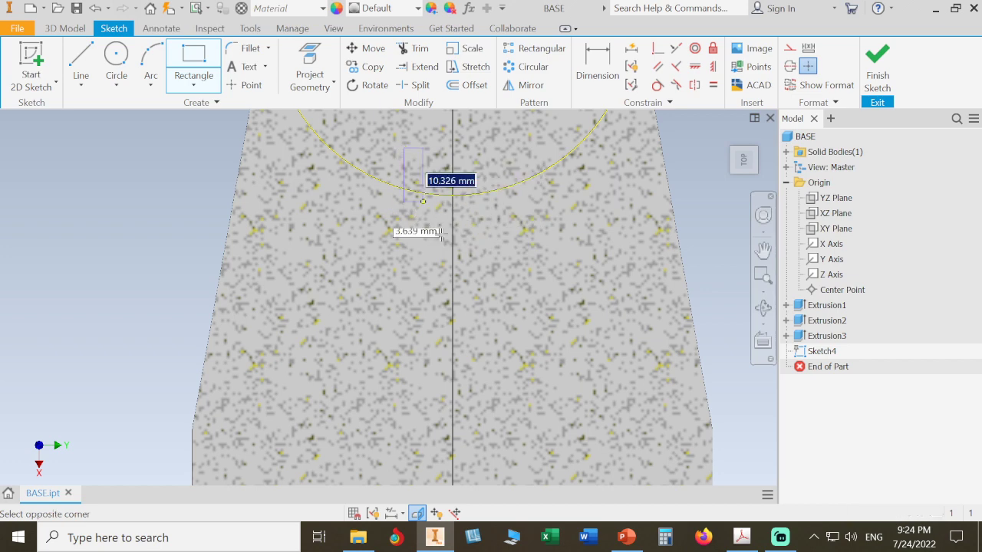
left_click(522, 298)
scroll(560, 337, "down", 5)
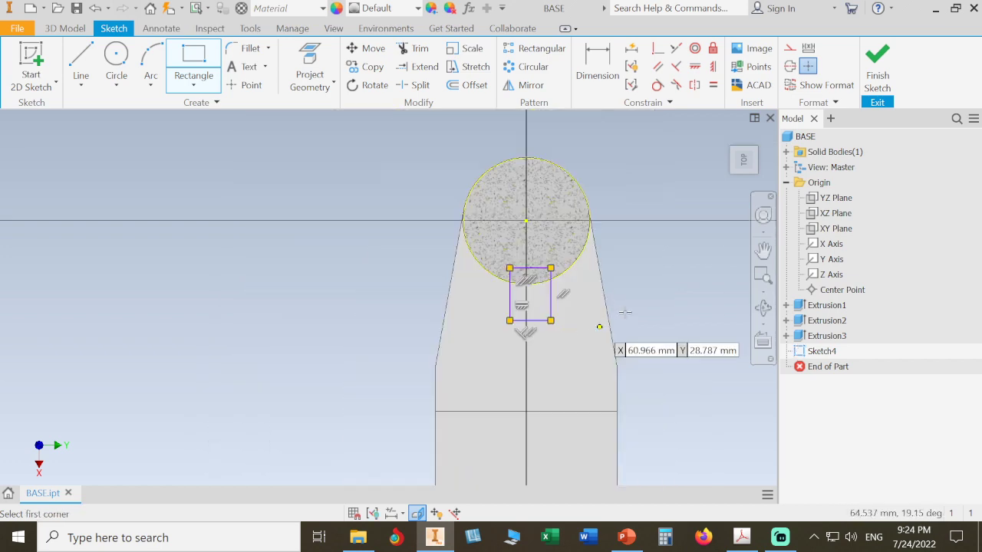
key("Escape")
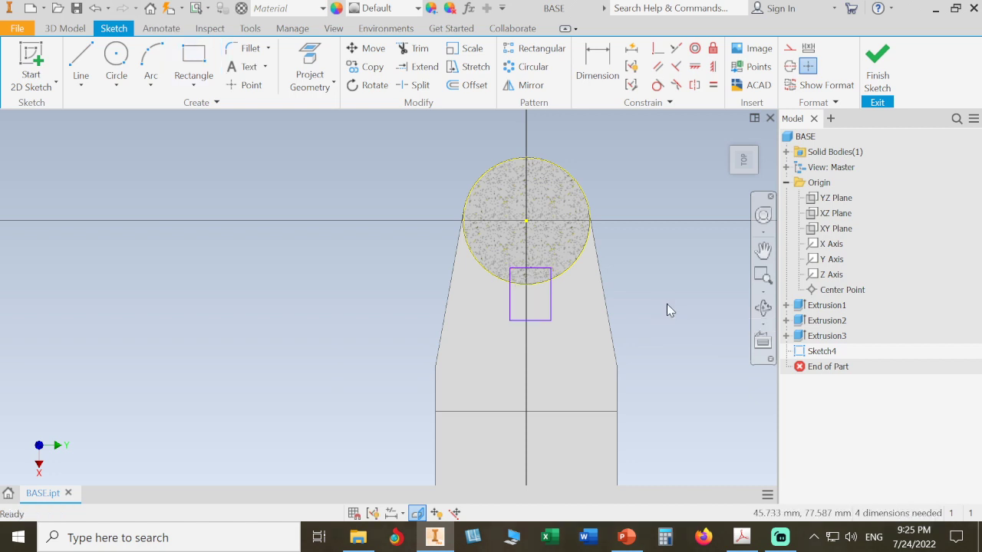
Step: Trim away the parts of the rectangle that lie inside the projected circle
left_click(412, 48)
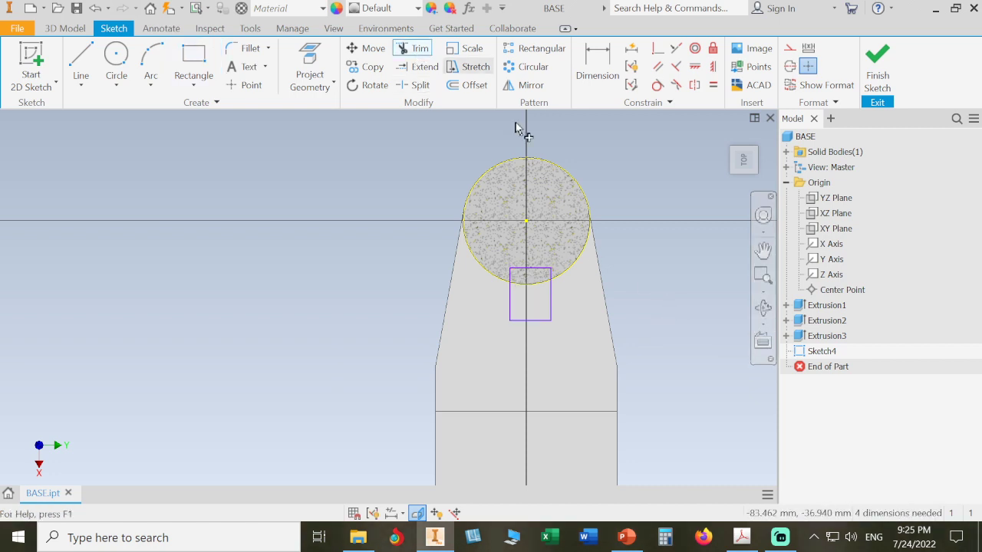
scroll(544, 224, "up", 3)
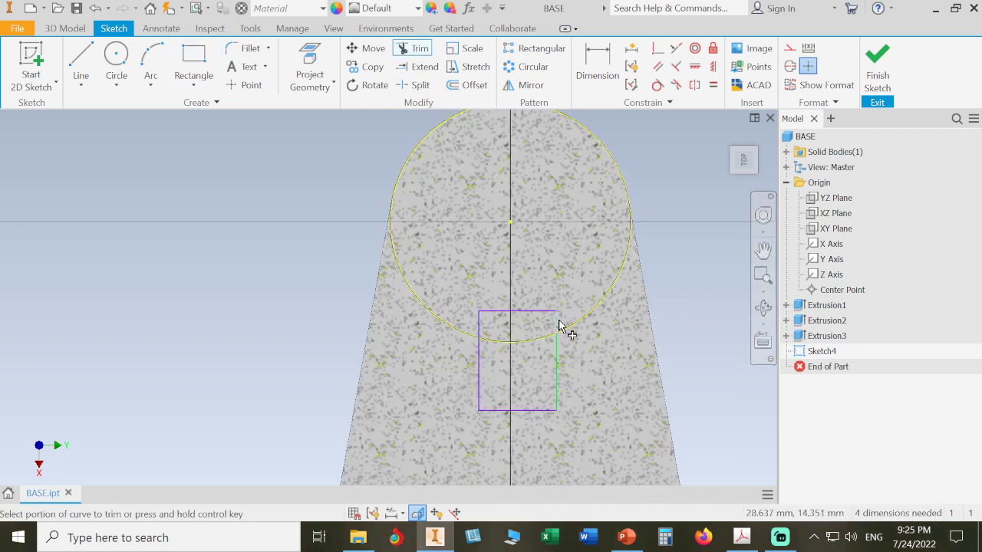
left_click(484, 322)
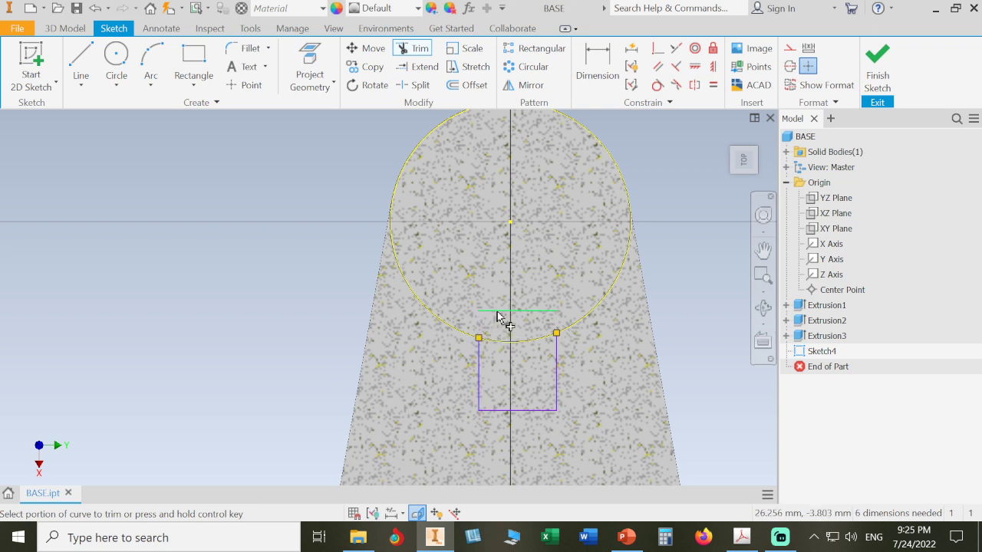
left_click(496, 311)
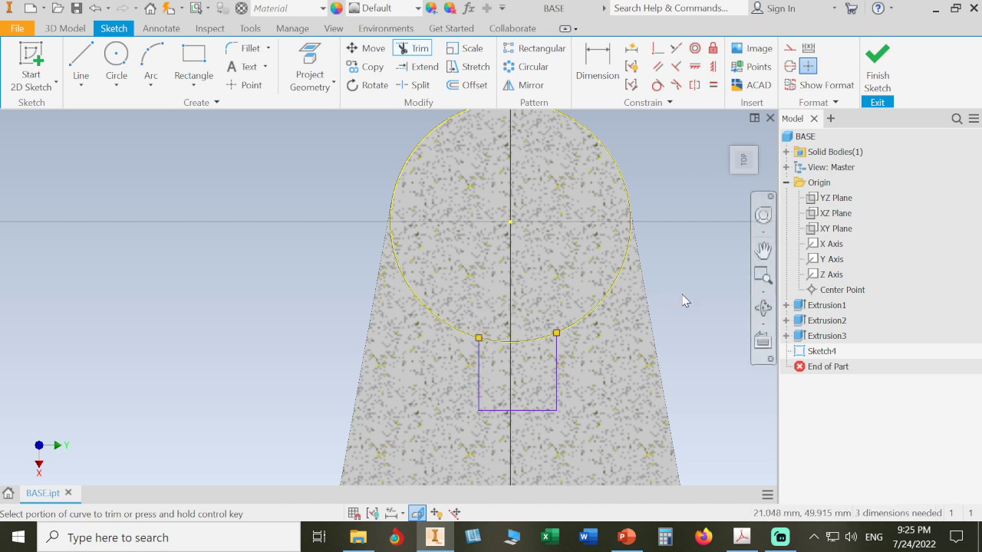
key("Escape")
Step: Check the rib's offset in the exercise book PDF and dimension the rectangle's outer edge 45 mm from the circle's centre
left_click(597, 67)
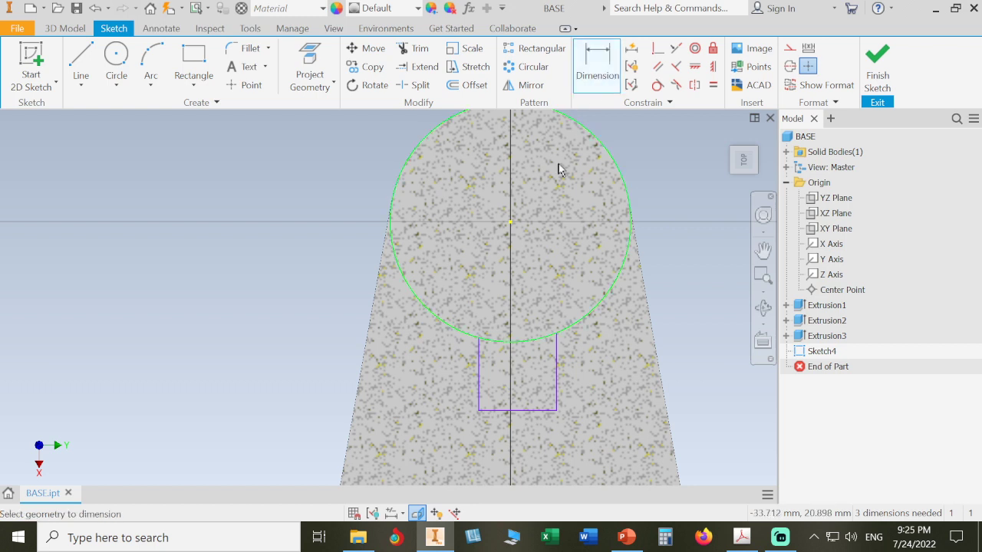
left_click(513, 223)
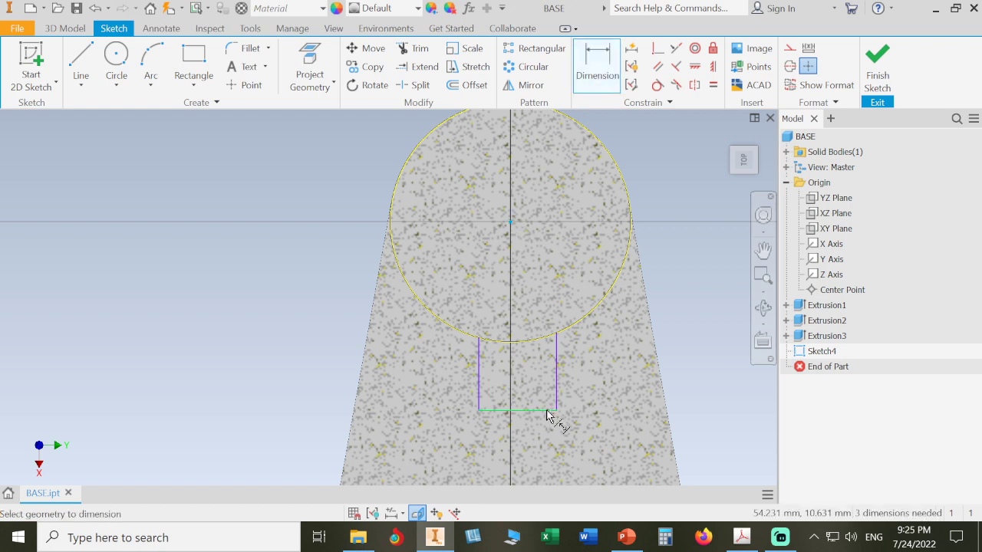
left_click(590, 410)
left_click(695, 367)
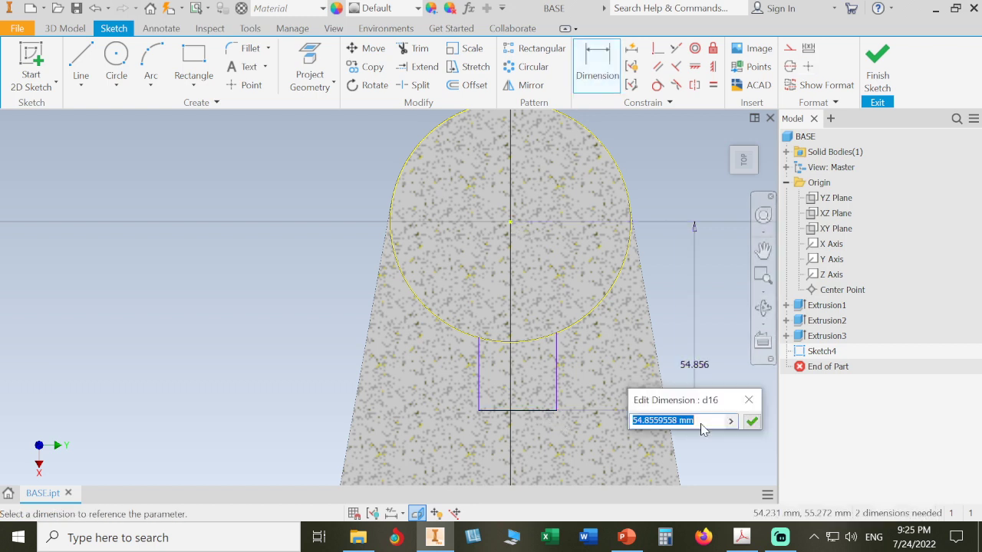
left_click(741, 537)
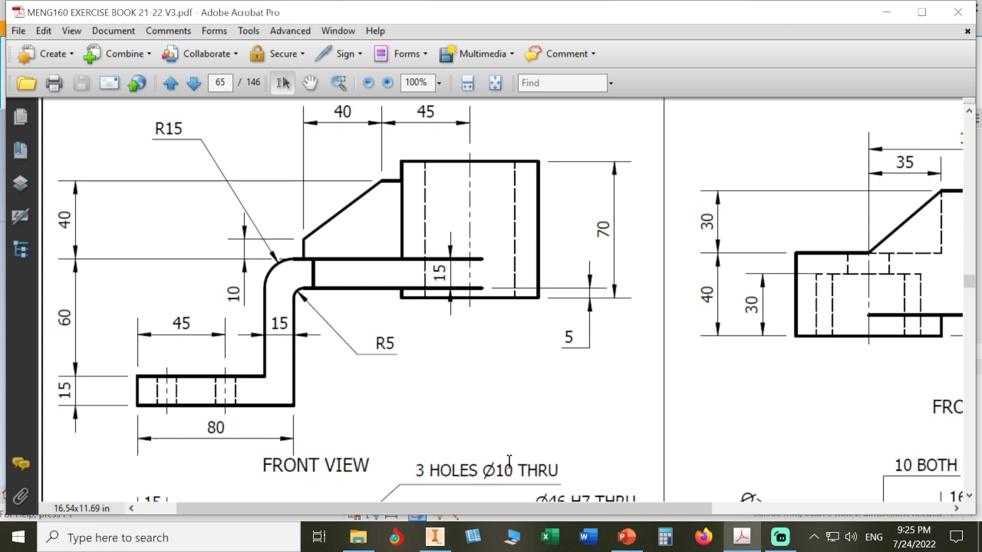
left_click(446, 537)
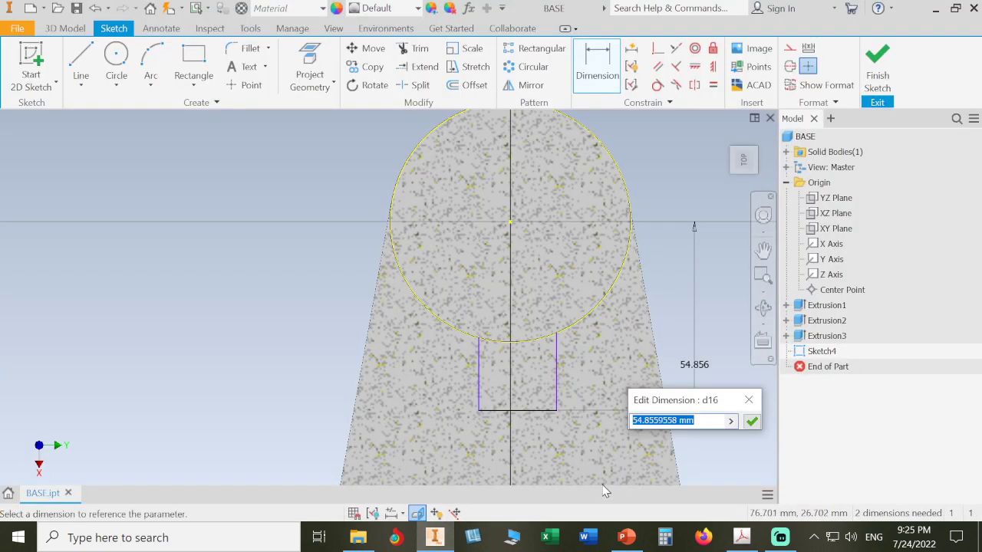
type("45")
key("Return")
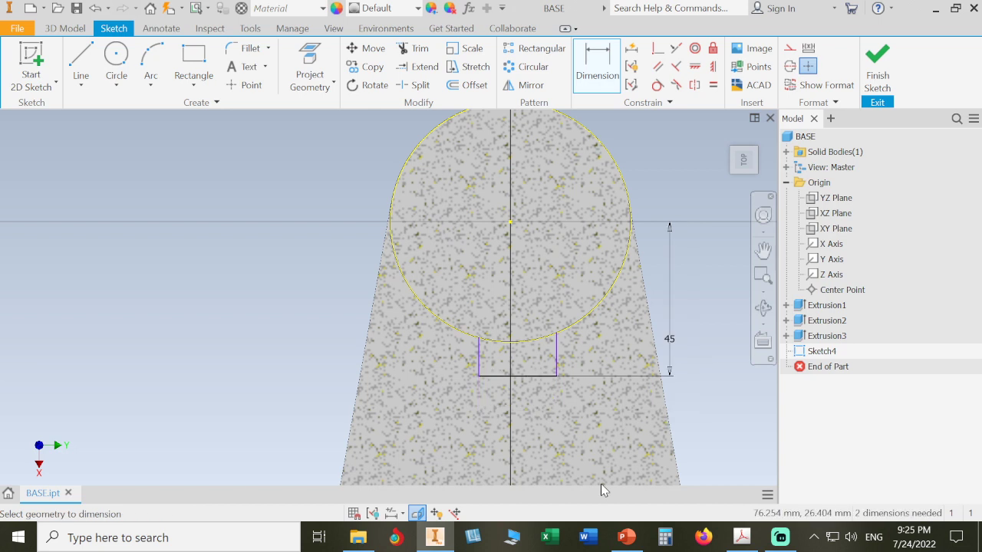
Step: Dimension the width of the rib rectangle's outer edge as 10 mm
left_click(532, 377)
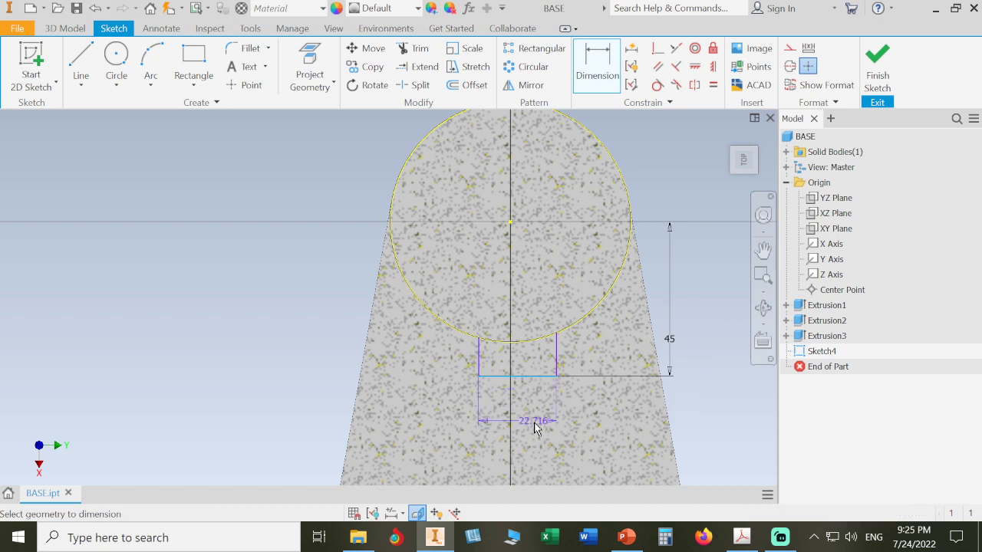
left_click(534, 422)
type("10")
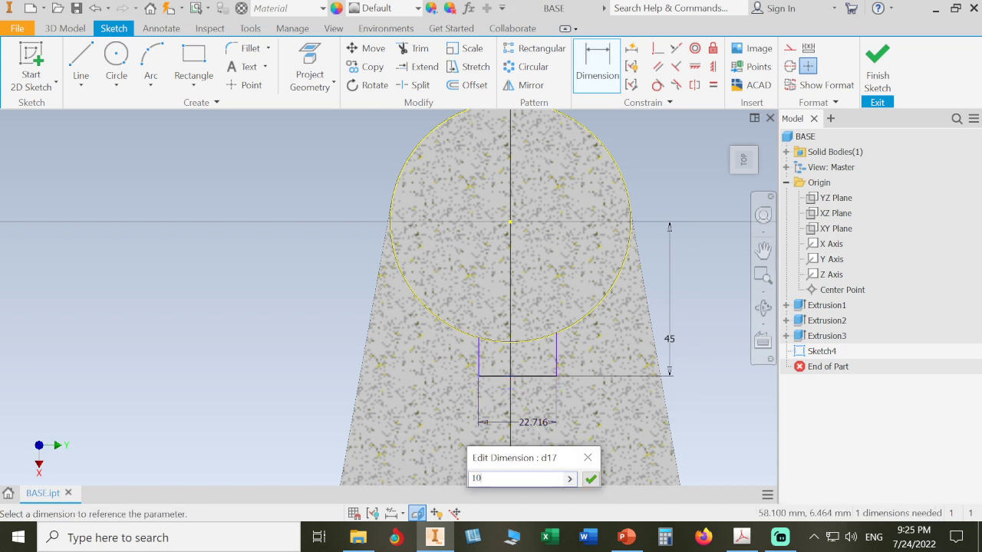
key("Return")
key("Escape")
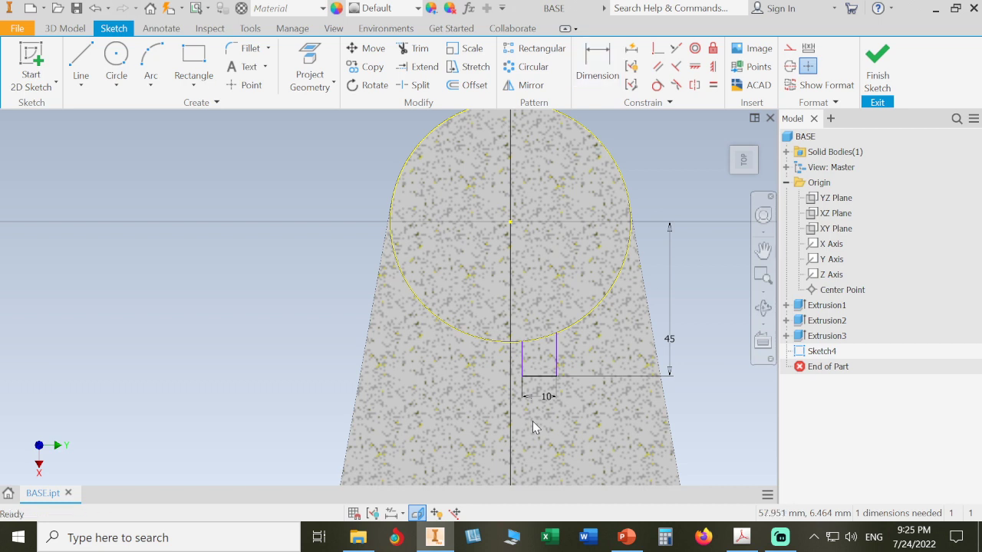
Step: Shift the rib rectangle sideways so it straddles the centreline beneath the circle
scroll(535, 322, "up", 2)
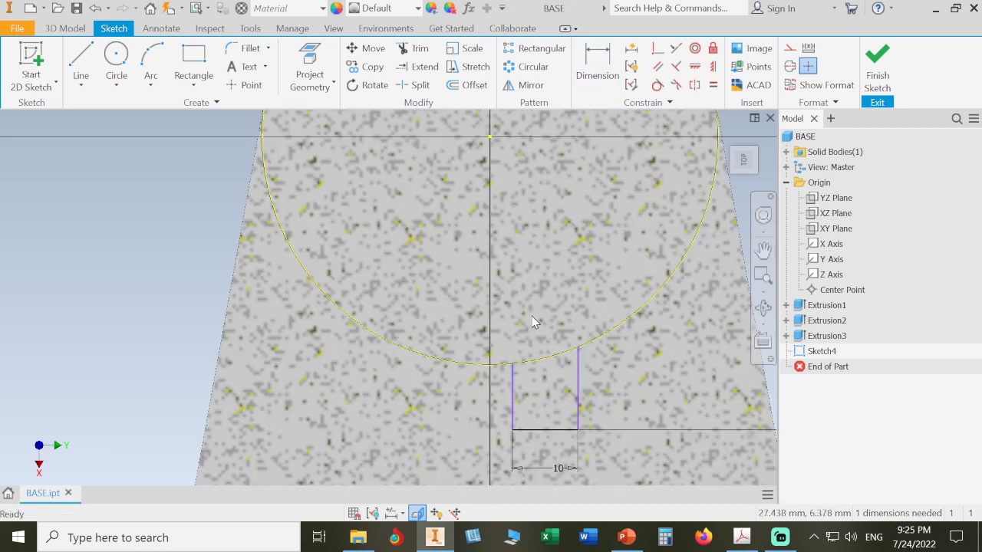
mouse_move(516, 392)
left_mouse_down()
mouse_move(391, 388)
mouse_move(305, 339)
mouse_move(403, 385)
mouse_move(558, 390)
mouse_move(624, 358)
mouse_move(515, 395)
mouse_move(450, 401)
mouse_move(461, 393)
left_mouse_up()
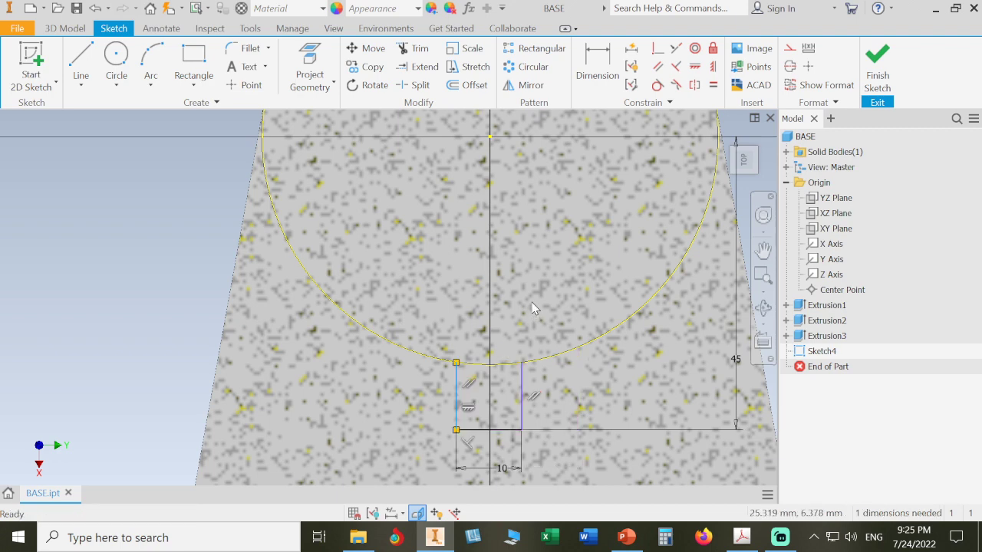
scroll(533, 302, "up", 3)
key("Escape")
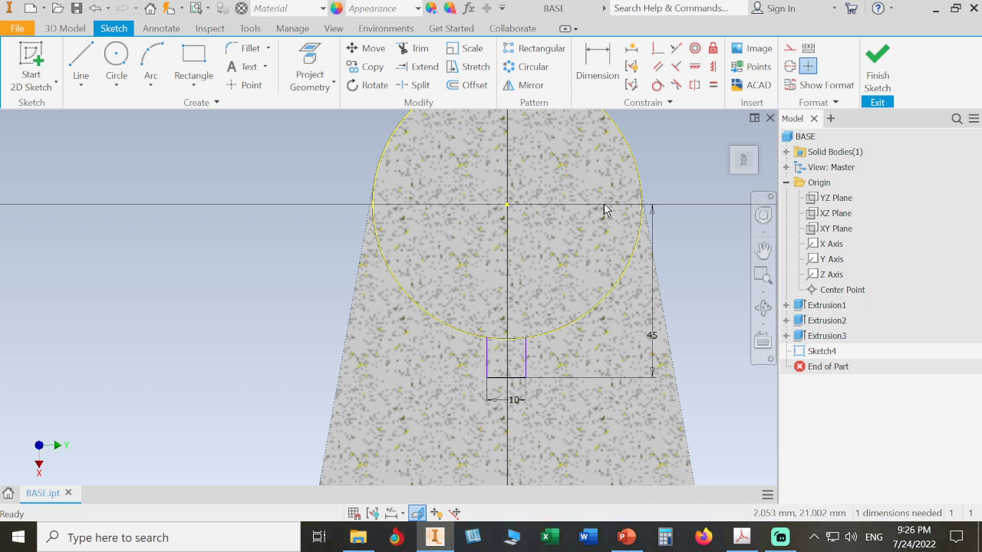
Step: Try to align the midpoint of the rectangle's outer edge with the circle's centre using a vertical constraint
left_click(712, 67)
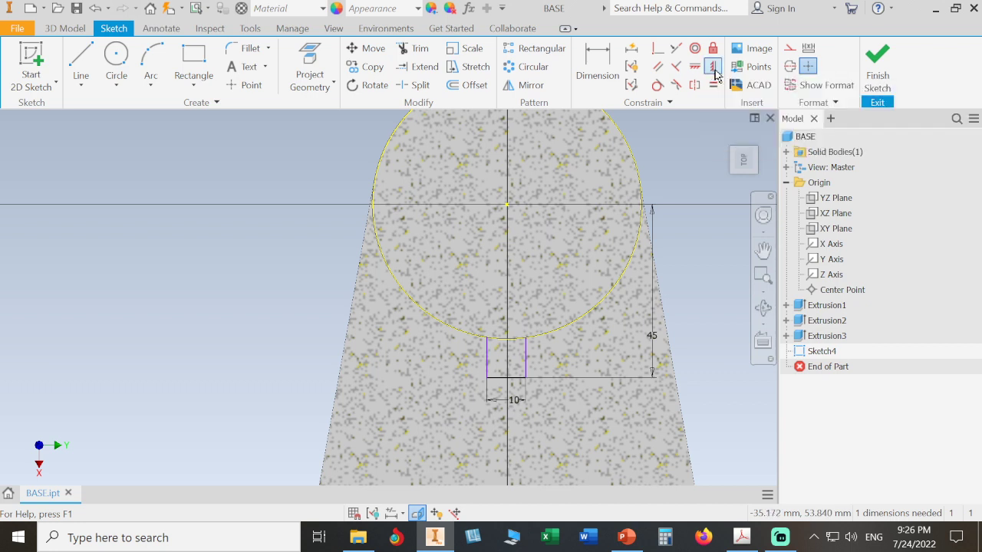
left_click(507, 379)
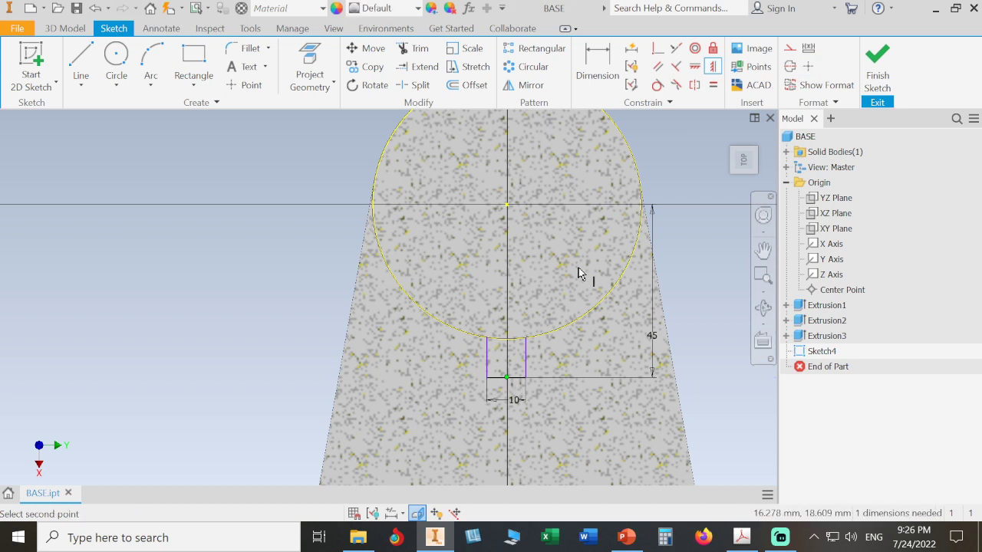
left_click(505, 204)
key("Escape")
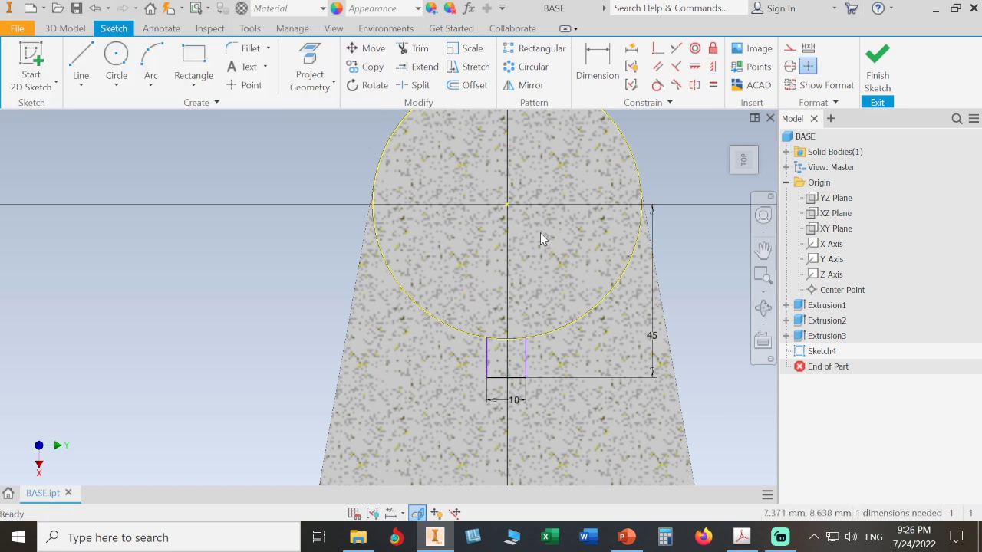
Step: Apply a horizontal constraint between the midpoint of the rectangle's outer edge and the circle's centre
left_click(695, 67)
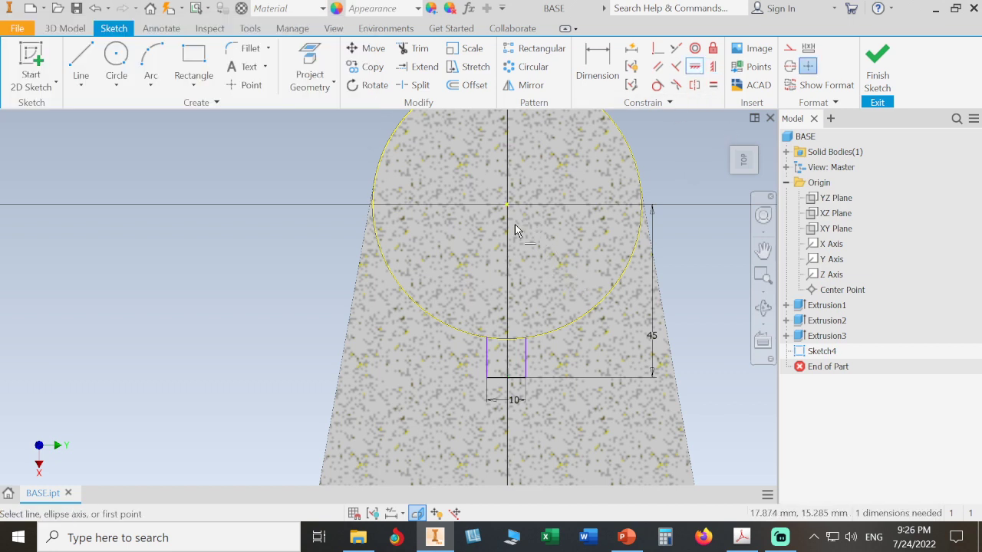
left_click(506, 377)
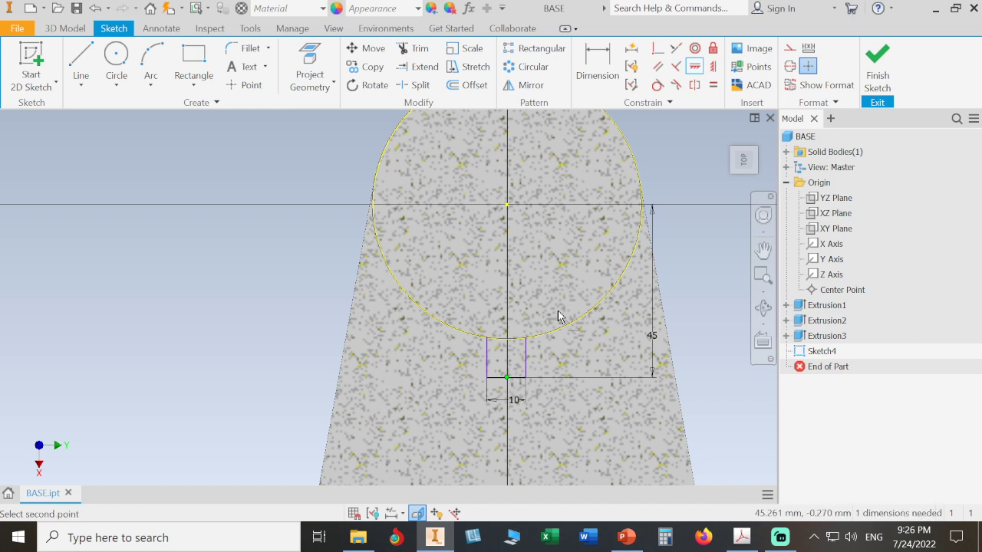
left_click(508, 214)
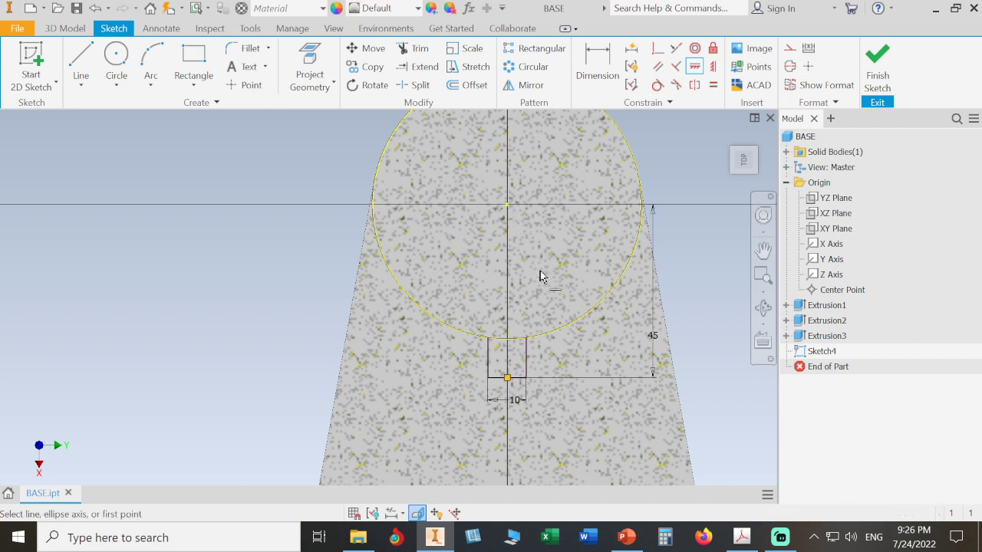
key("Escape")
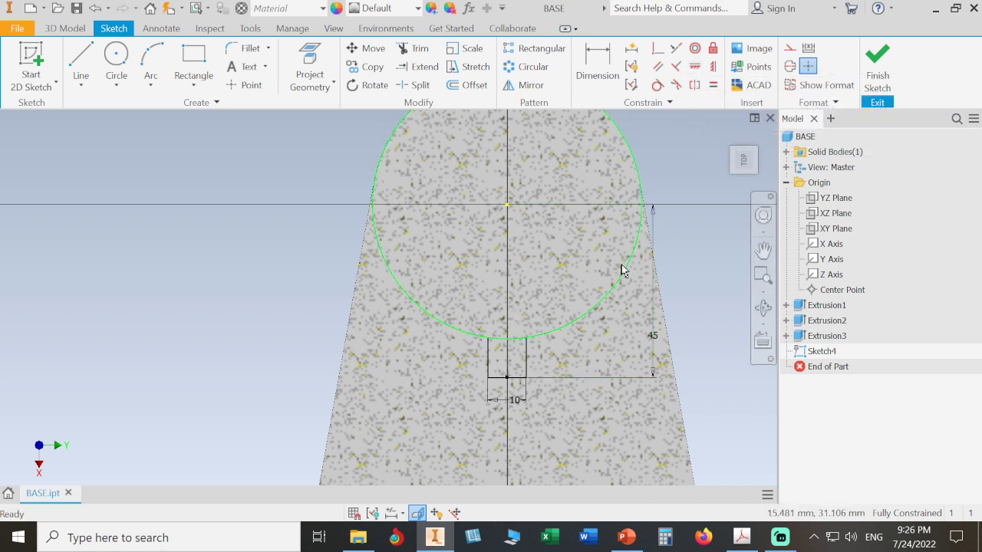
Step: Finish the sketch and extrude the 10 mm wide rib rectangle 40 mm upward as a new solid
left_click(874, 68)
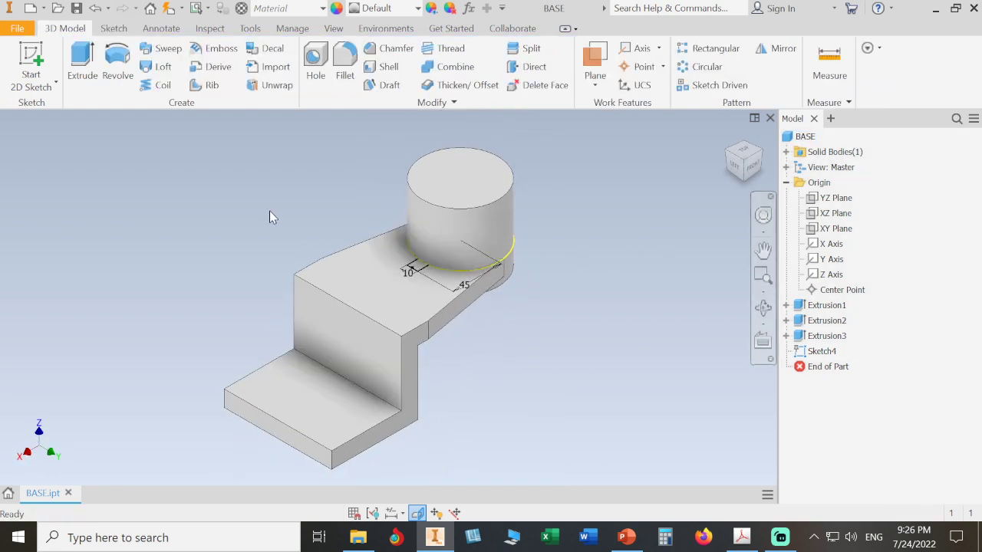
left_click(82, 67)
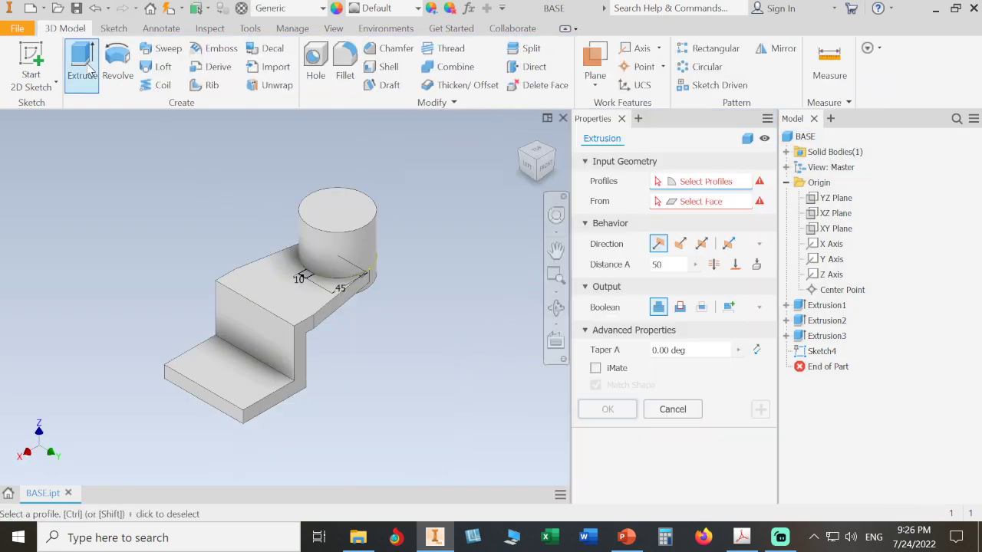
scroll(256, 216, "up", 5)
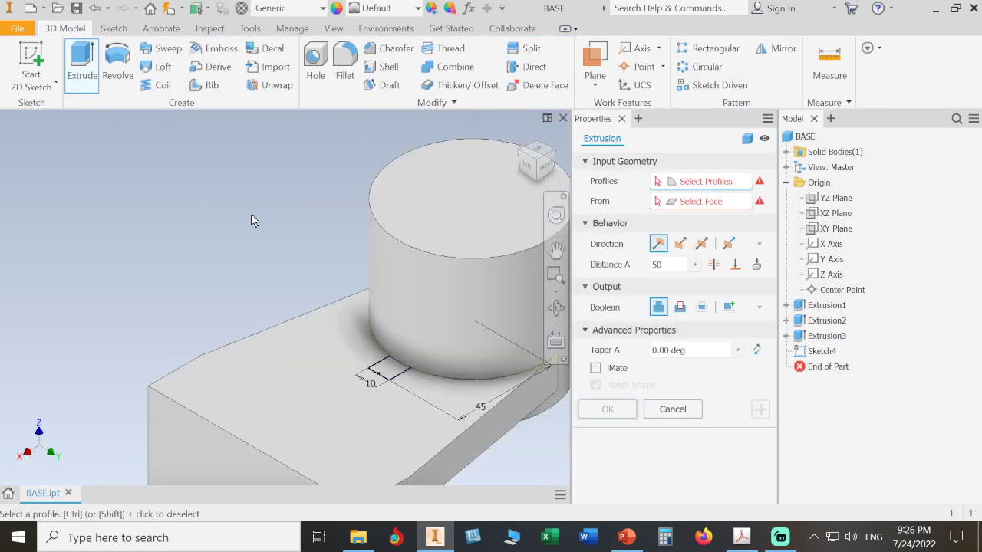
left_click(386, 368)
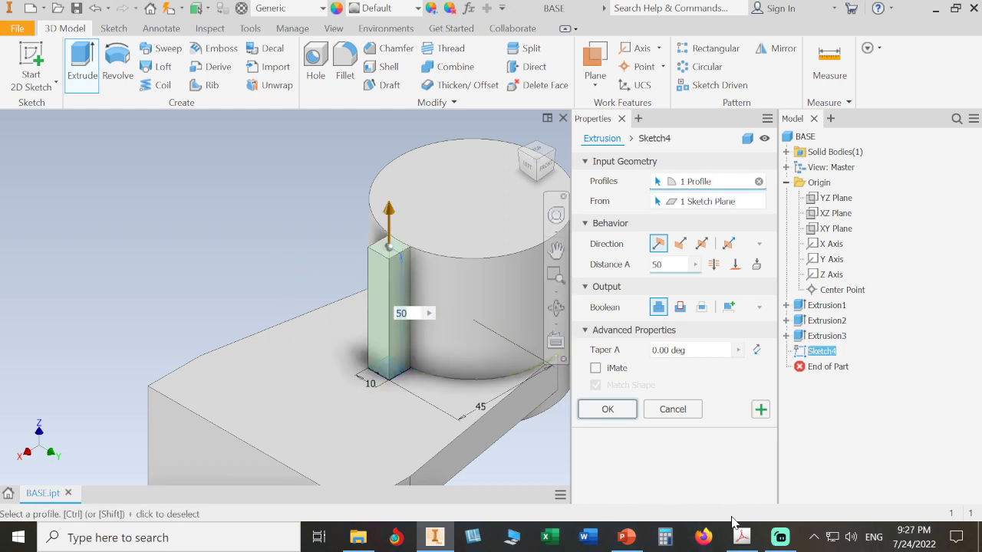
left_click(741, 541)
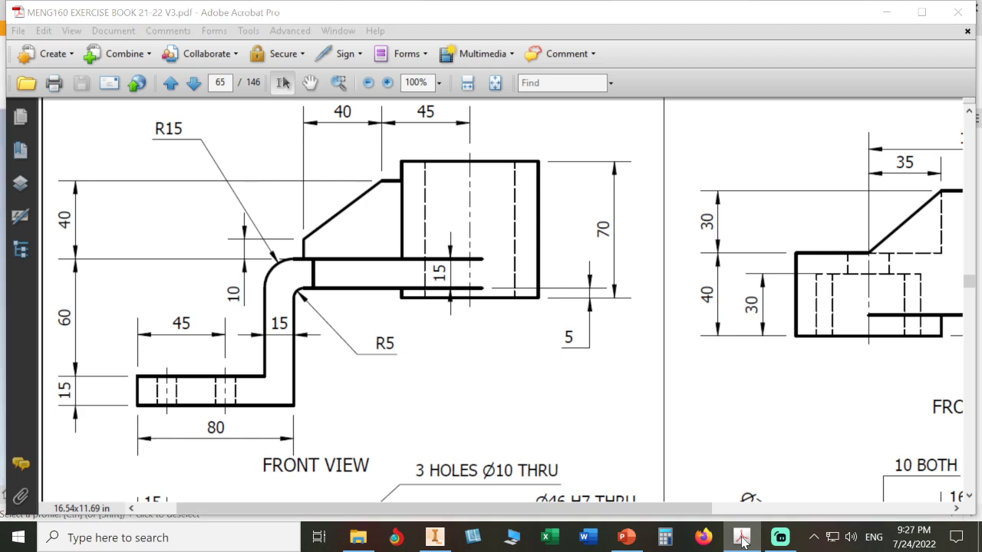
left_click(741, 541)
type("40")
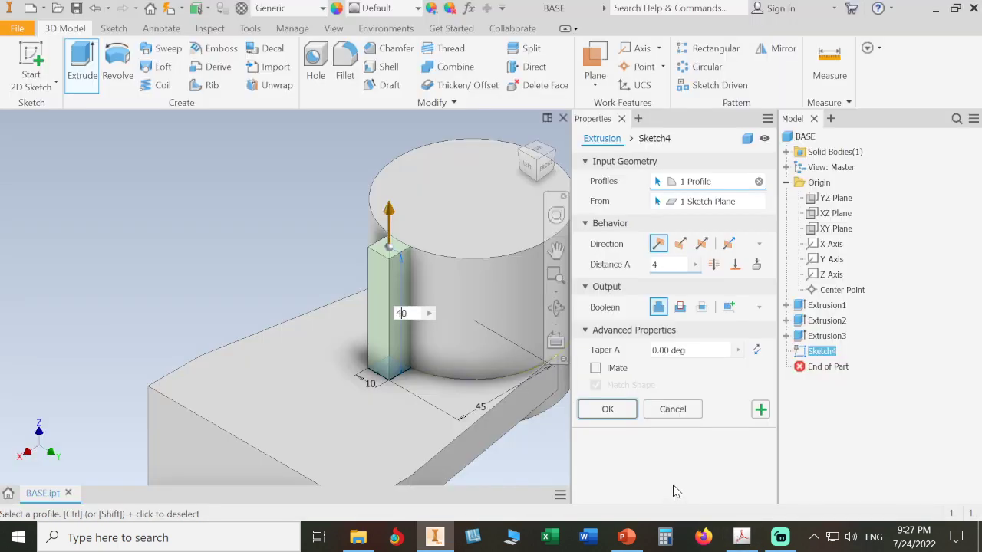
key("Return")
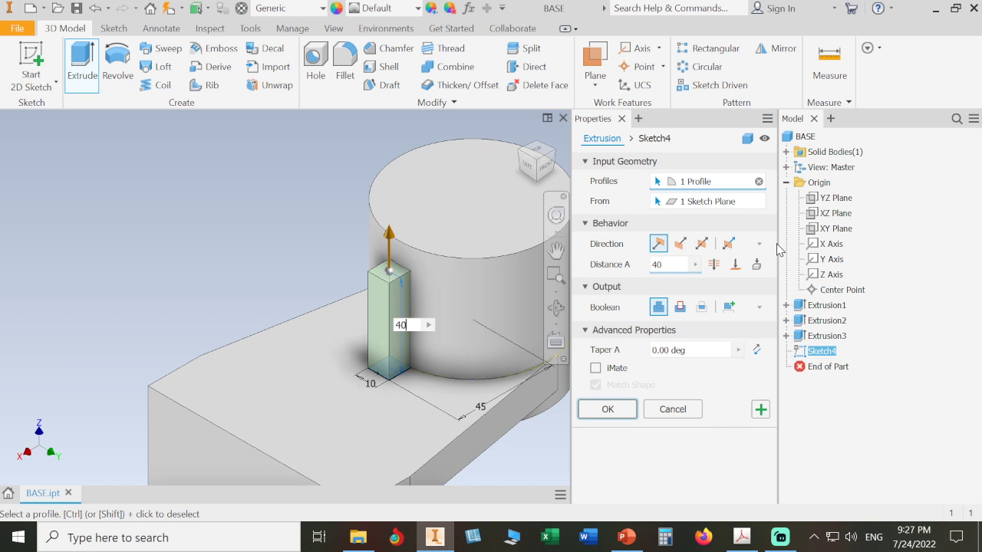
left_click(728, 307)
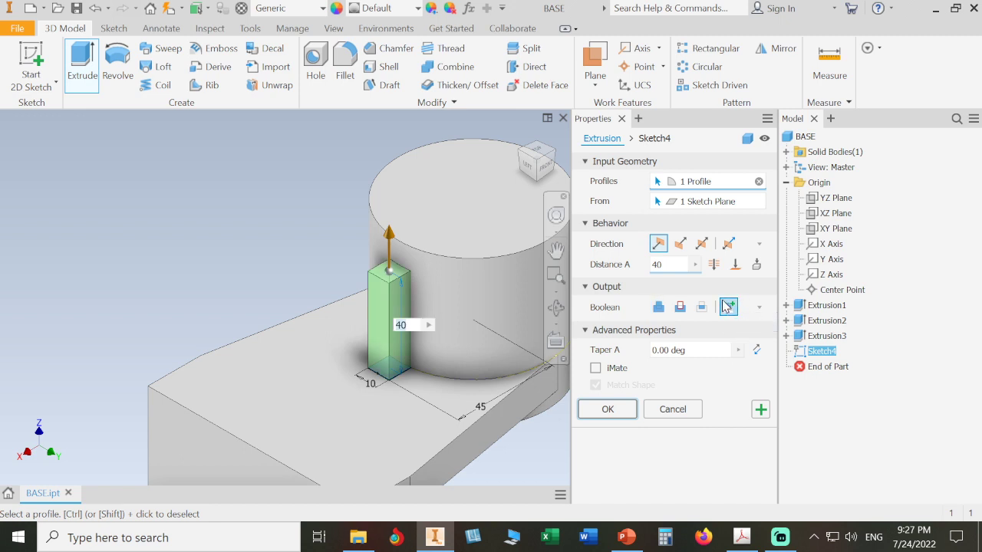
left_click(621, 410)
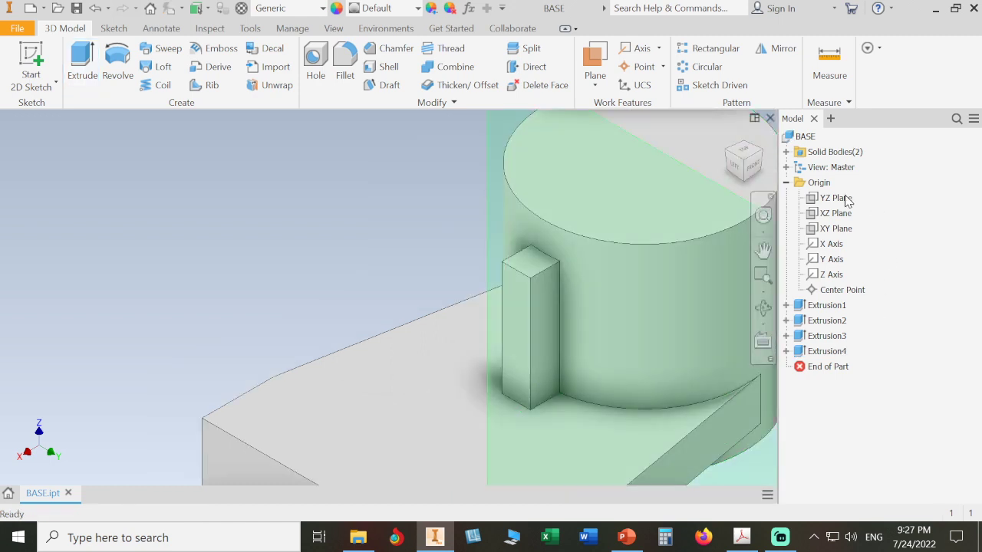
Step: Examine which part of the model belongs to each of the two solid bodies
left_click(785, 152)
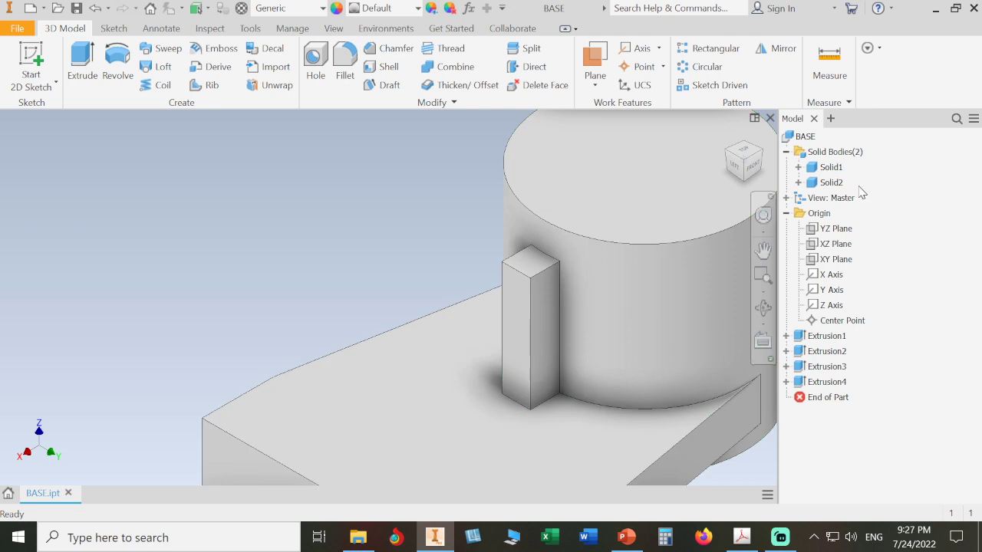
left_click(833, 168)
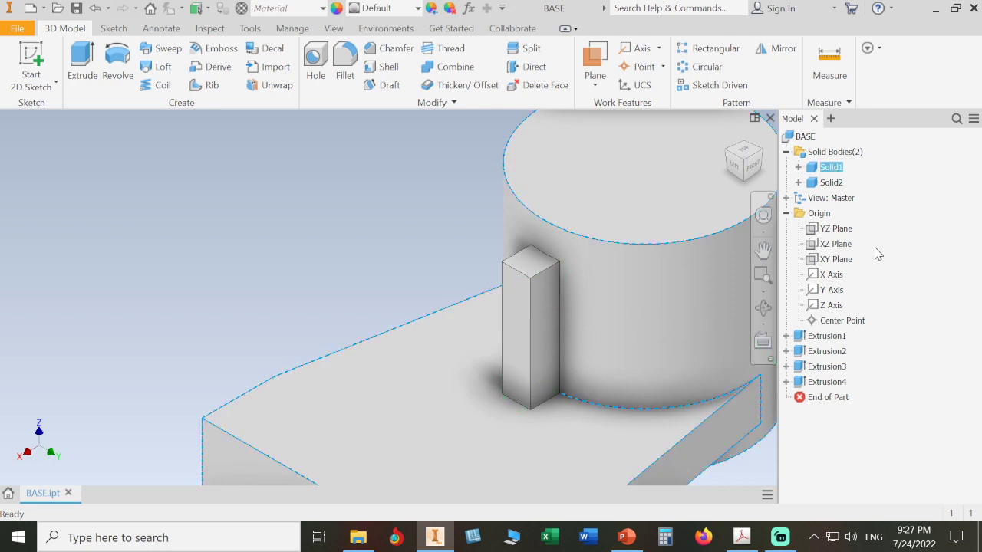
scroll(572, 295, "down", 5)
left_click(888, 212)
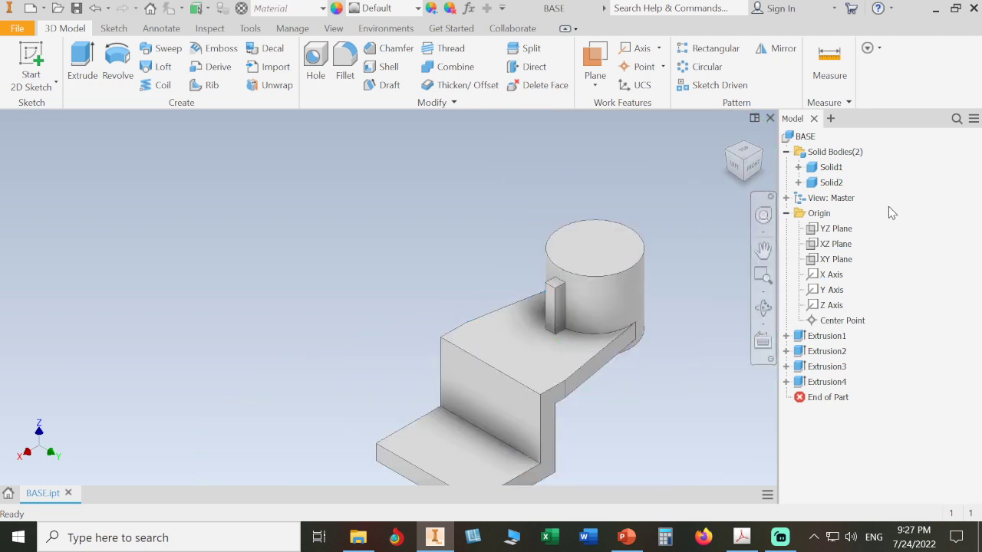
left_click(835, 184)
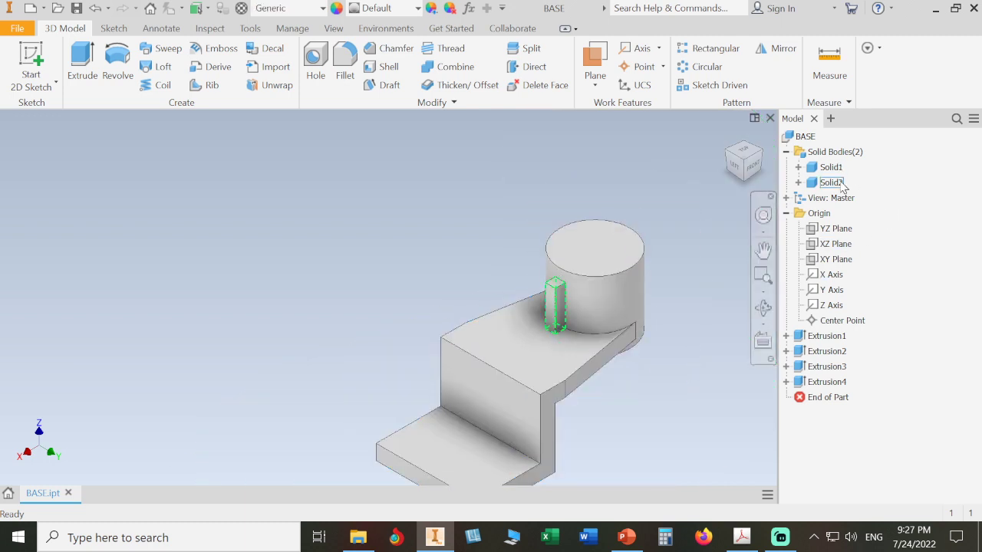
left_click(913, 238)
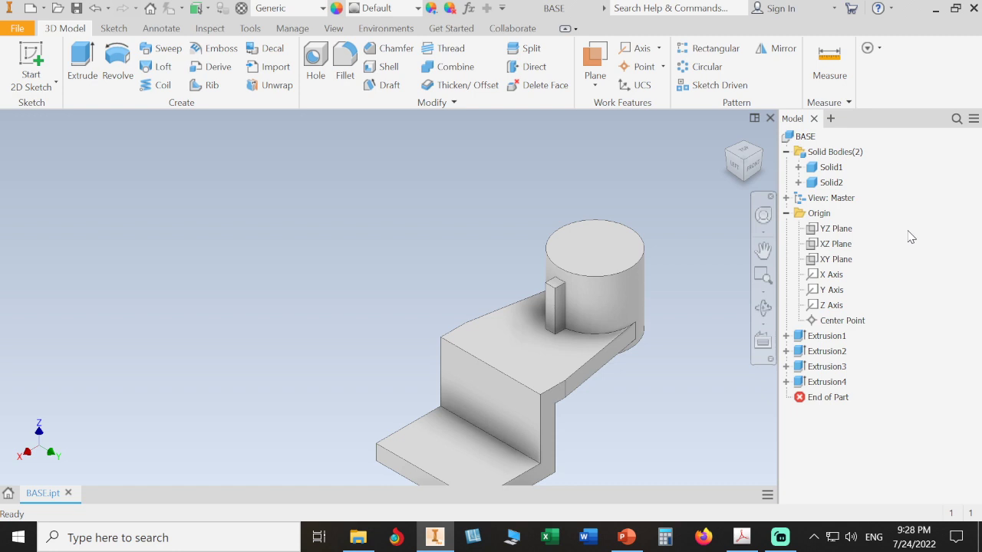
middle_click(660, 220)
middle_click(660, 220)
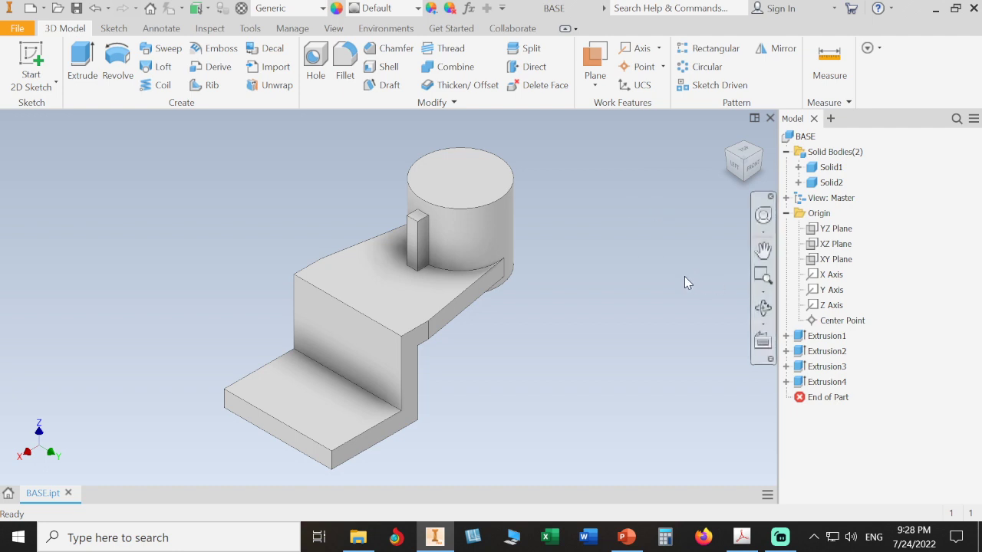
Step: Start a sketch on the XZ plane, project the small block's outer vertical edge and slice the graphics at the sketch plane
left_click(34, 55)
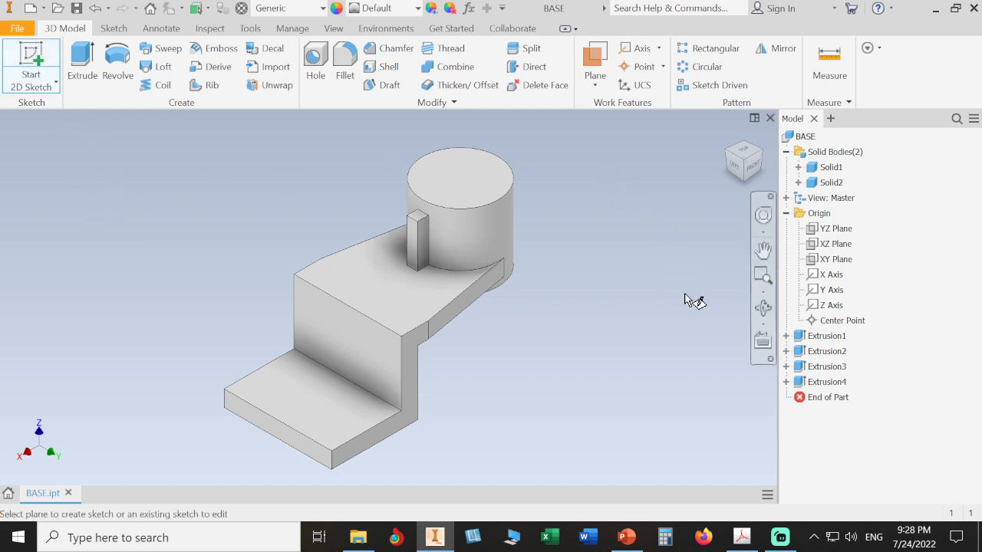
left_click(835, 246)
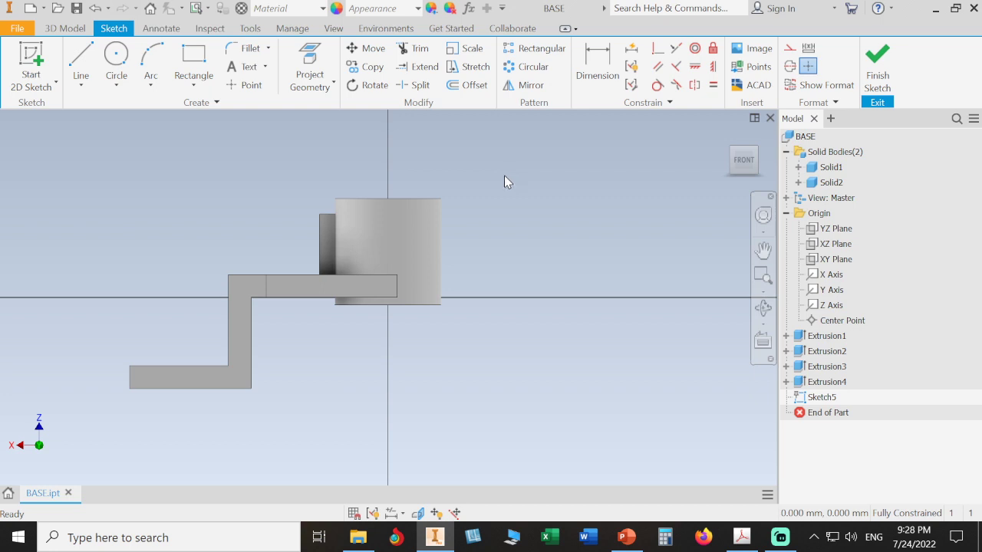
left_click(319, 61)
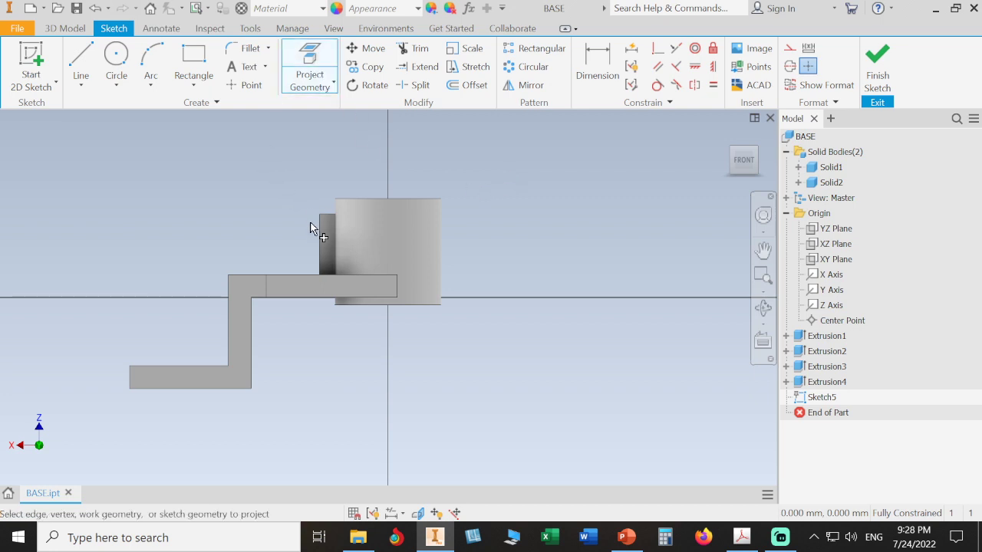
left_click(318, 238)
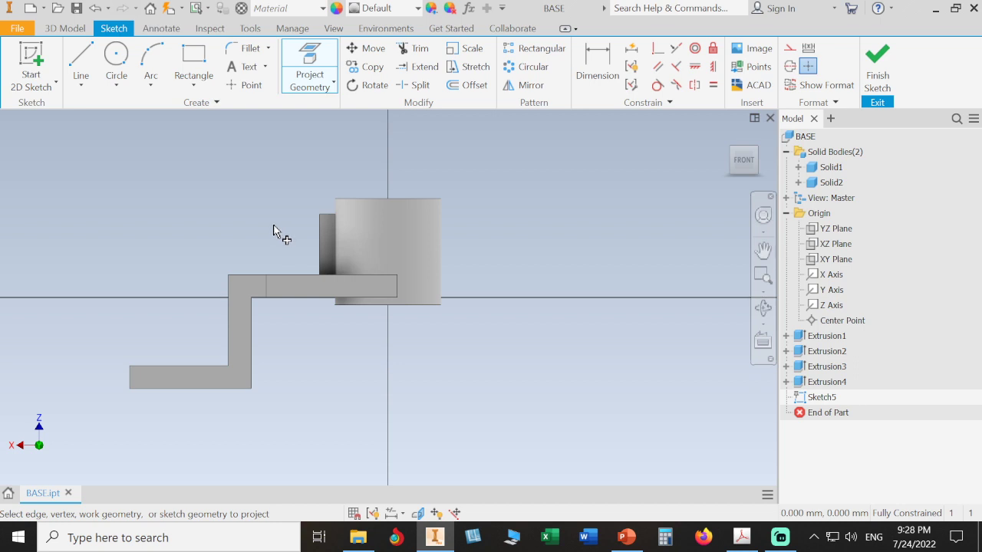
key("Escape")
key("F7")
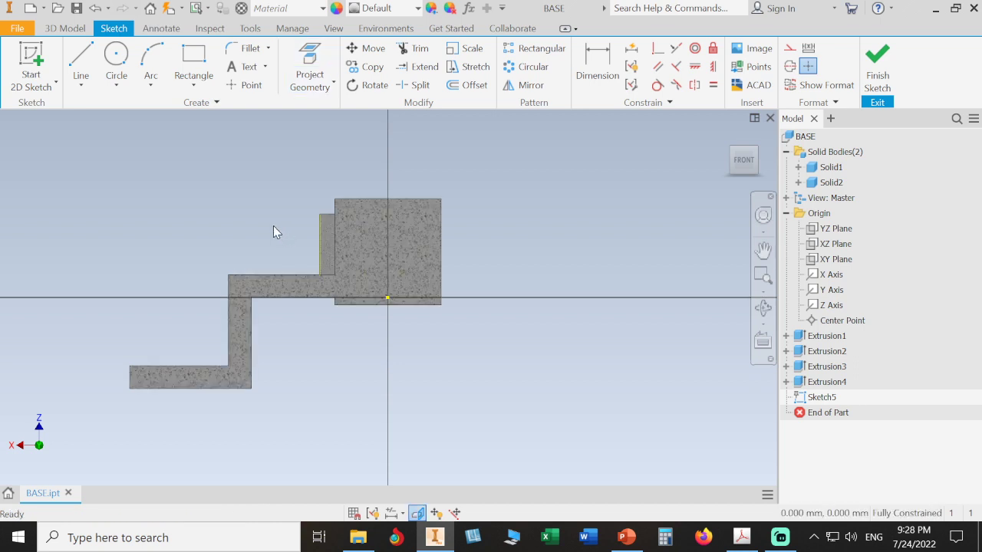
Step: Sketch a sloped rib profile from the block's upper outer corner to the plate, about 43 mm long and 14 mm high at its outer end
left_click(81, 65)
scroll(290, 193, "up", 3)
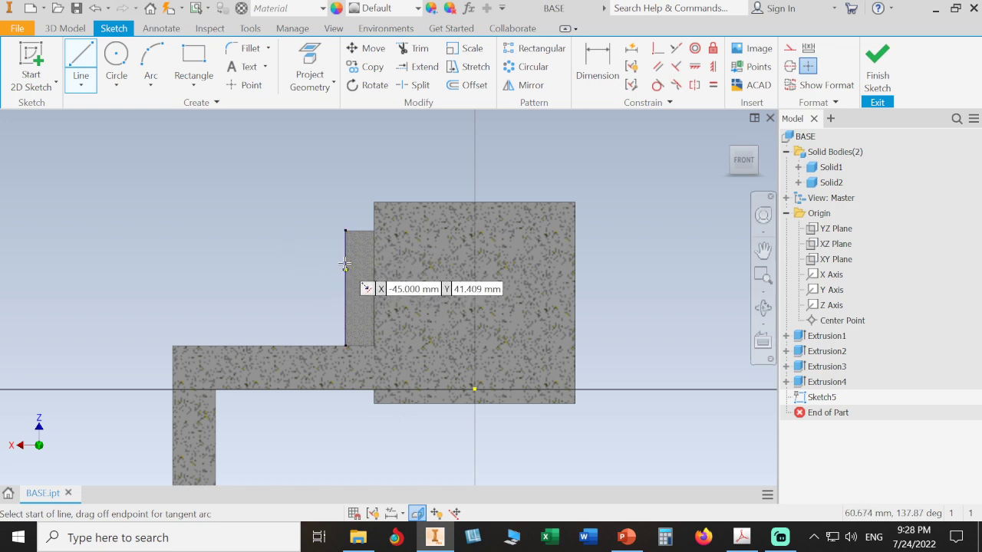
left_click(345, 230)
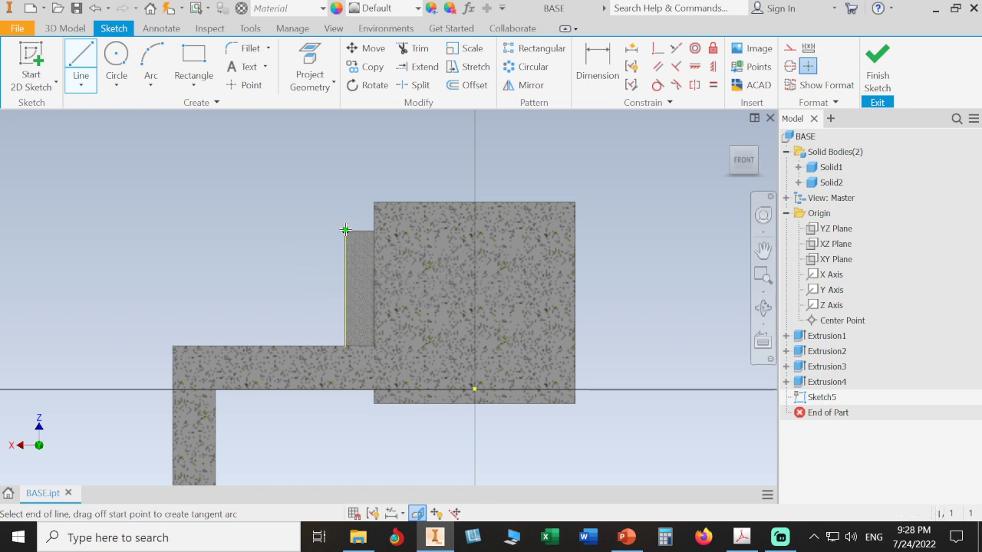
left_click(221, 306)
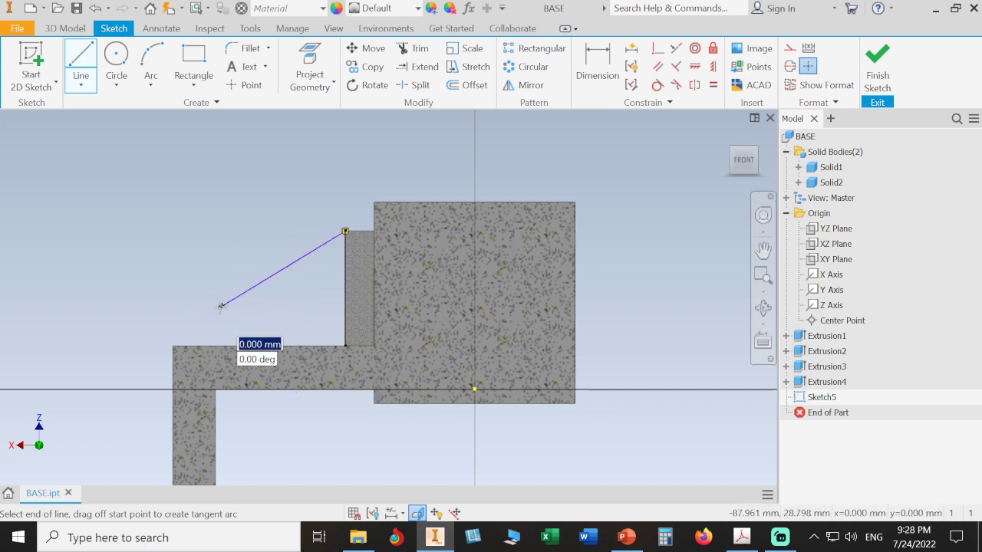
left_click(221, 346)
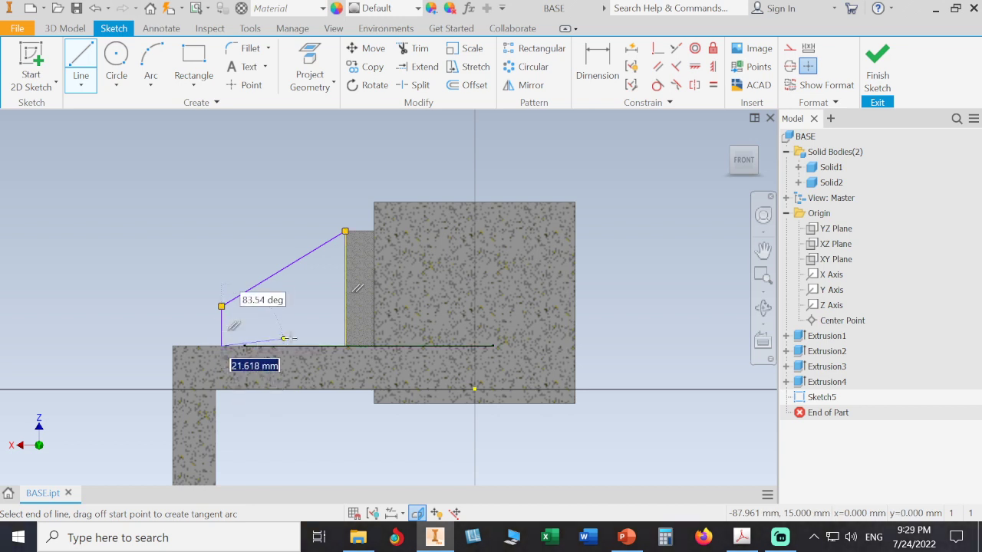
left_click(345, 346)
right_click(350, 345)
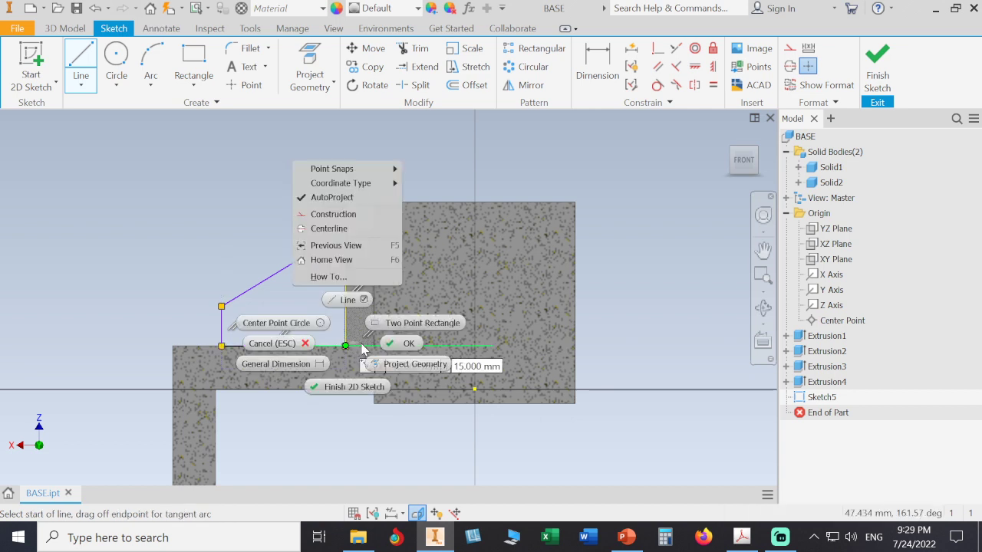
left_click(391, 344)
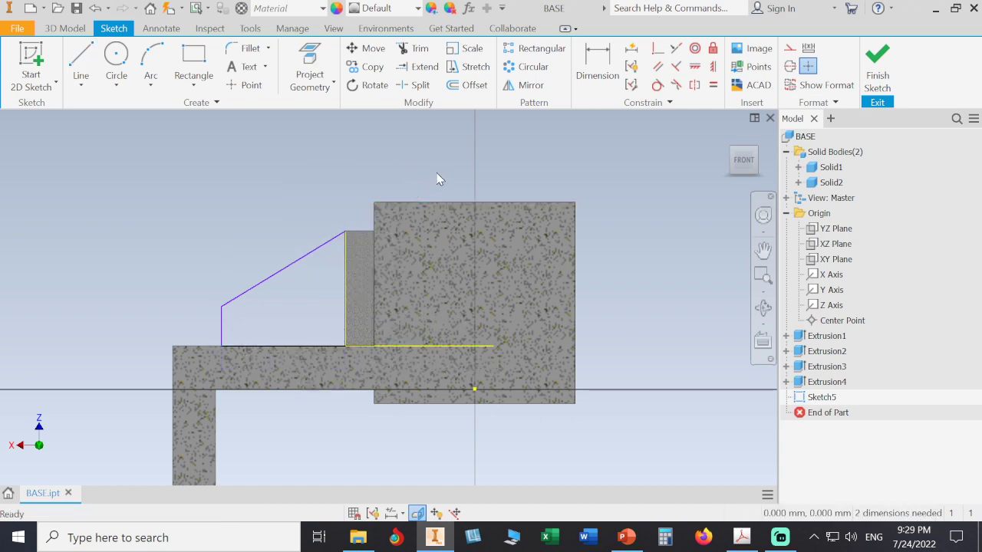
Step: Dimension the rib profile's short outer vertical line as 10 mm
left_click(603, 66)
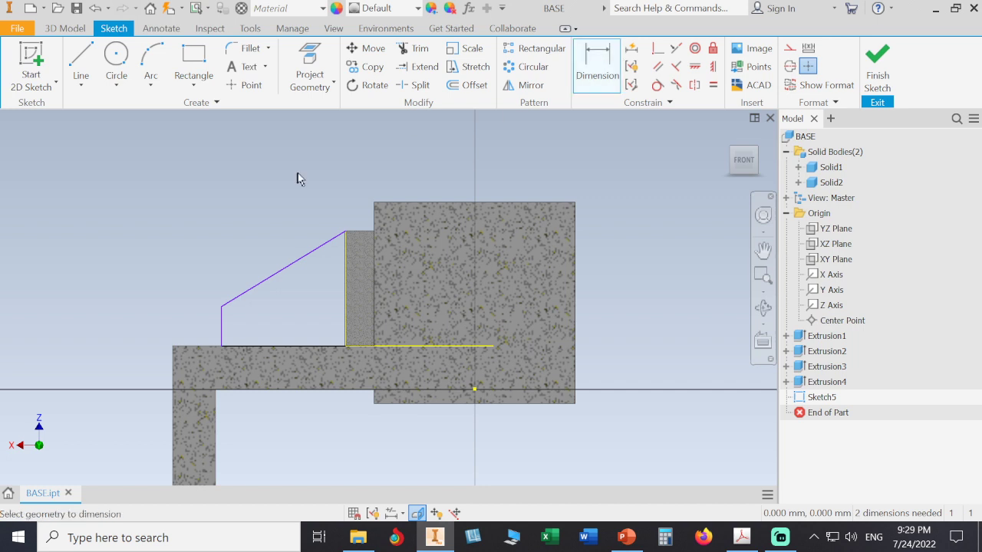
left_click(222, 329)
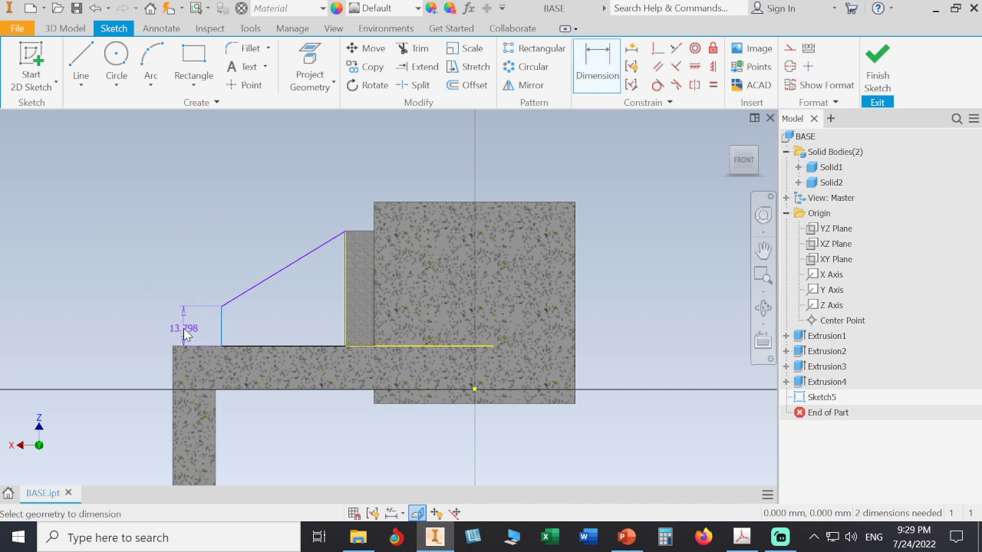
left_click(182, 332)
type("10")
key("Return")
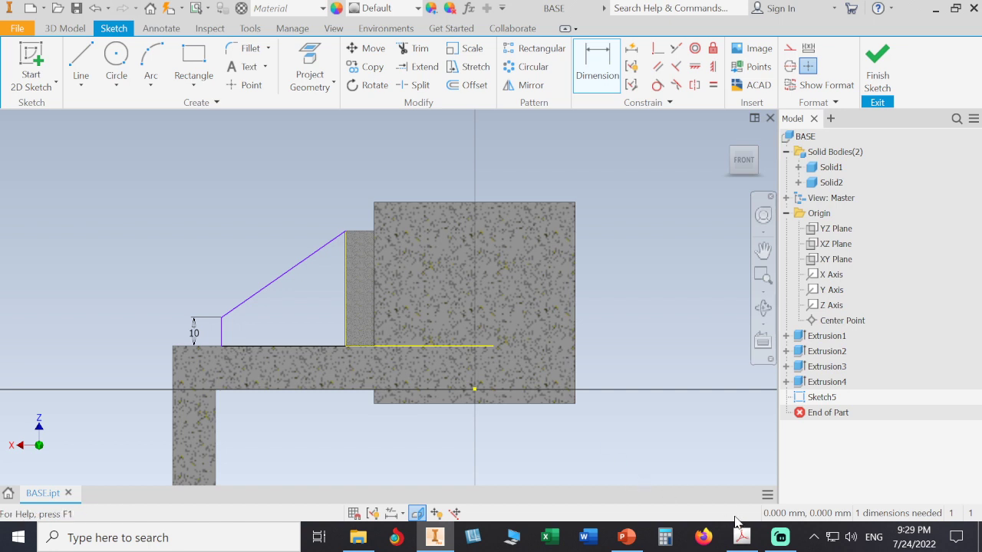
Step: Dimension the horizontal distance between the rib profile's outer line and the block's edge as 40 mm, and finish the sketch
left_click(742, 541)
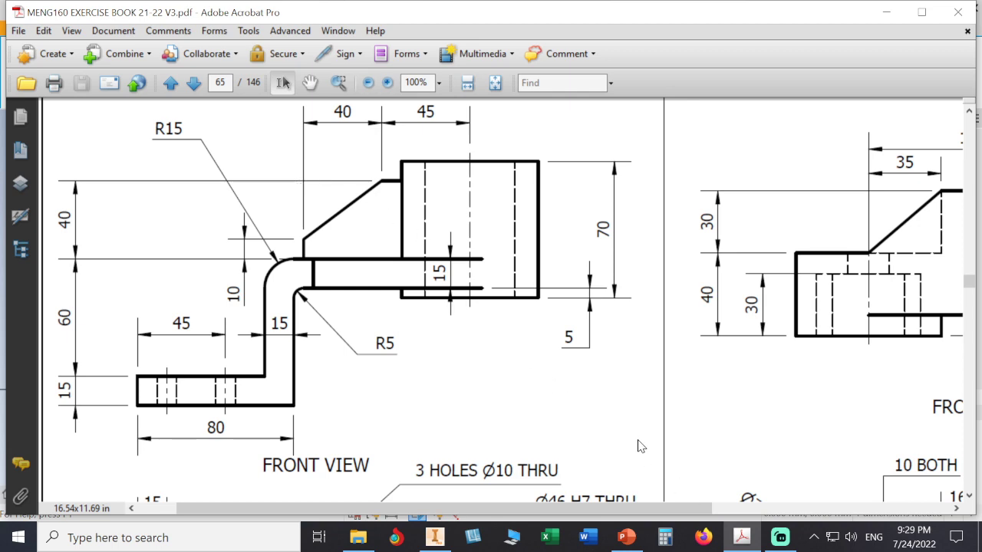
left_click(435, 537)
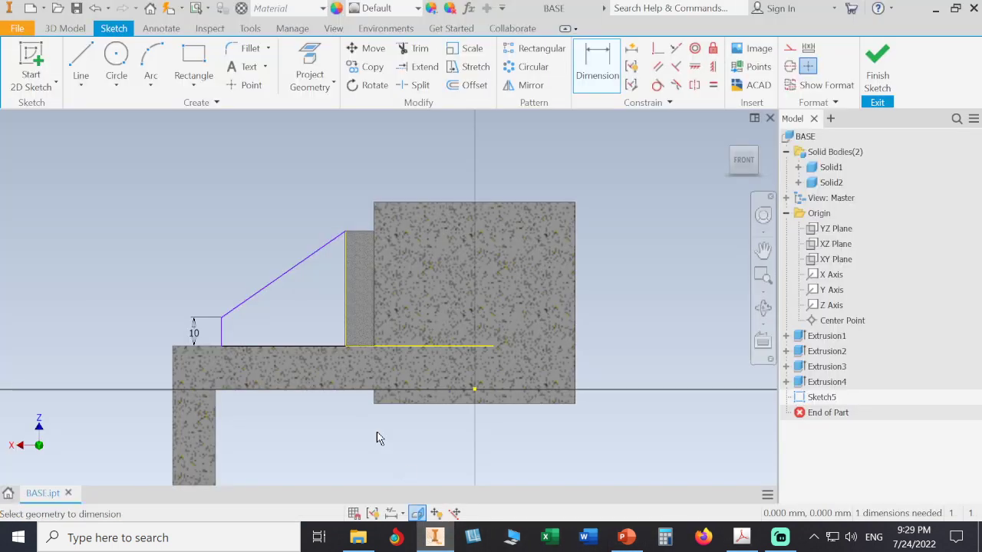
left_click(347, 300)
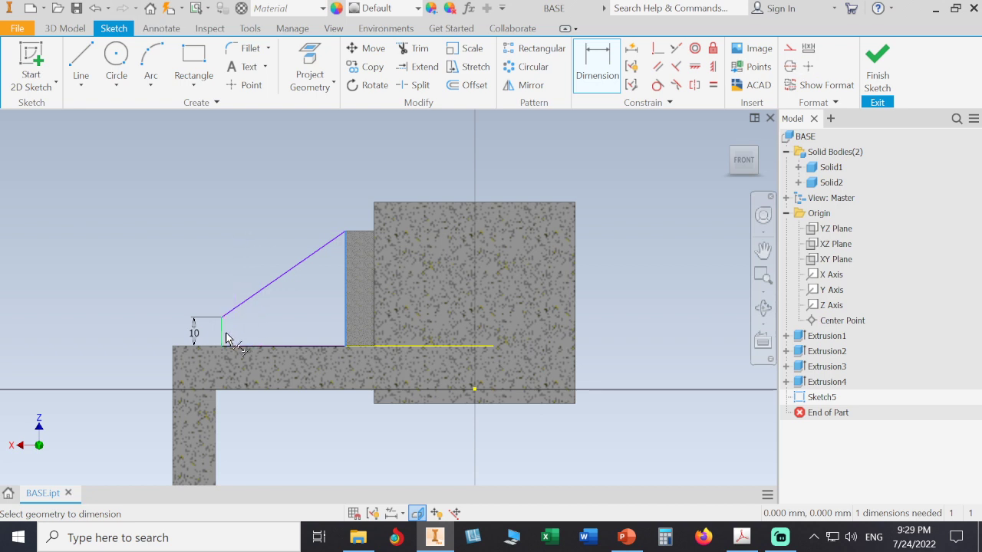
left_click(222, 331)
left_click(269, 197)
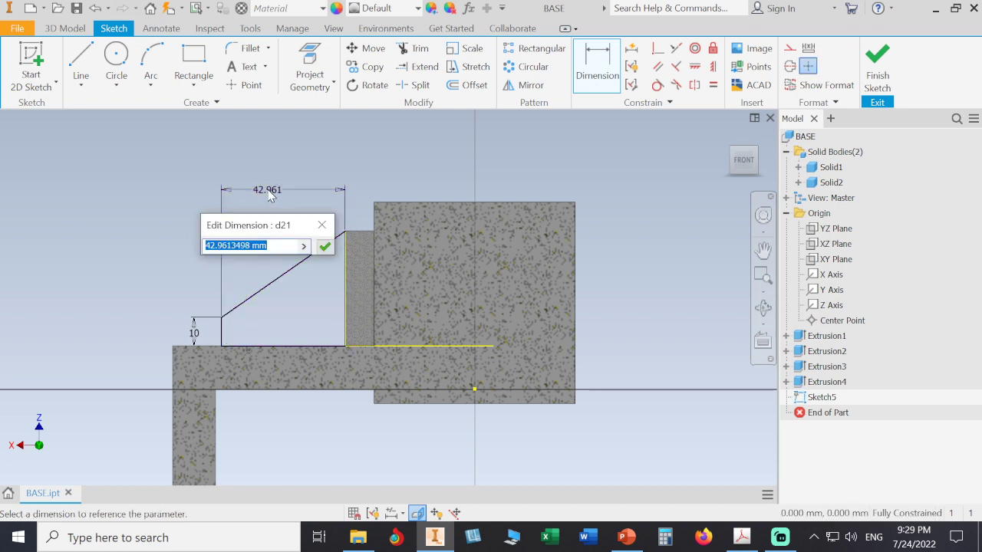
type("40")
key("Return")
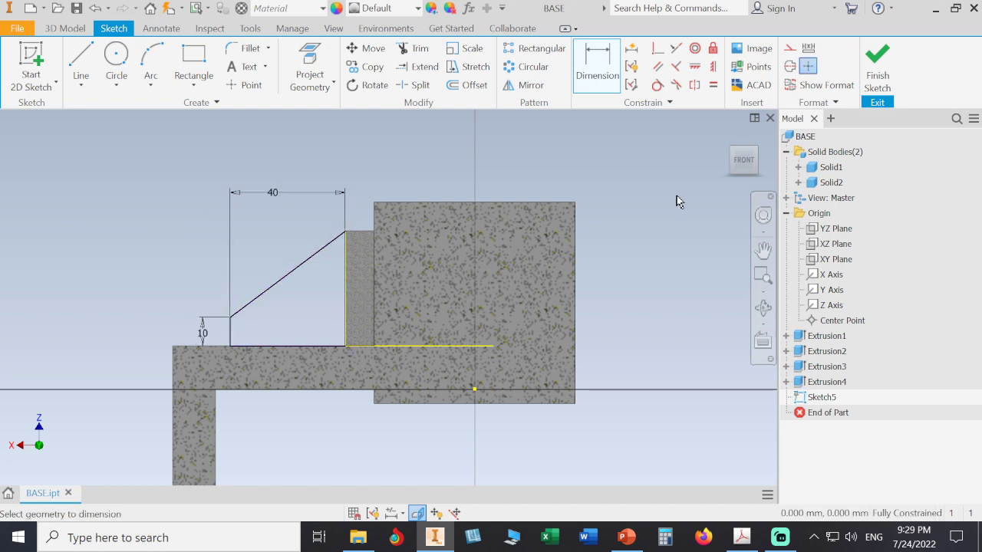
left_click(877, 71)
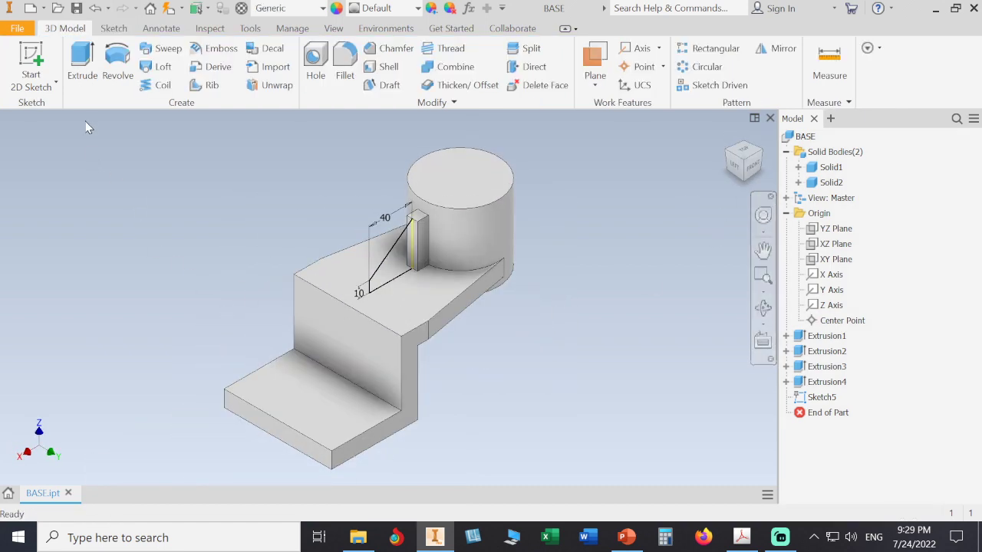
Step: Extrude the sloped rib profile 10 mm symmetrically about the sketch plane as a new solid
left_click(82, 69)
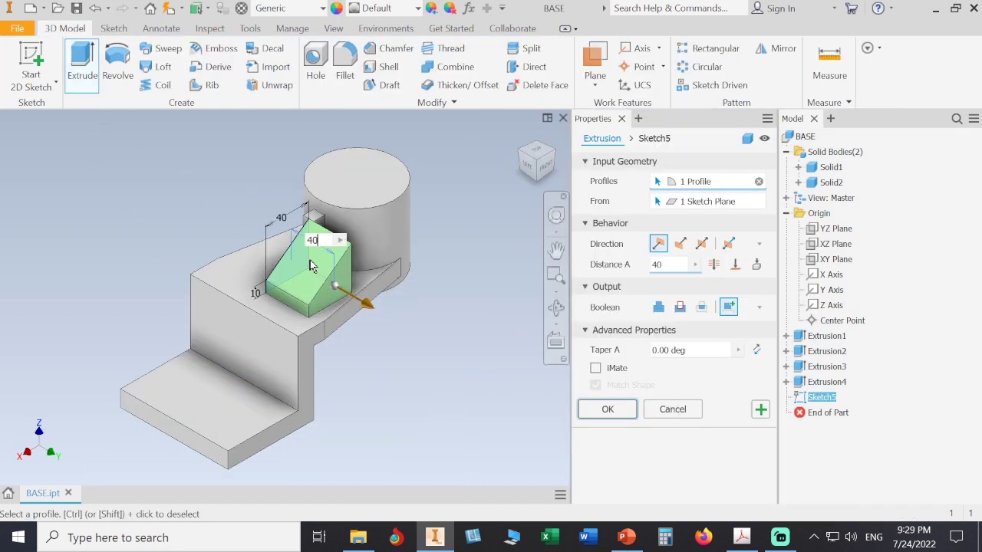
left_click(701, 244)
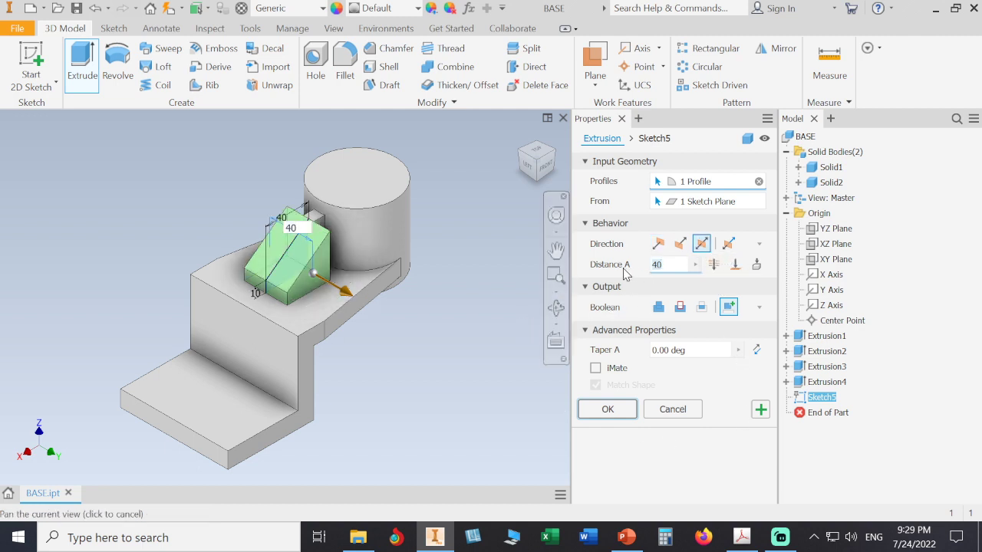
type("10")
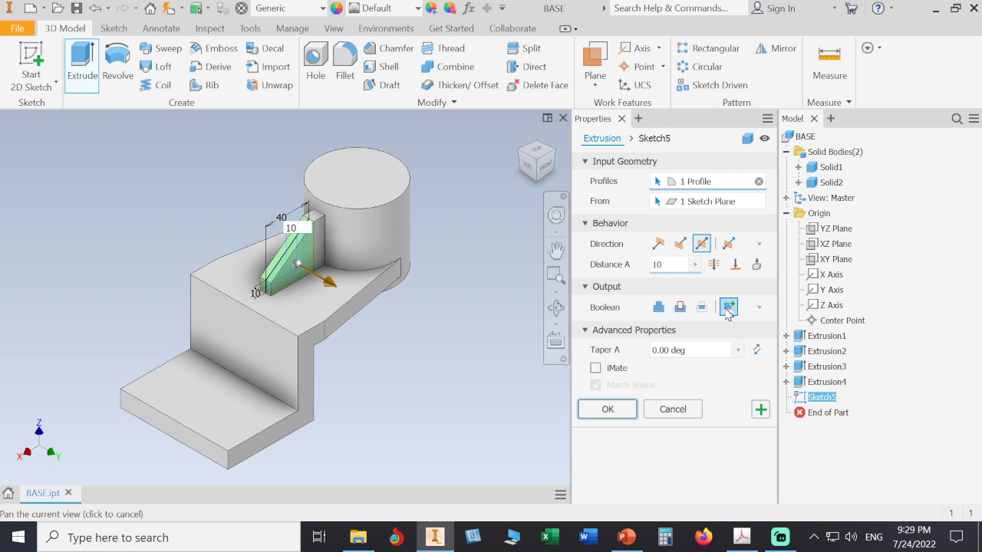
left_click(607, 409)
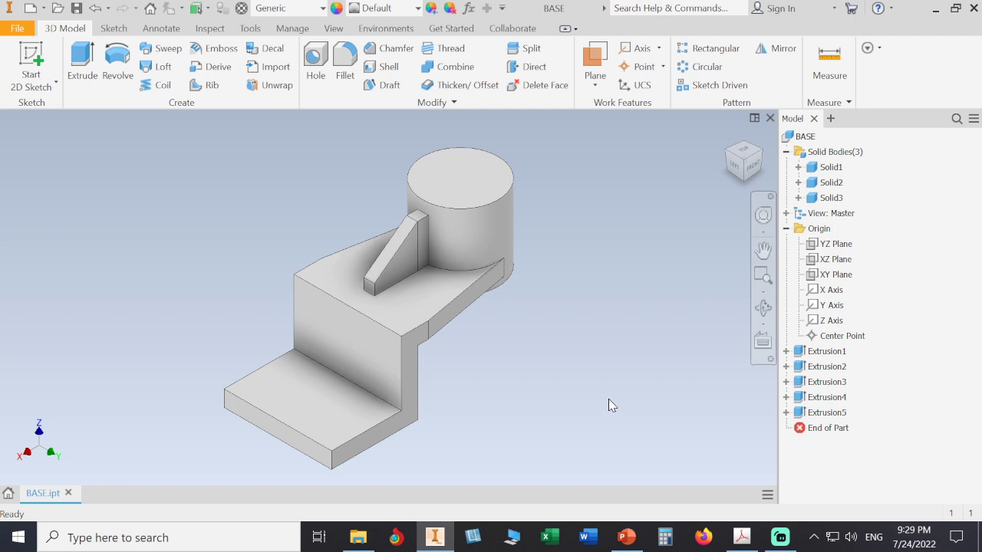
Step: Combine the small block and the sloped rib into one solid with a Join operation, and save the part
left_click(832, 167)
left_click(894, 202)
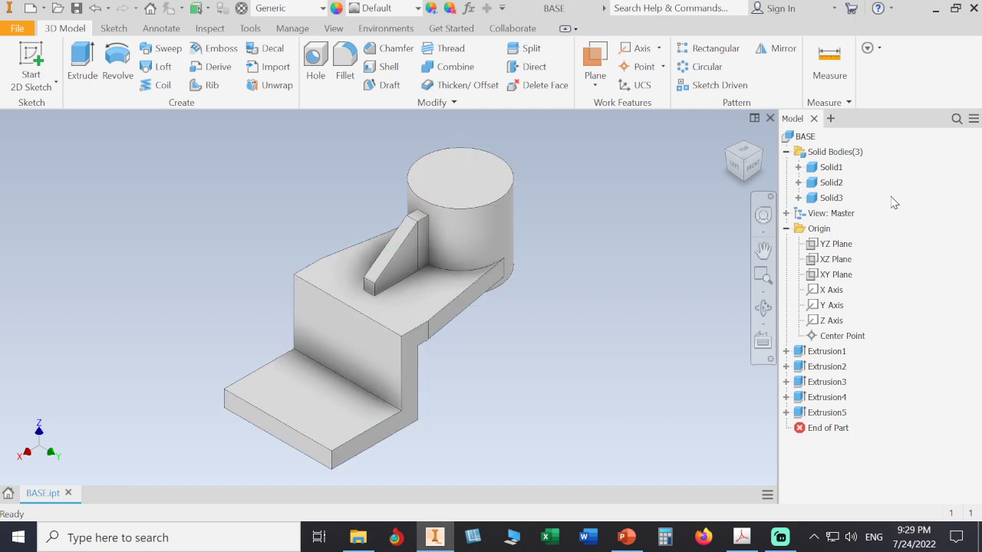
left_click(830, 198)
left_click(831, 183)
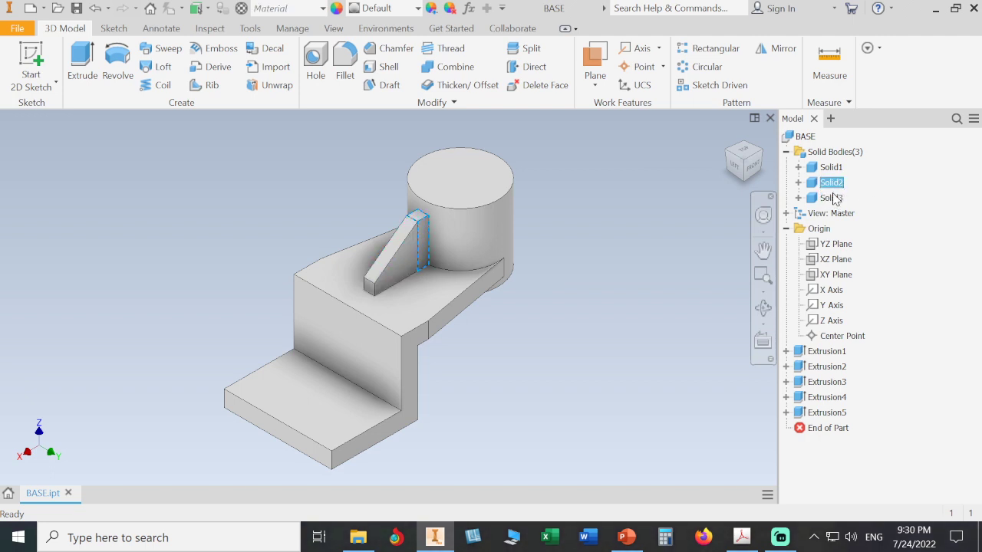
left_click(830, 198)
left_click(867, 198)
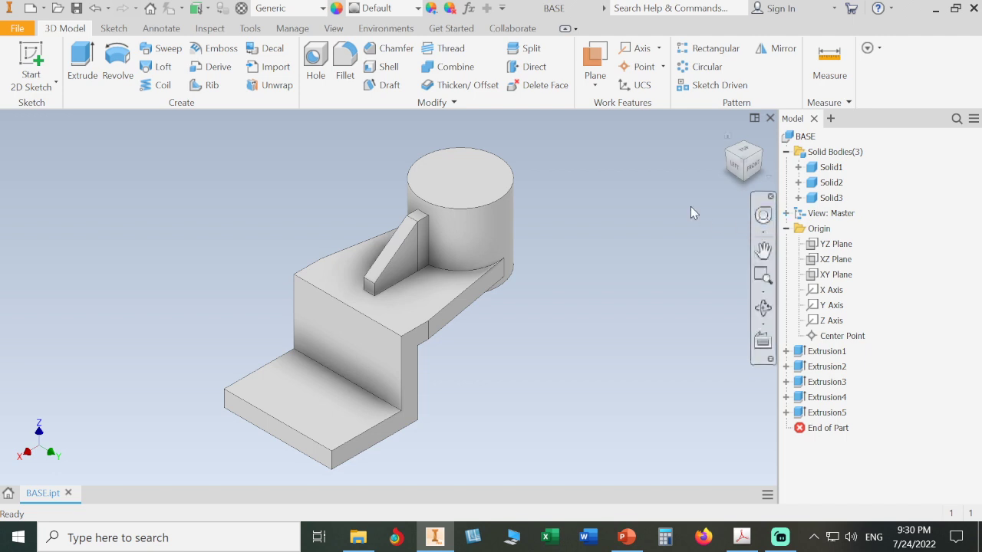
left_click(452, 67)
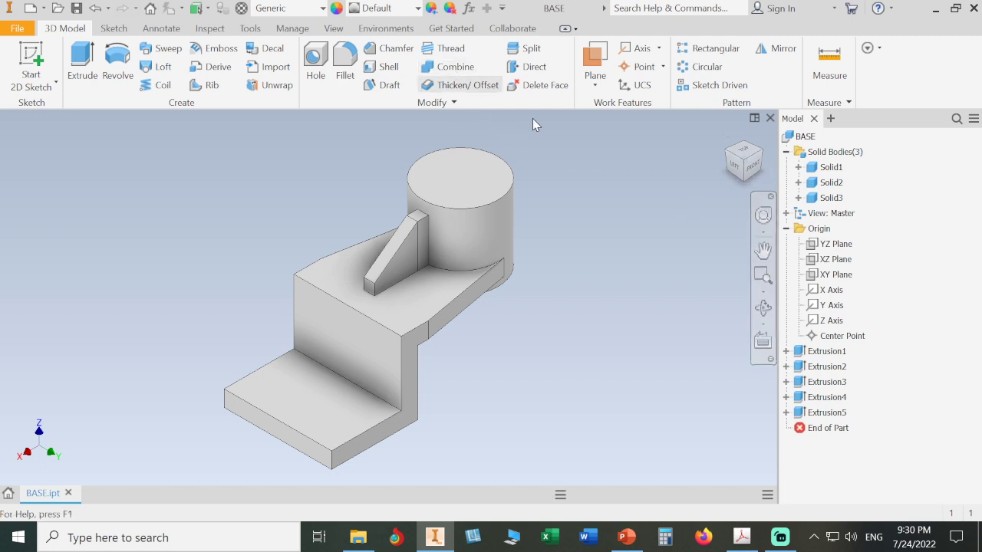
left_click_drag(690, 123, 622, 148)
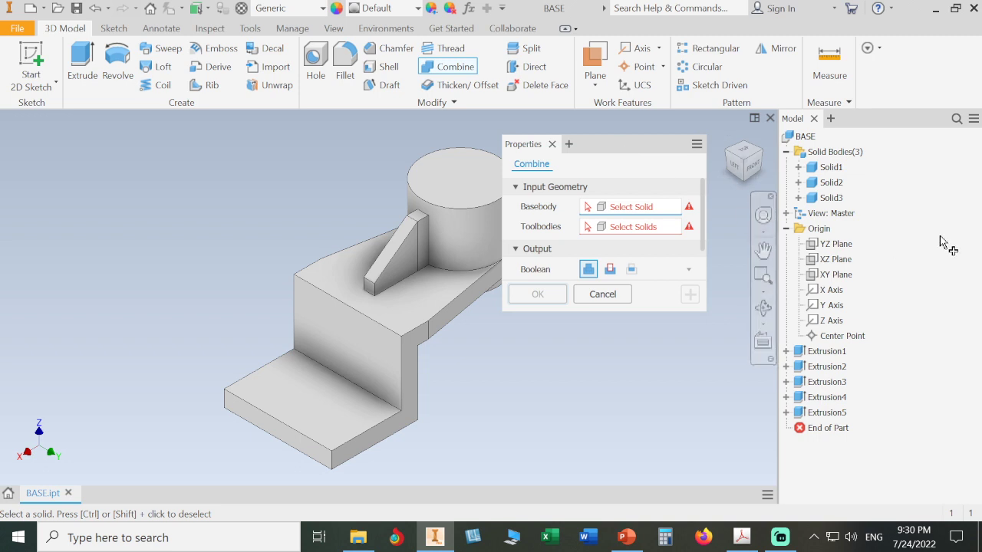
left_click(836, 184)
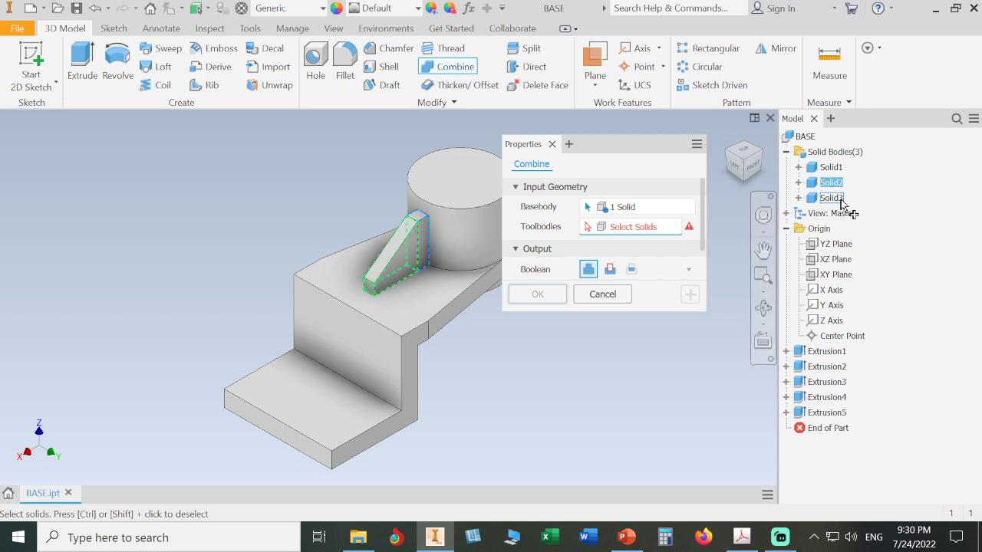
left_click(839, 198)
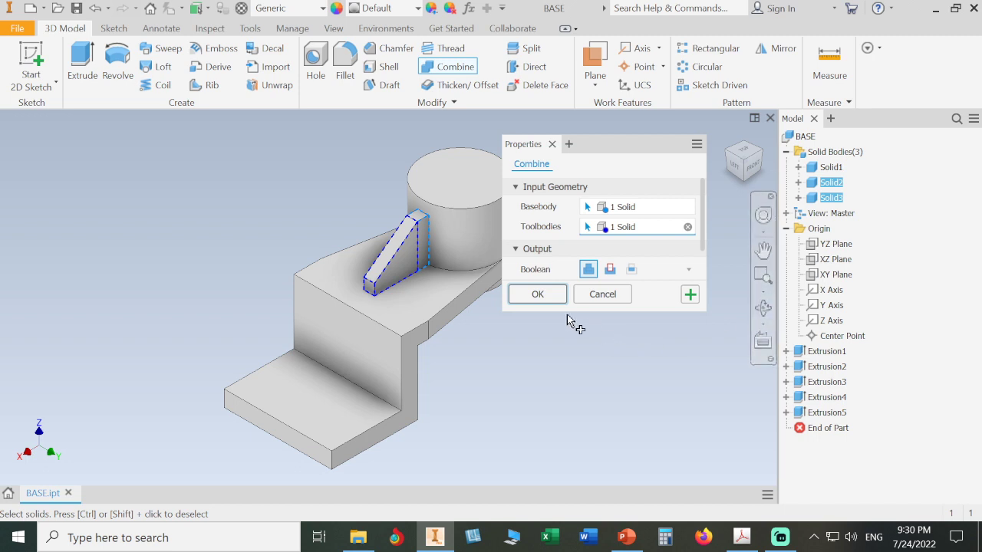
left_click(537, 294)
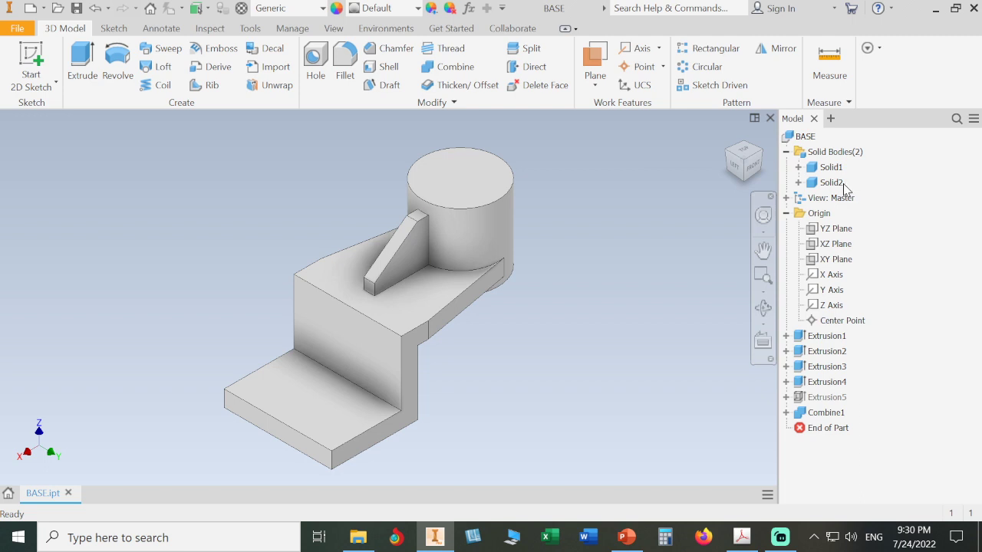
left_click(77, 8)
Step: Check the fillet radii on the exercise book's PDF drawing in Adobe Acrobat, and fillet the bracket's upper outer bend edge with 15 mm in Inventor
left_click(343, 77)
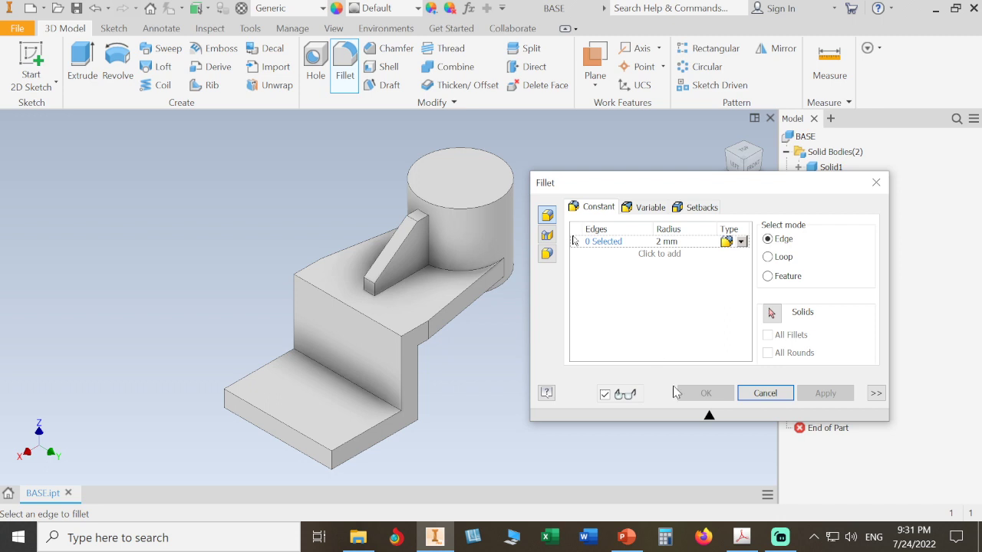
left_click(742, 536)
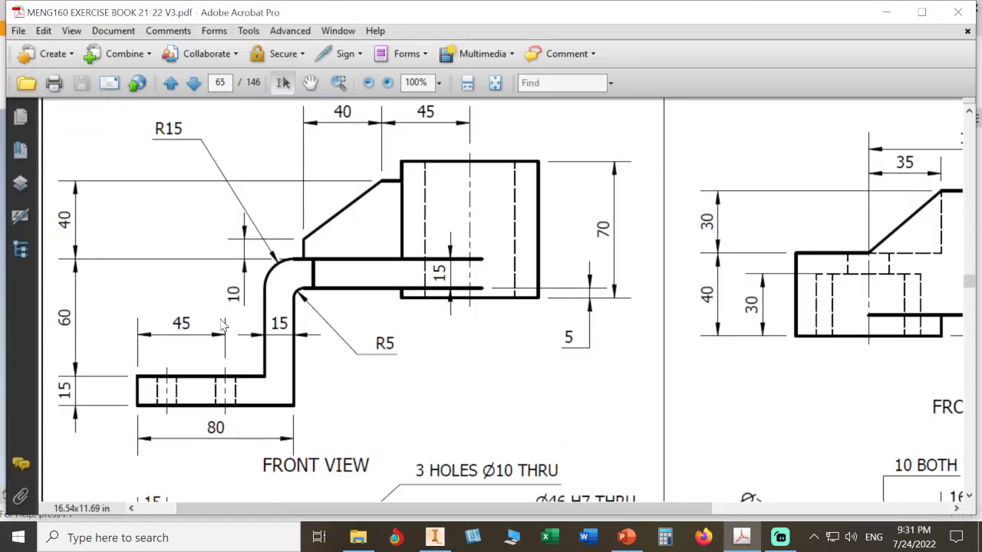
scroll(390, 368, "down", 2)
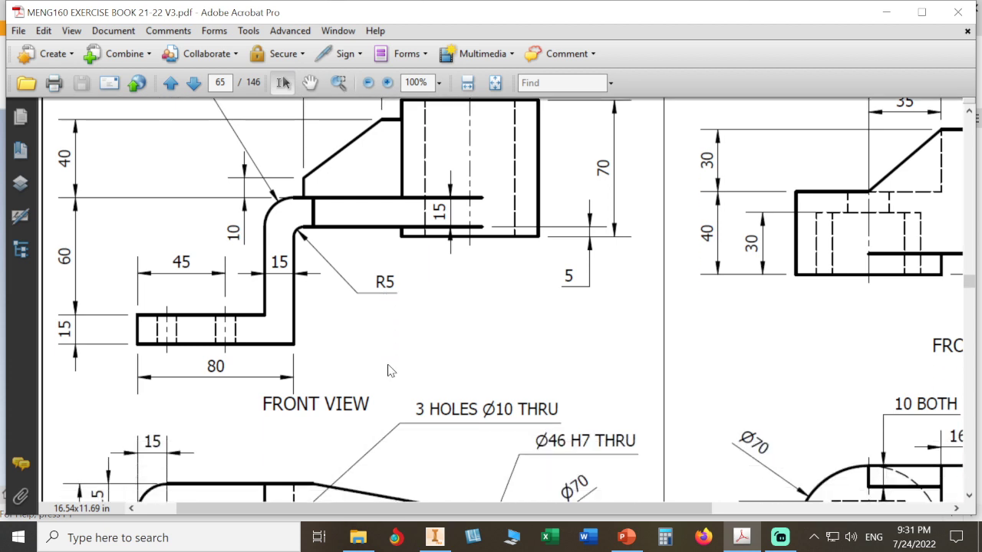
scroll(390, 370, "down", 5)
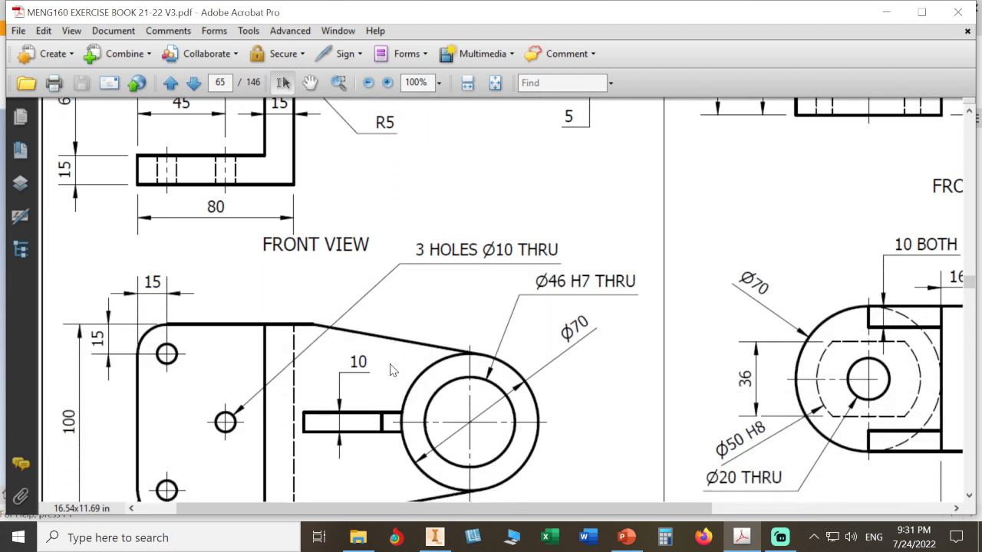
scroll(390, 370, "down", 1)
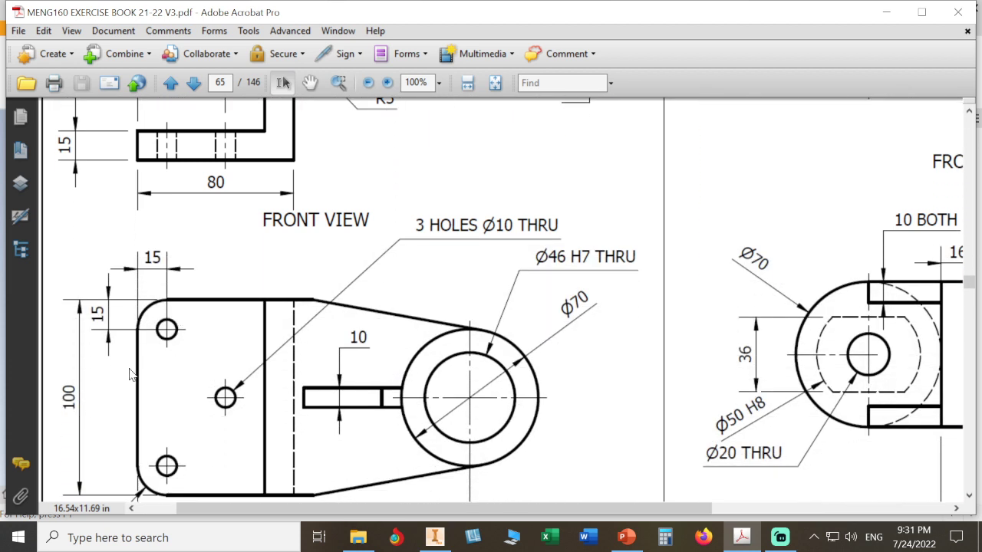
scroll(161, 418, "down", 1)
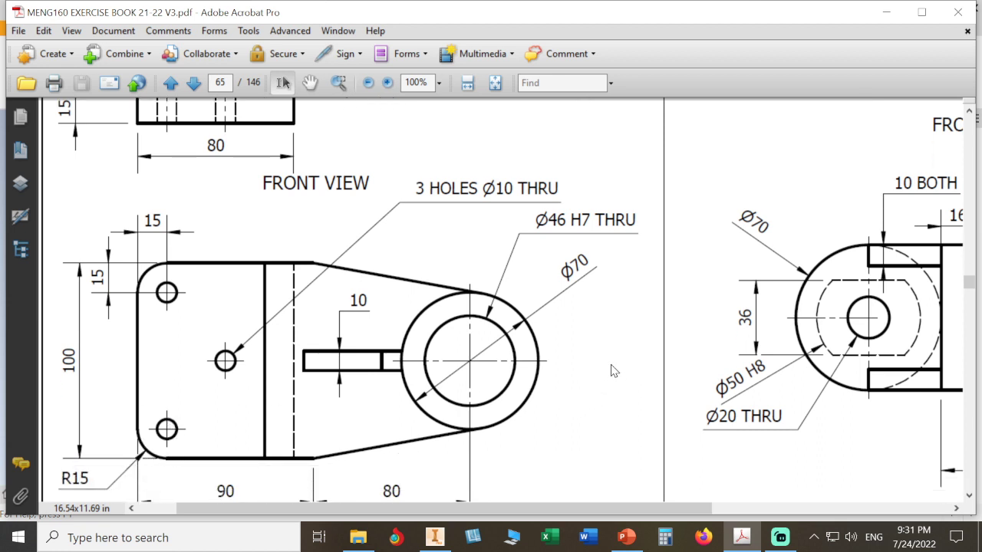
left_click(432, 541)
left_click(665, 241)
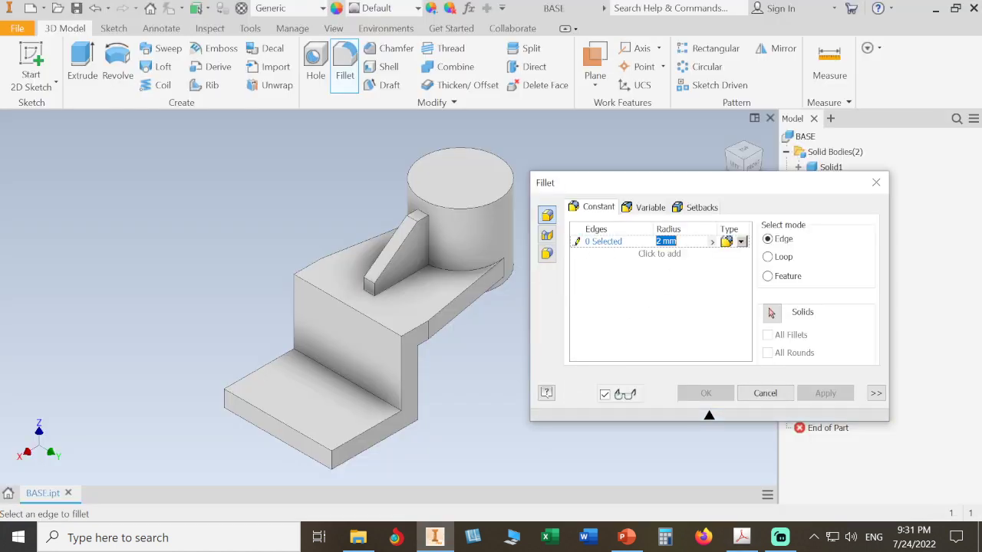
type("15")
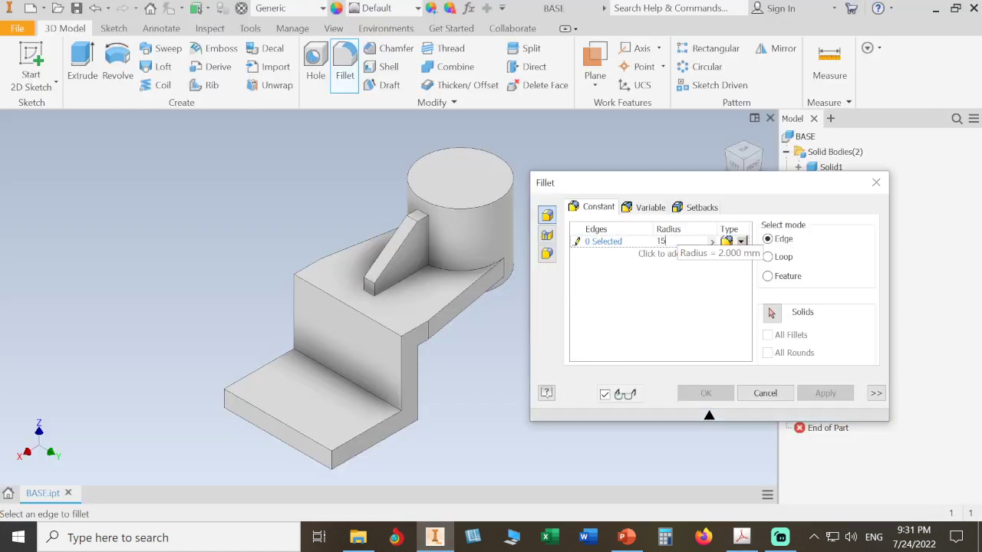
left_click(605, 242)
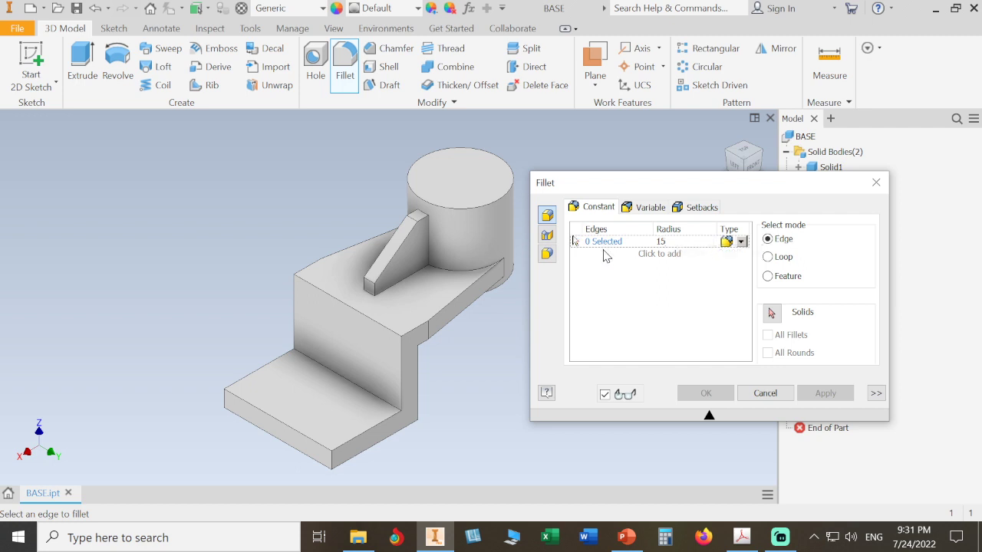
left_click(391, 331)
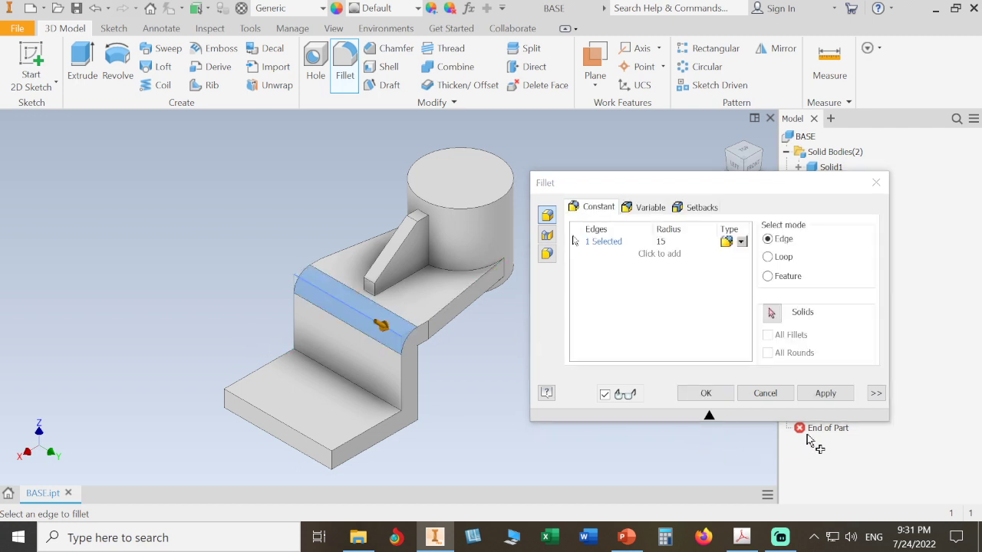
left_click(824, 394)
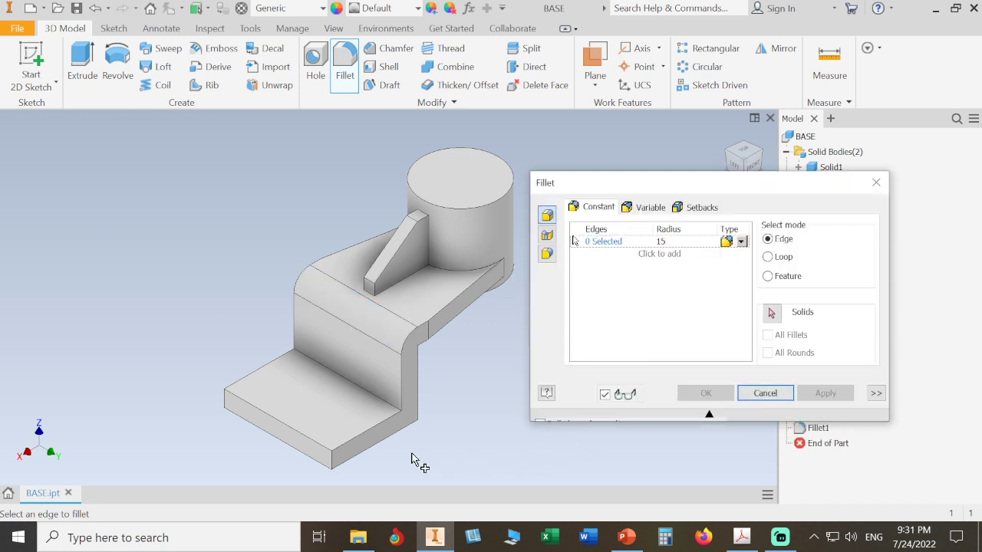
Step: Fillet the two vertical outer corner edges of the lower plate with a 15 mm radius
left_click(340, 470)
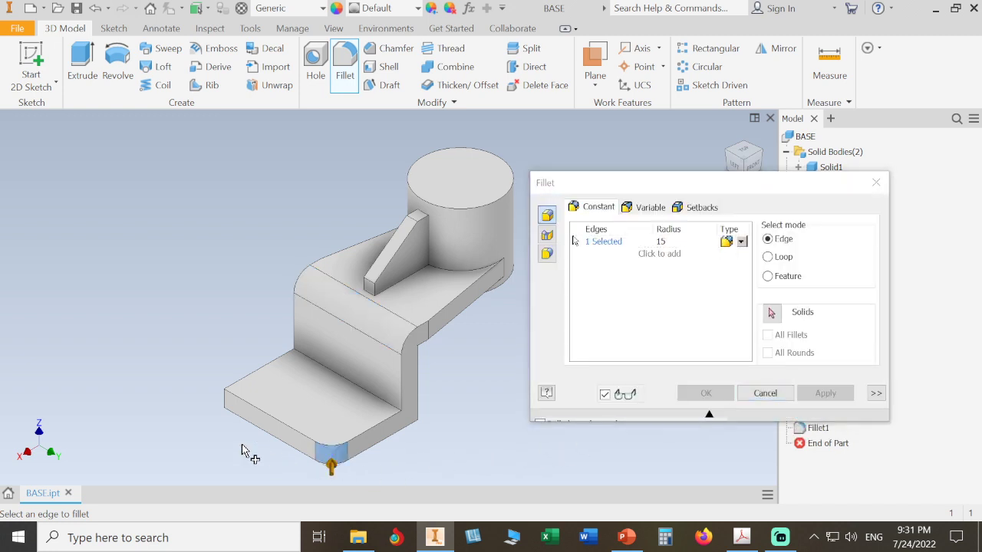
left_click(228, 406)
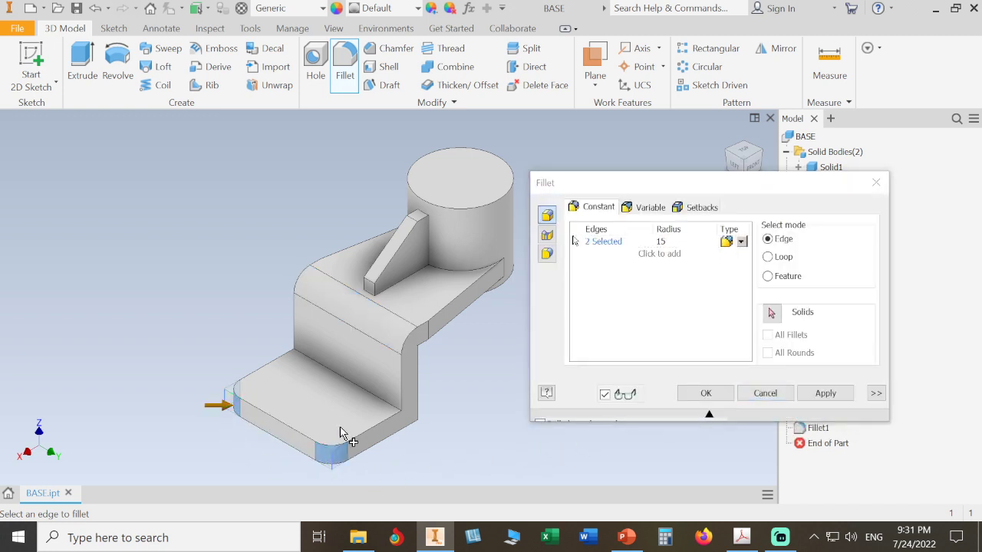
left_click(826, 394)
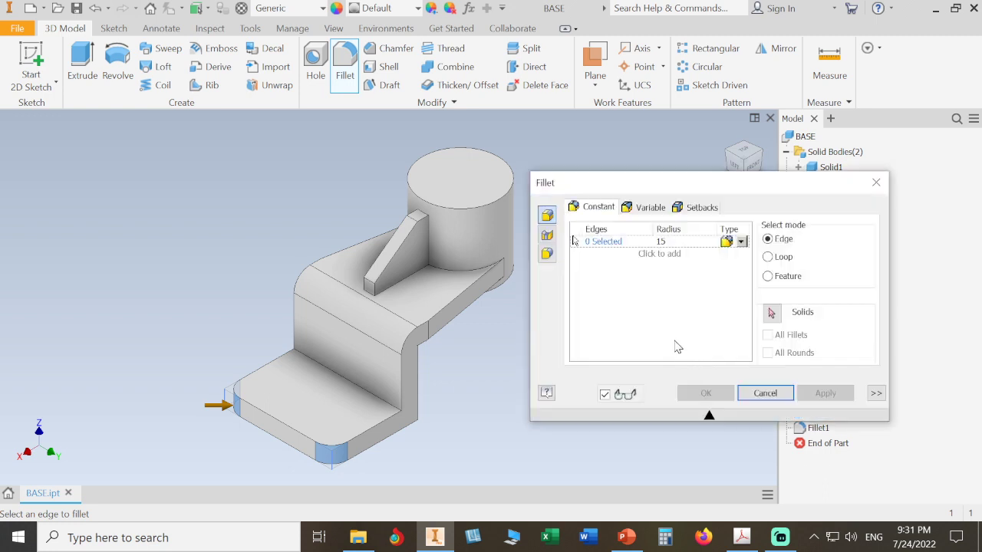
Step: Fillet the inner bend edge under the upper plate with a 5 mm radius, and return to the home view
left_click(661, 240)
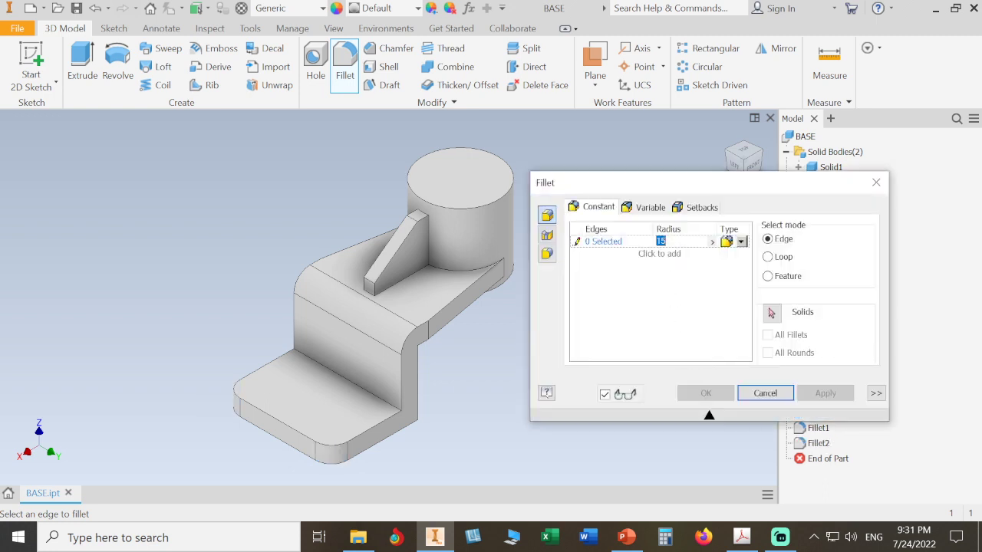
left_click(666, 256)
left_click(663, 253)
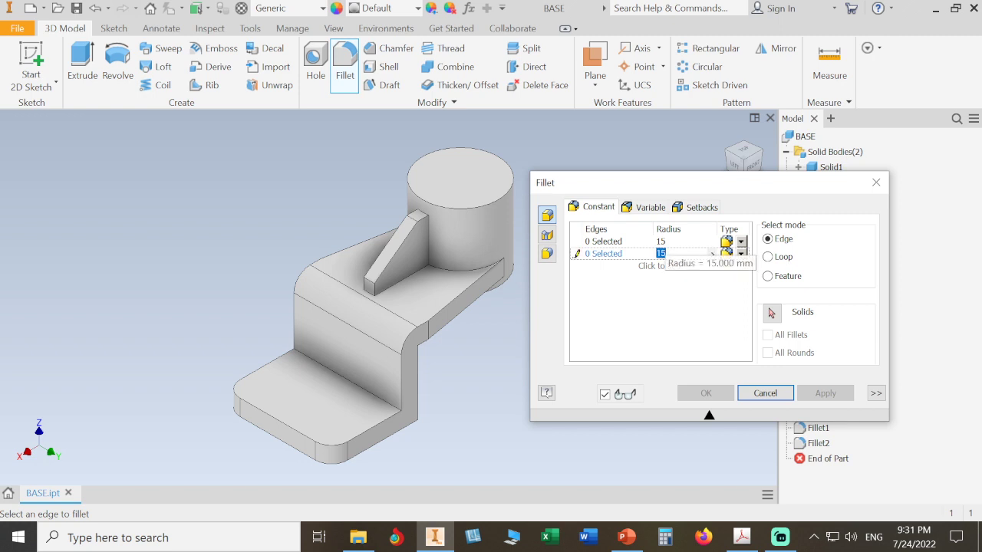
type("5")
left_click(609, 257)
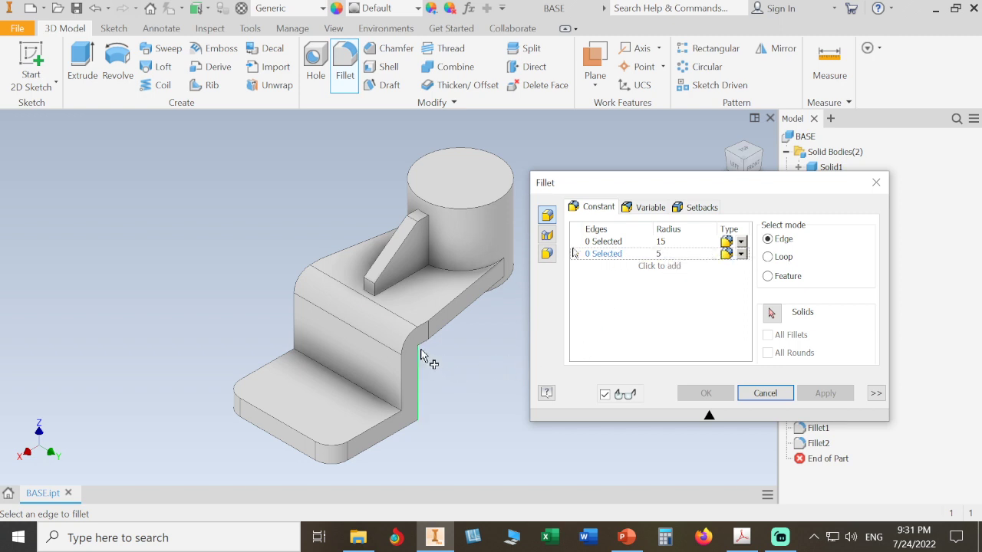
scroll(416, 347, "down", 4)
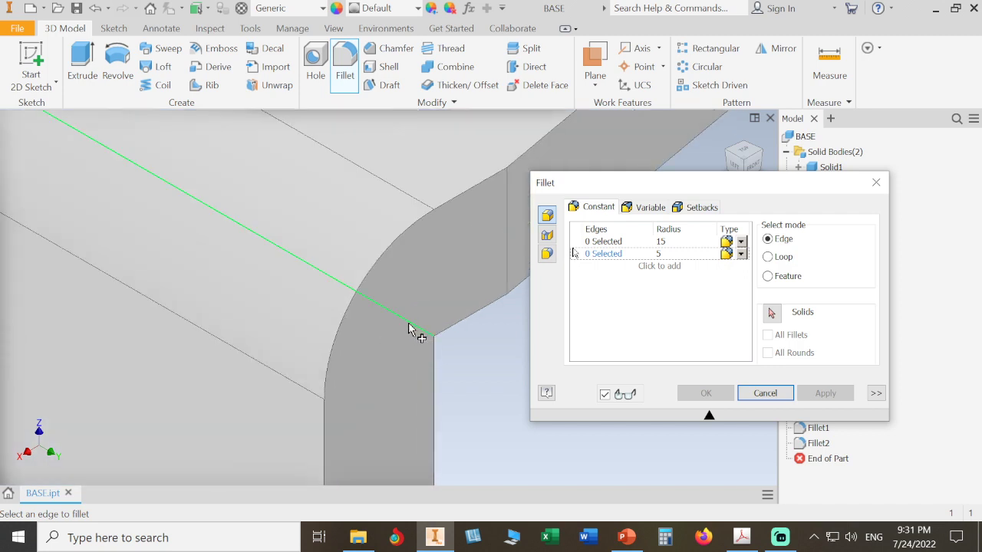
scroll(477, 371, "up", 5)
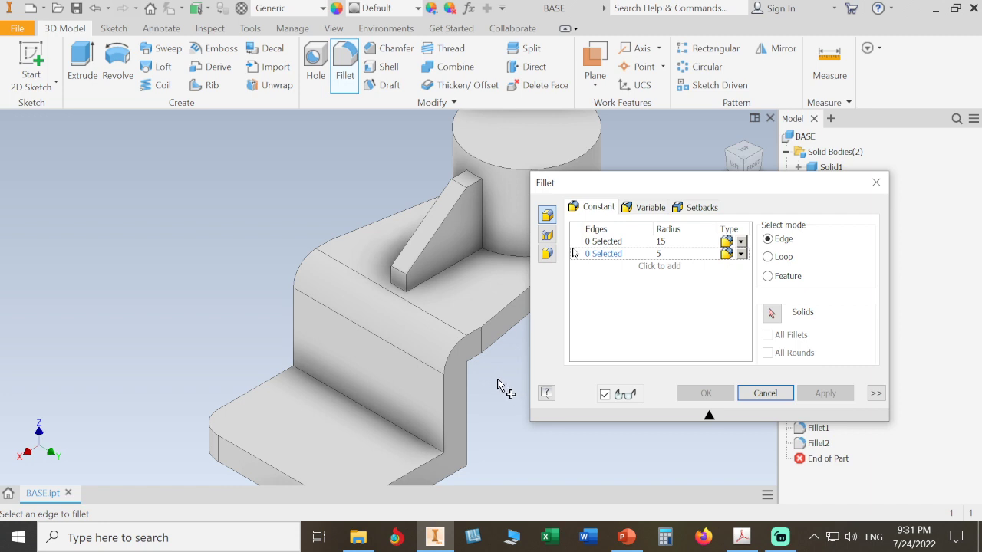
key("F4")
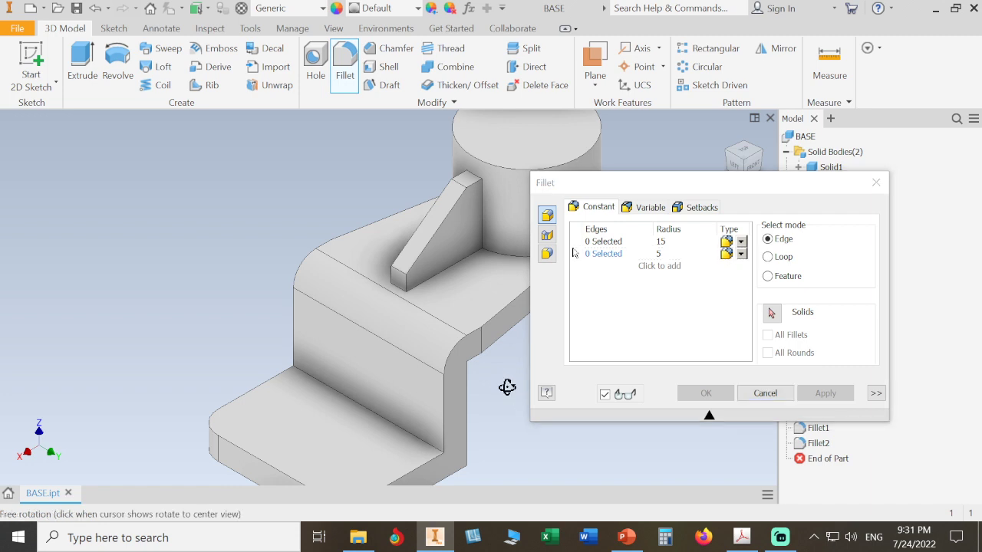
left_click_drag(507, 387, 408, 358)
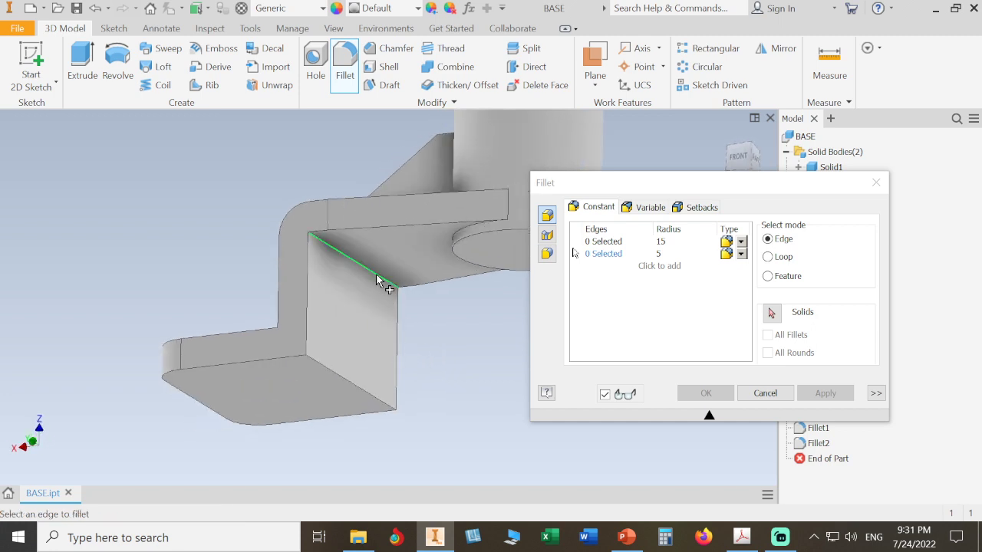
left_click(378, 280)
left_click(692, 393)
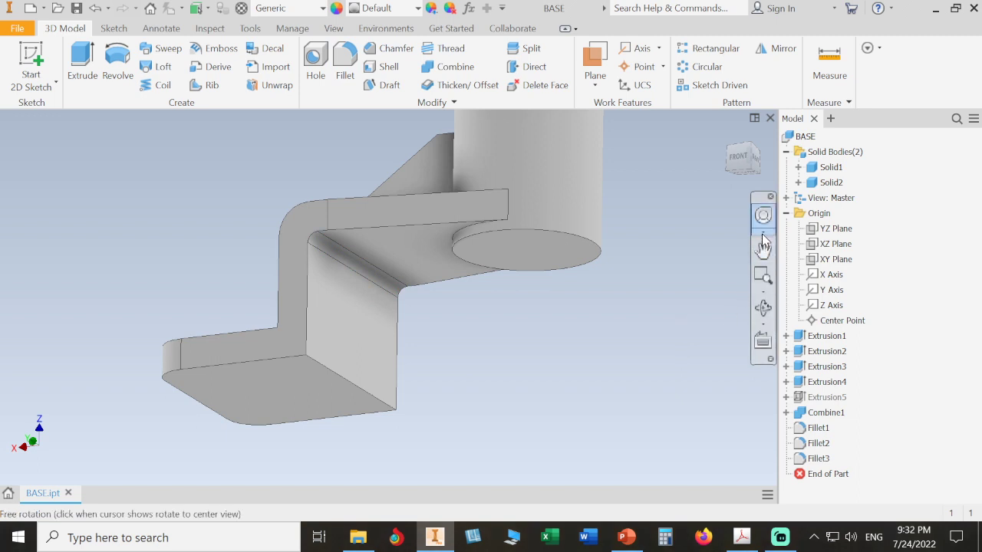
left_click(728, 138)
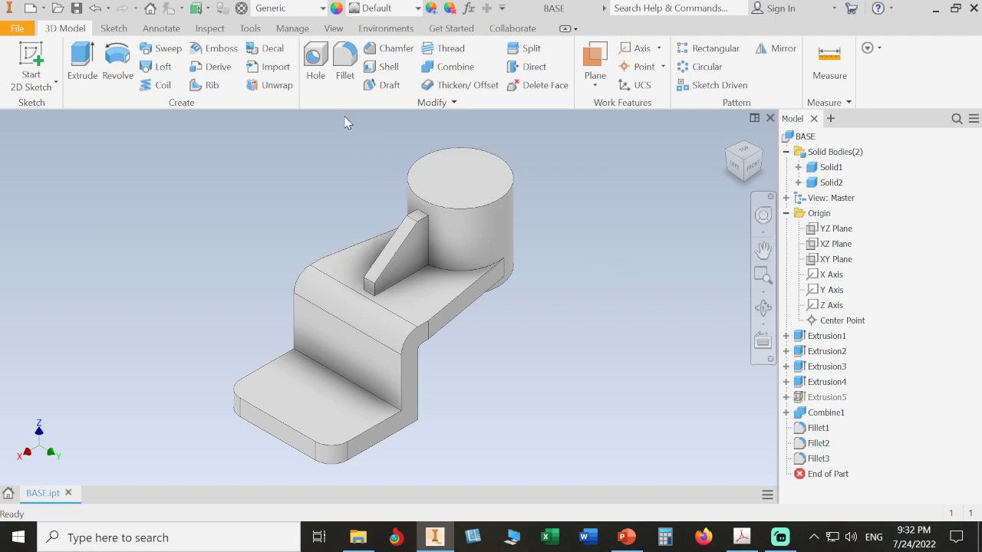
Step: Check the hole diameters and positions on the exercise book's PDF drawing in Adobe Acrobat, and return to Inventor
left_click(325, 70)
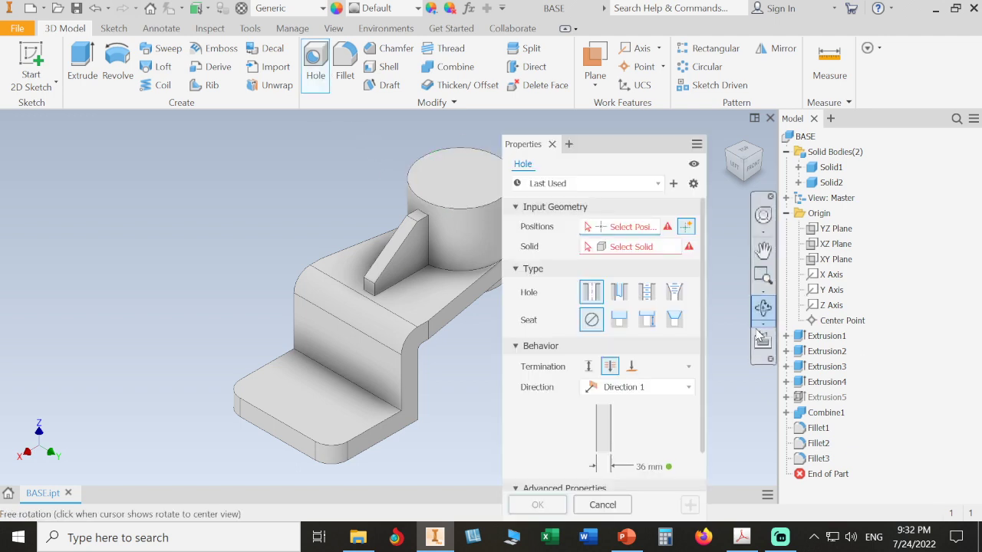
left_click(743, 539)
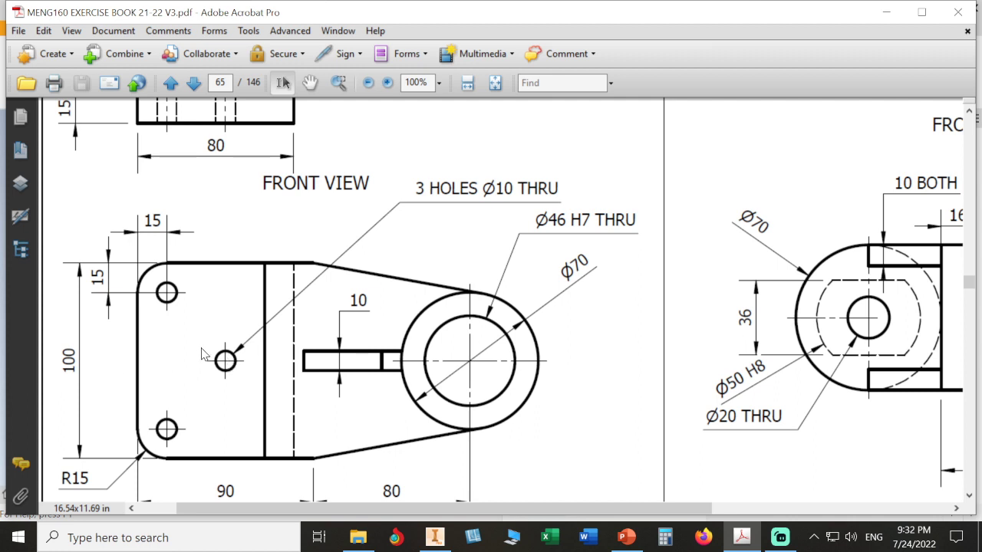
scroll(208, 339, "up", 3)
scroll(208, 340, "up", 1)
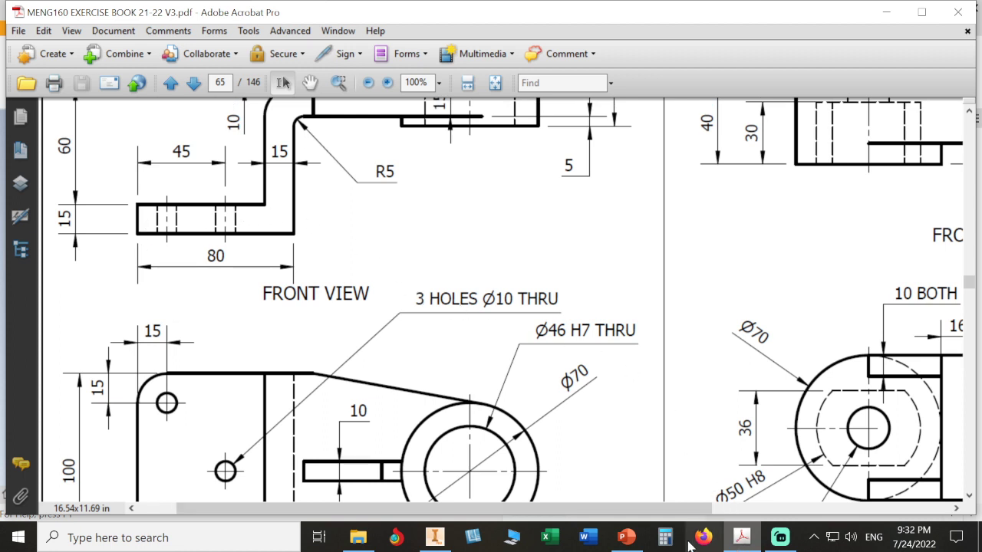
left_click(433, 538)
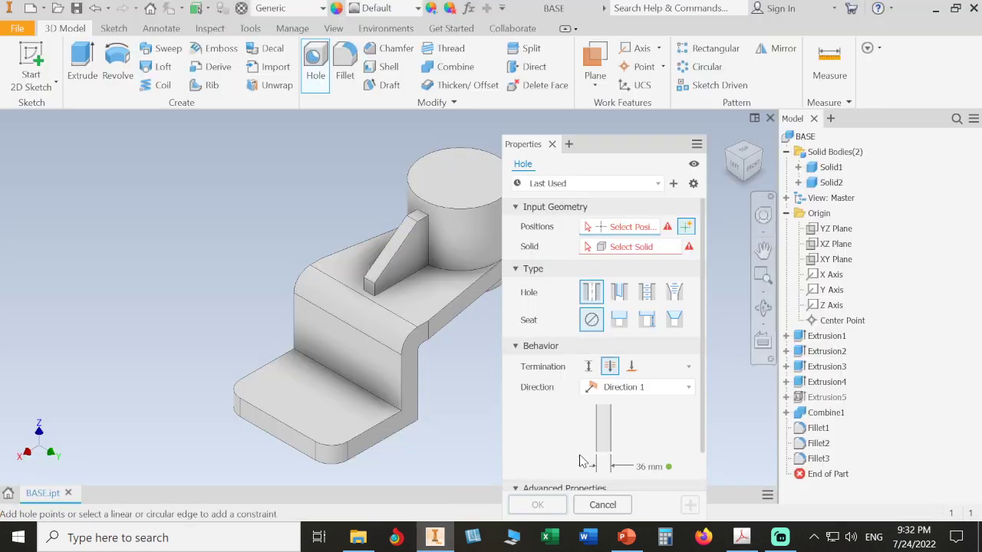
left_click(635, 472)
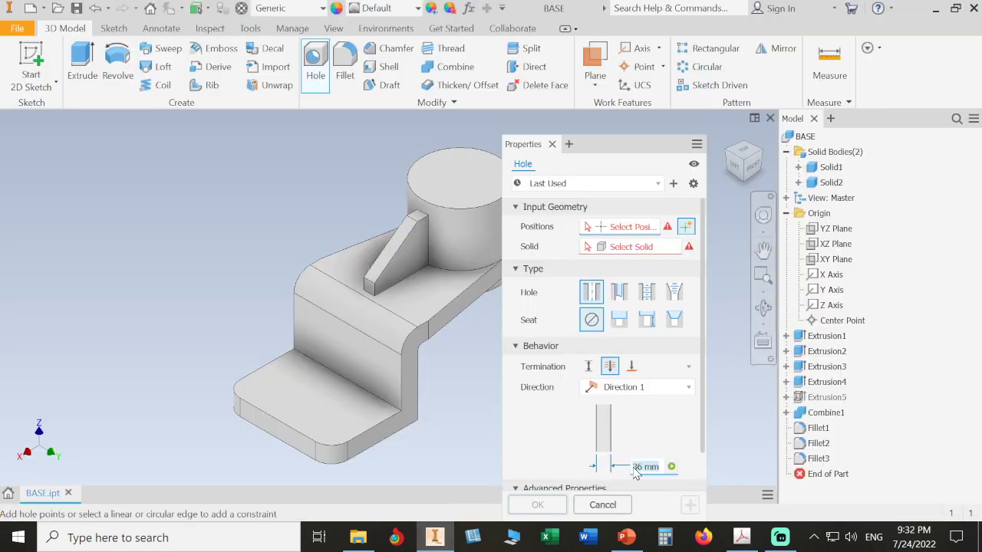
type("10")
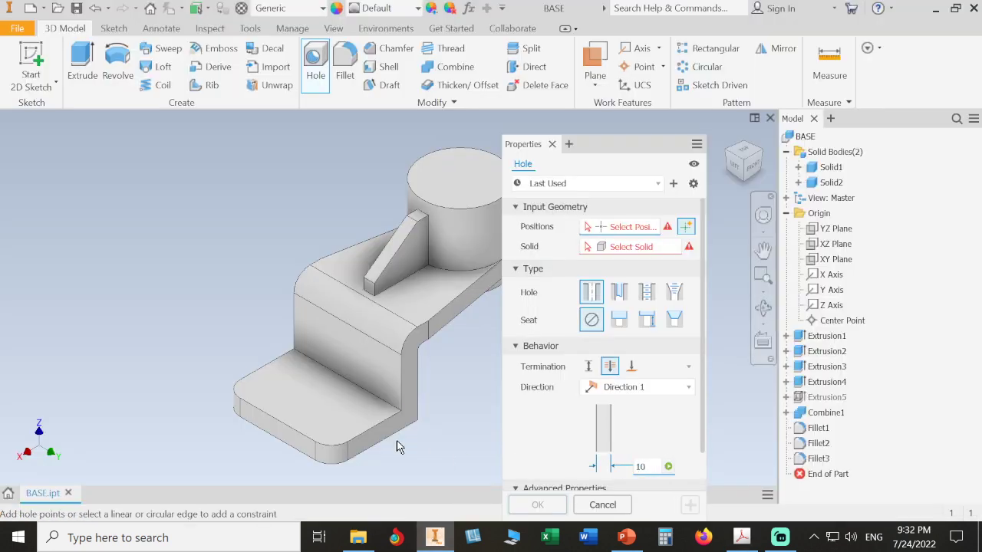
left_click(322, 391)
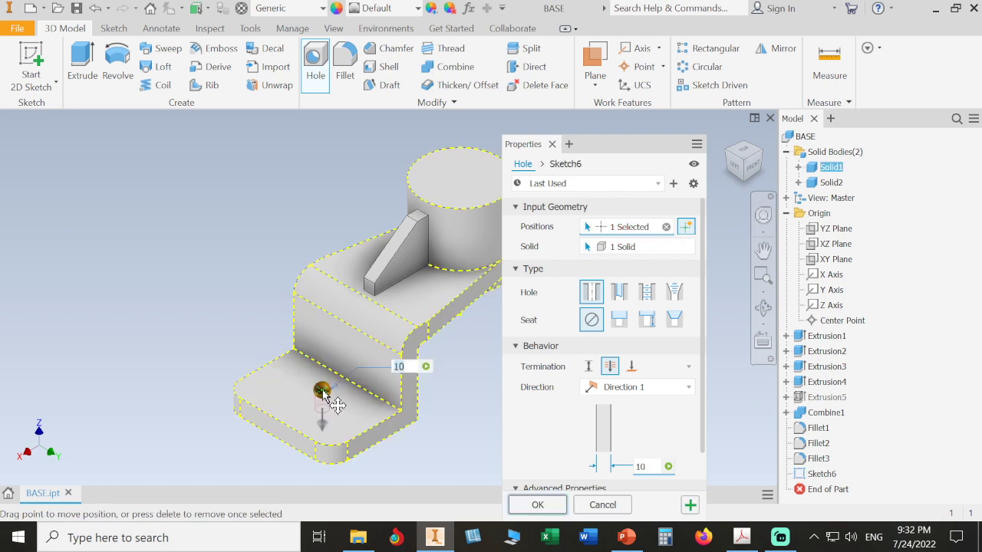
left_click(273, 370)
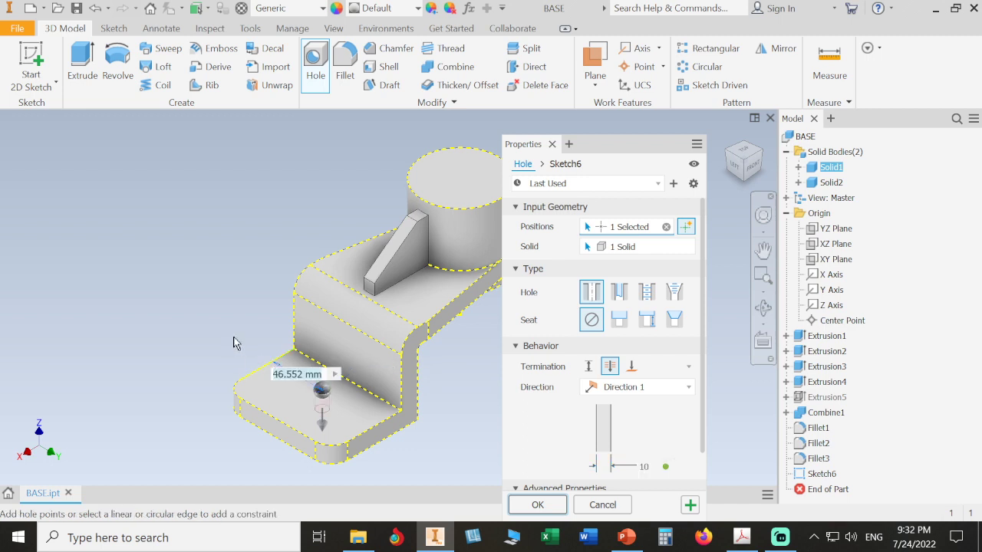
type("50")
key("Return")
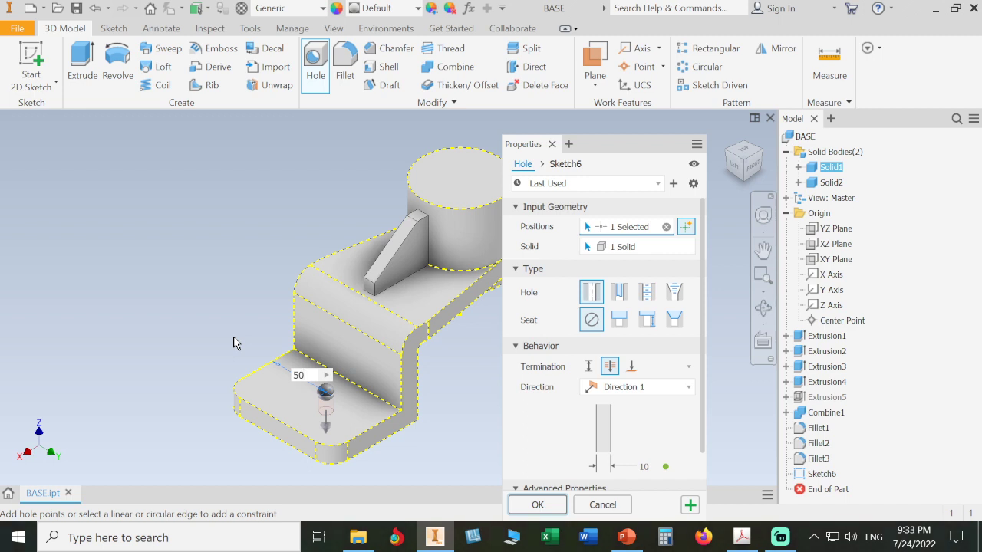
key("BackSpace")
key("BackSpace")
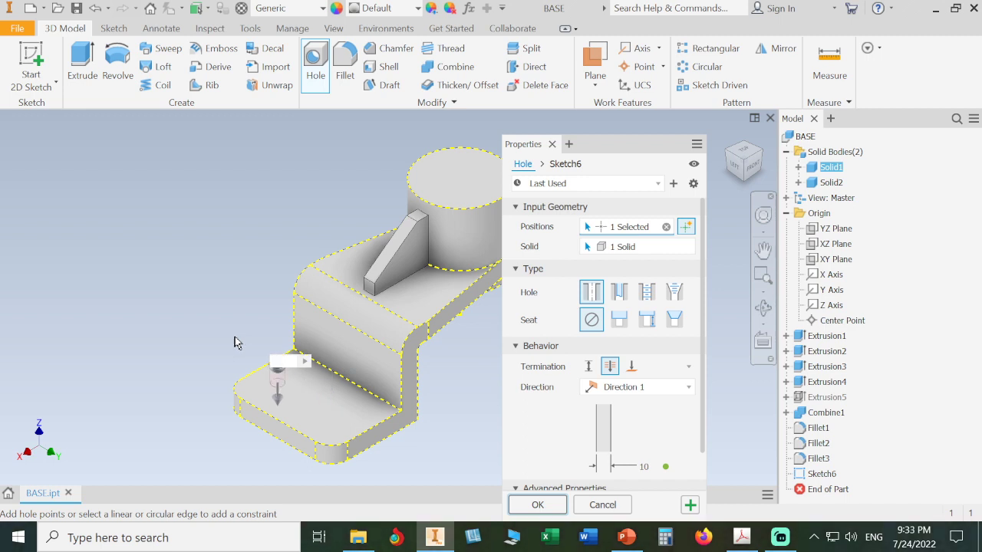
type("100/2")
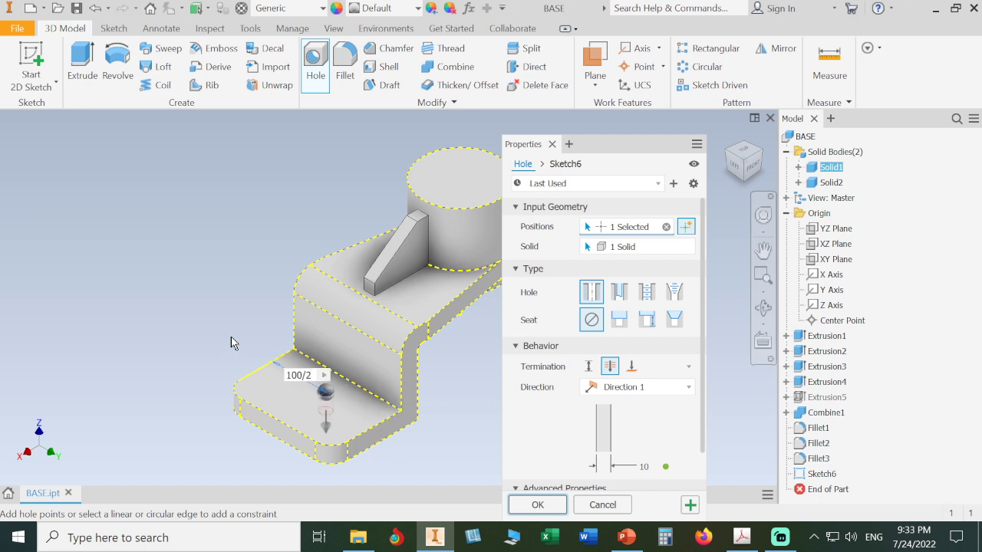
left_click(296, 430)
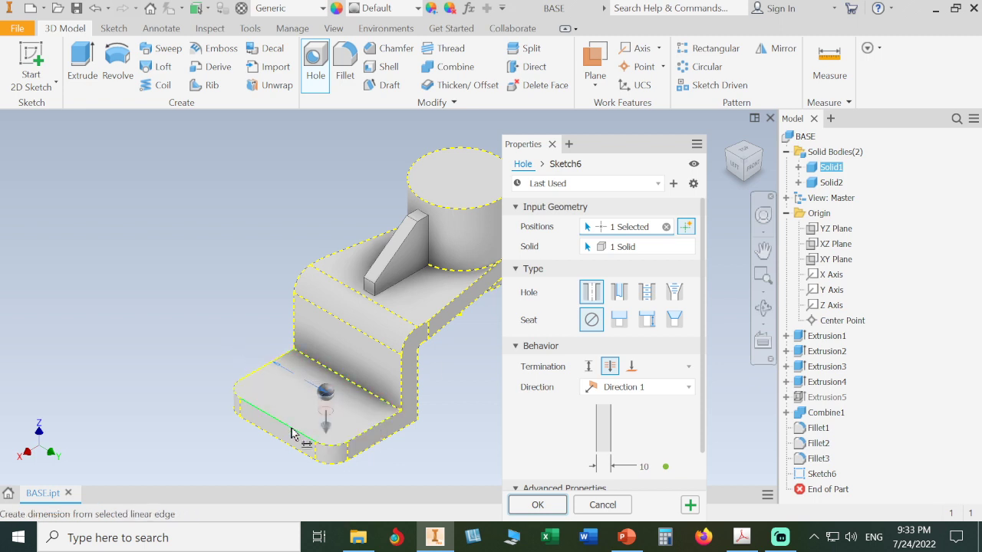
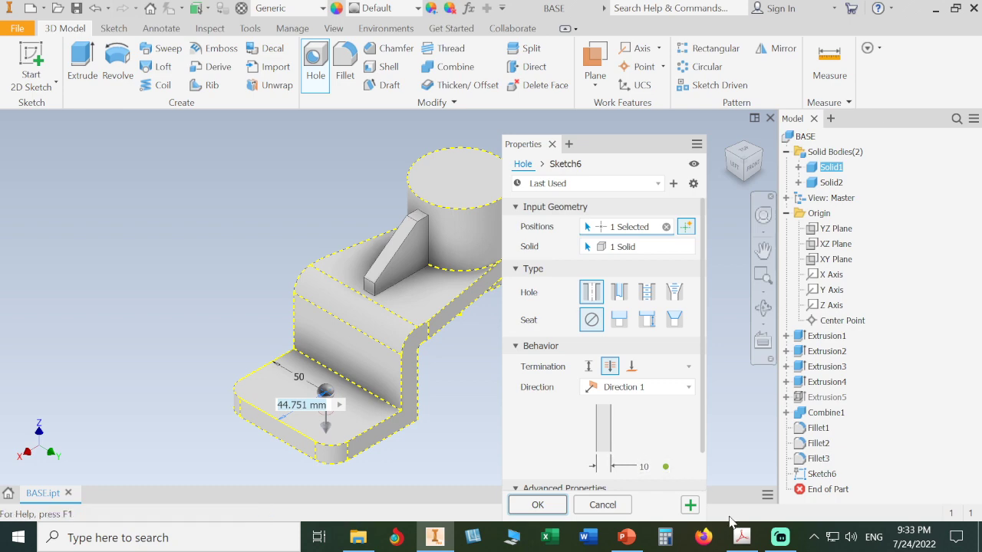
left_click(742, 537)
left_click(742, 537)
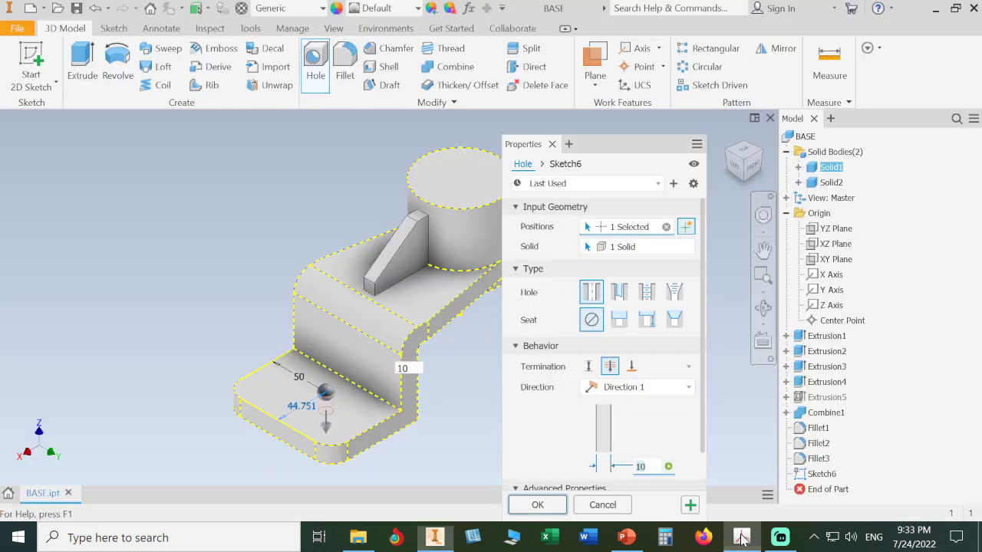
type("45")
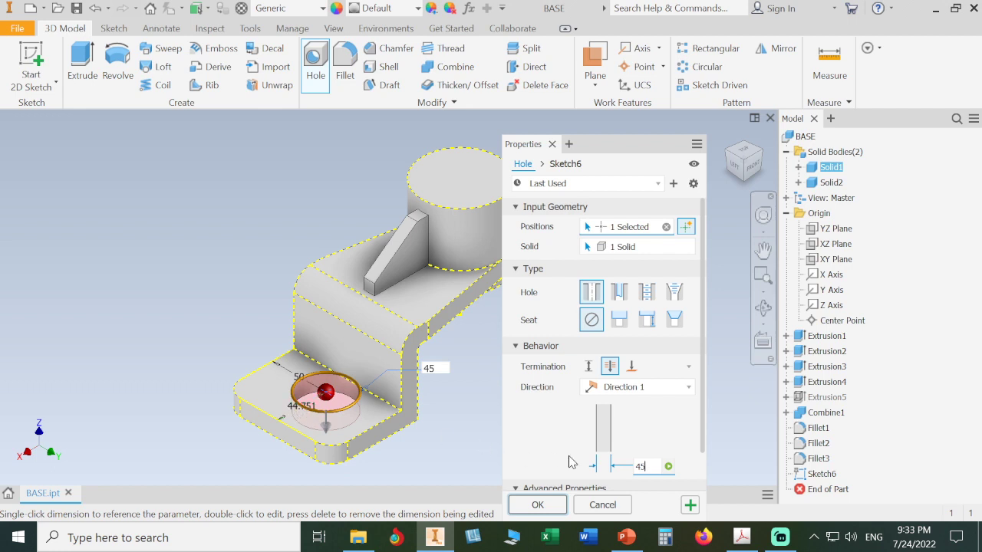
type("1")
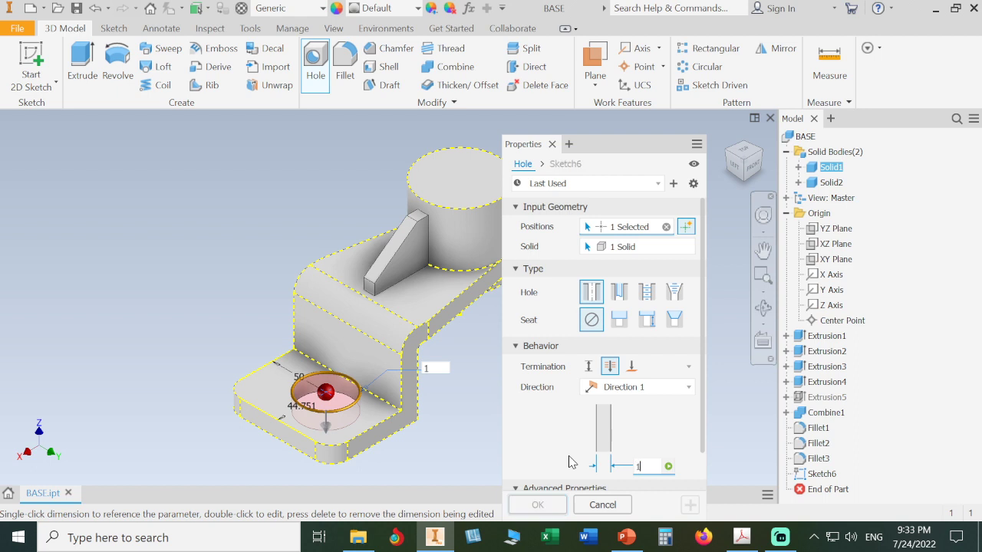
type("0")
key("Return")
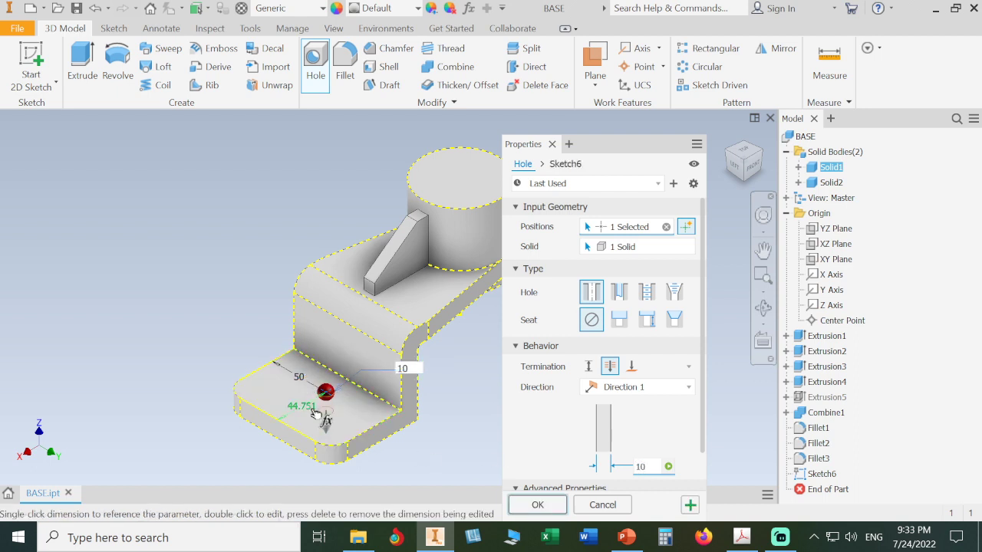
left_click(314, 411)
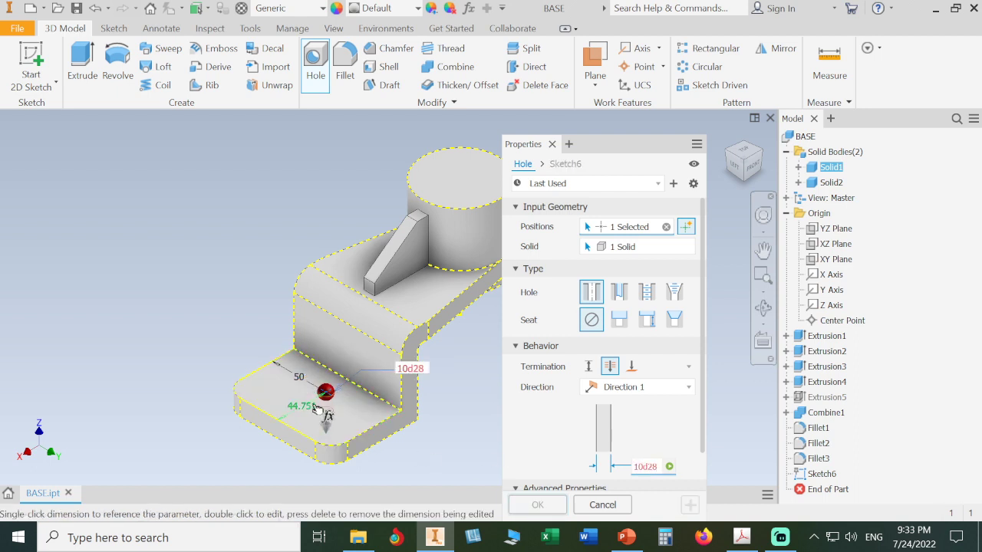
key("BackSpace")
key("BackSpace")
key("BackSpace")
mouse_move(314, 407)
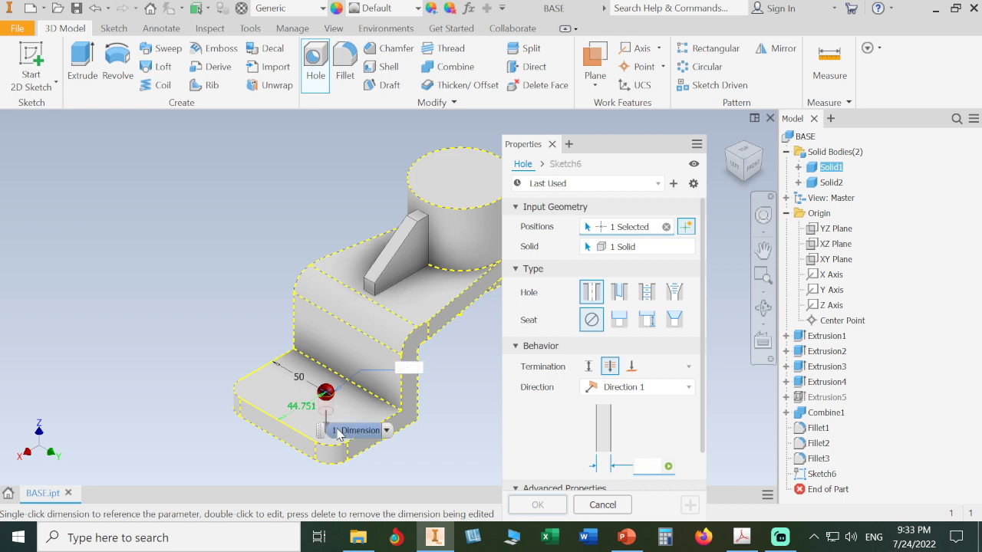
key("Escape")
key("Escape")
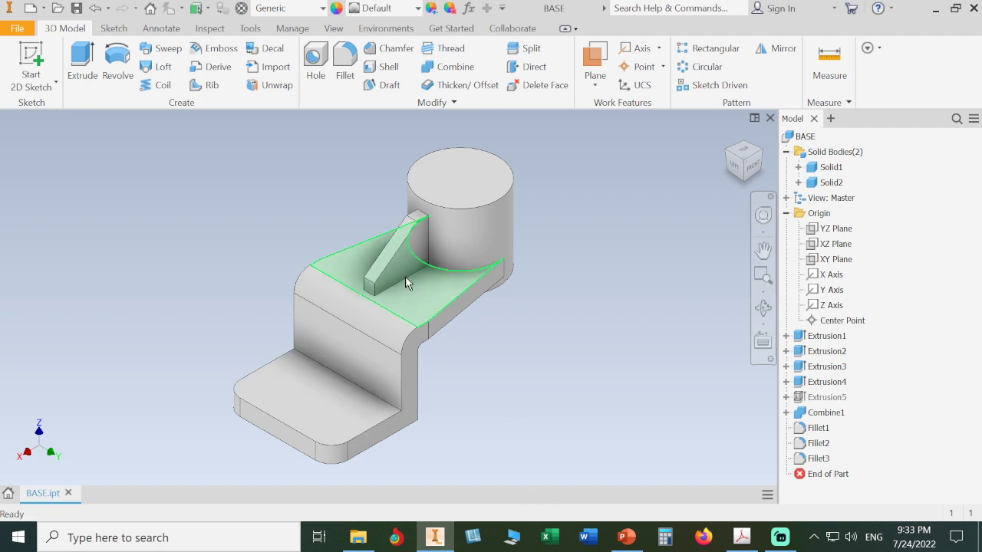
Step: Cut a 10 mm through hole in the lower plate's upper face, 100/2 mm from its left side edge and 45 mm from its outer end edge
left_click(314, 71)
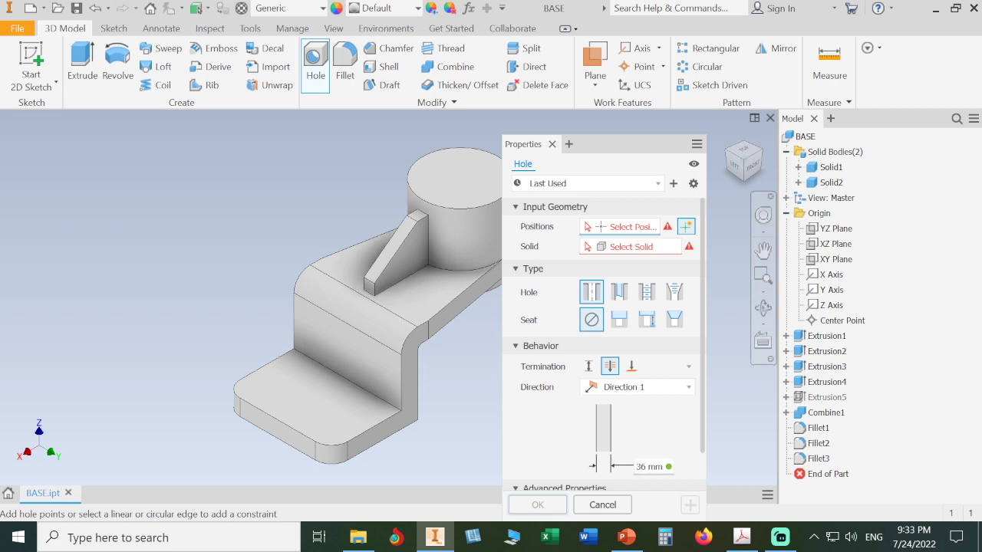
left_click(658, 470)
type("10")
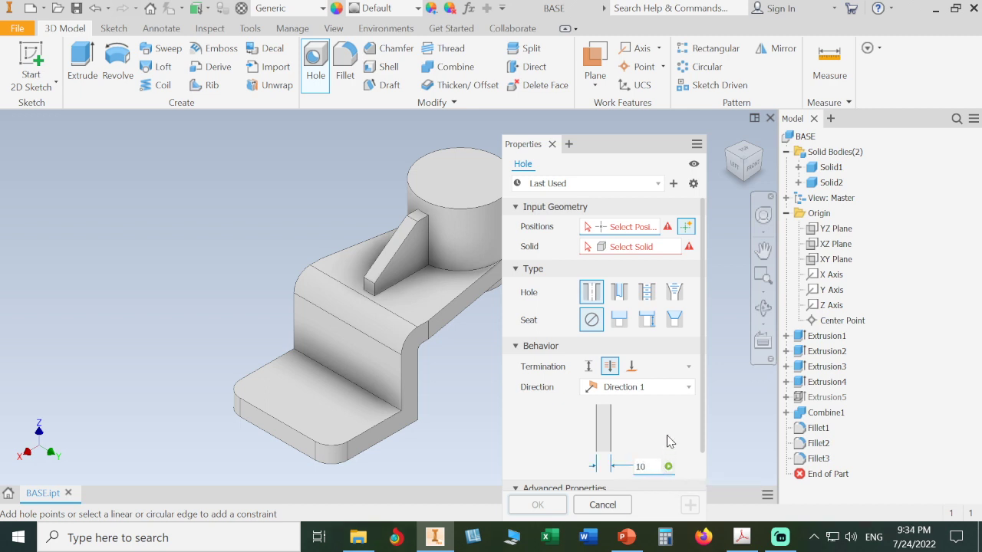
left_click(322, 394)
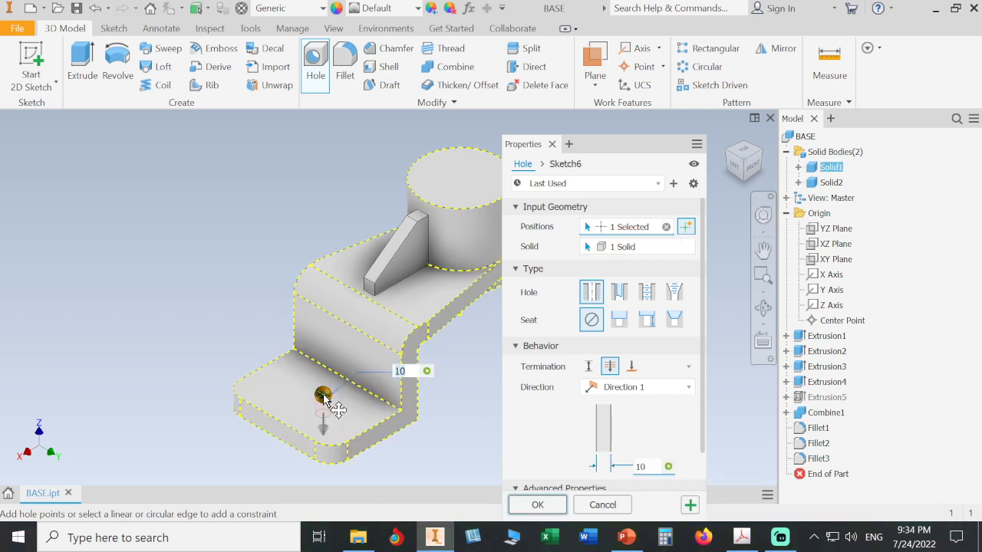
left_click(281, 359)
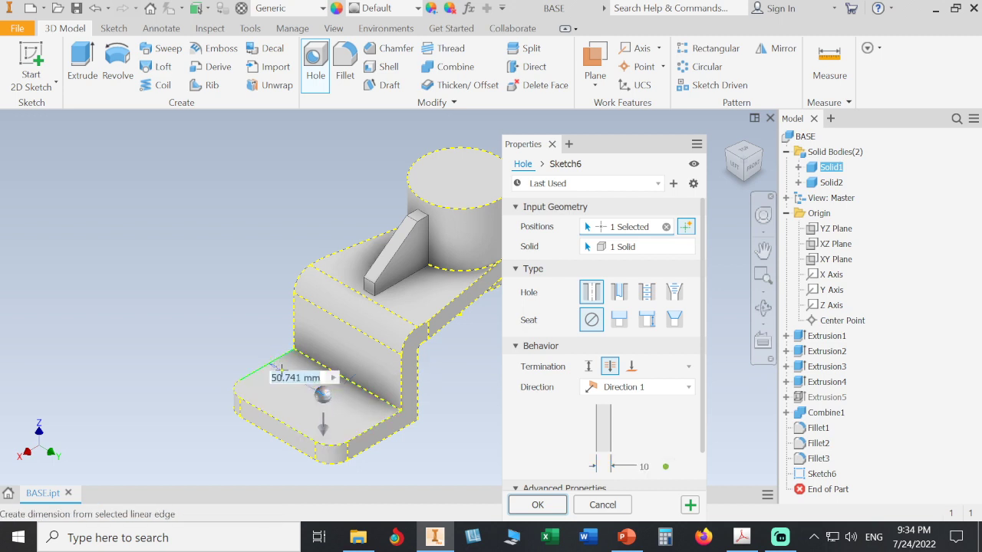
type("100/2")
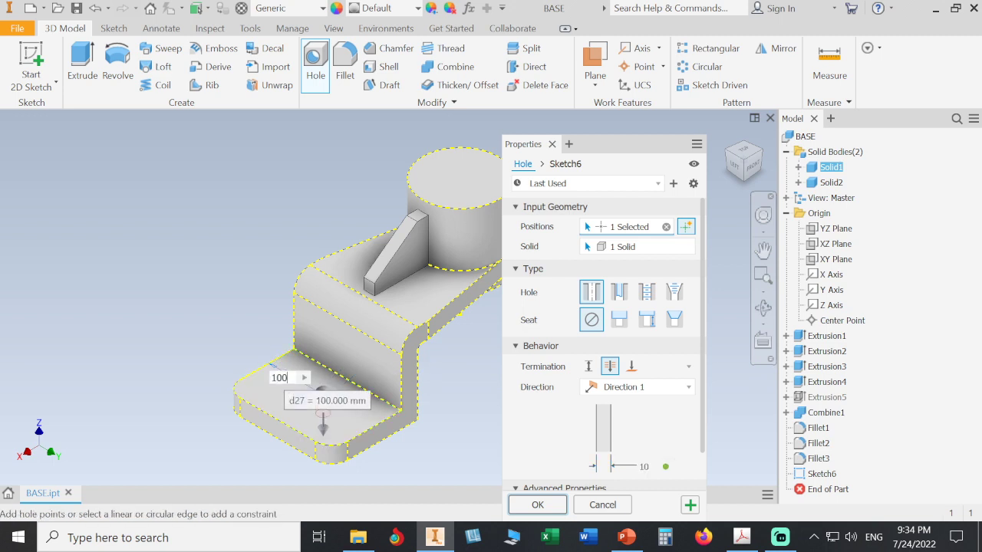
key("Return")
left_click(292, 422)
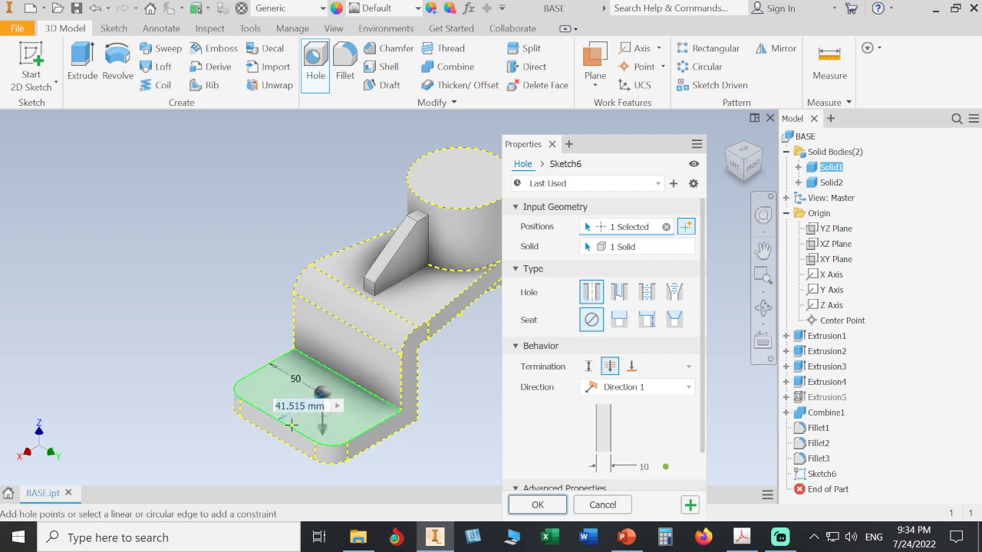
type("45")
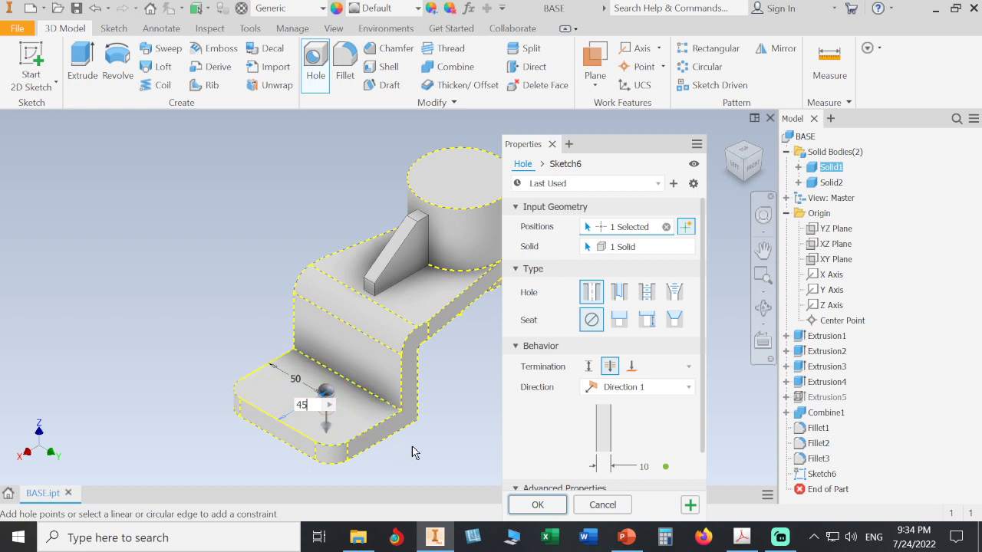
left_click(689, 505)
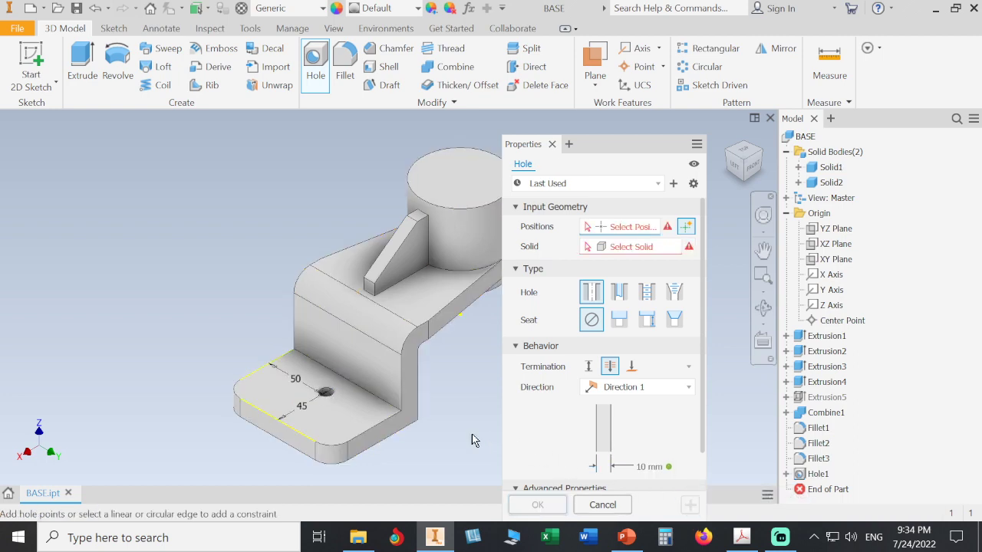
Step: Check the corner holes on the PDF drawing in Adobe Acrobat, and cut a 10 mm through hole concentric with the lower plate's left rounded corner in Inventor
left_click(739, 538)
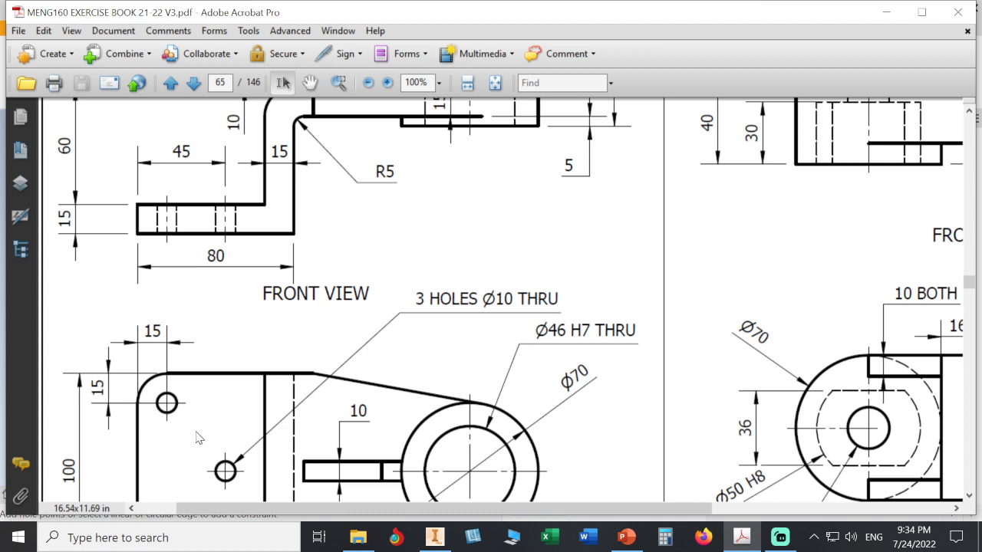
scroll(389, 427, "down", 5)
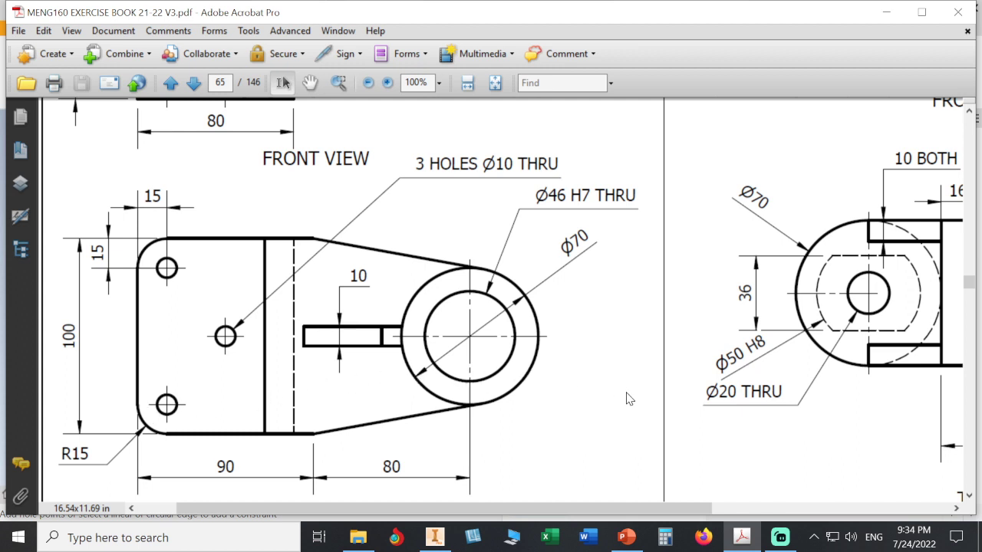
left_click(435, 539)
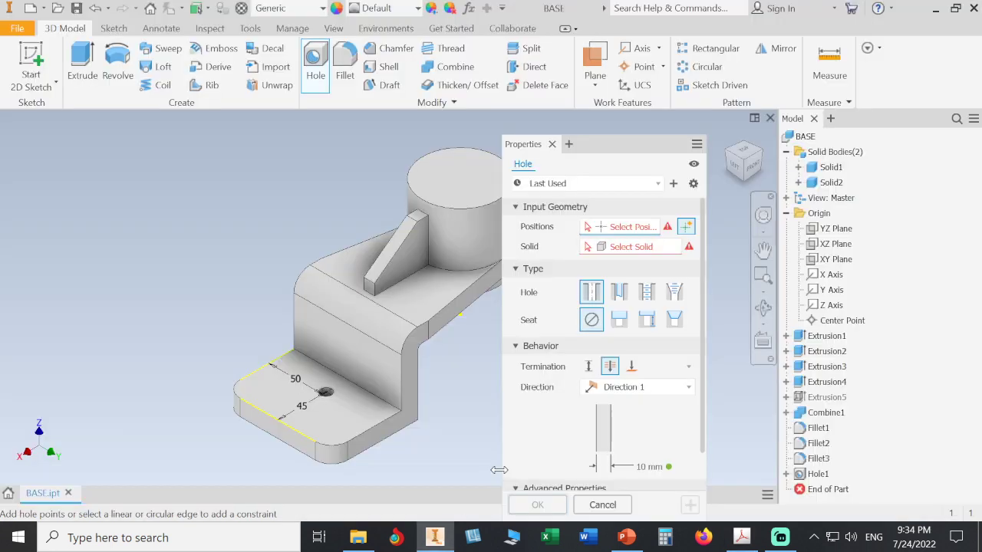
left_click(257, 391)
scroll(214, 381, "up", 3)
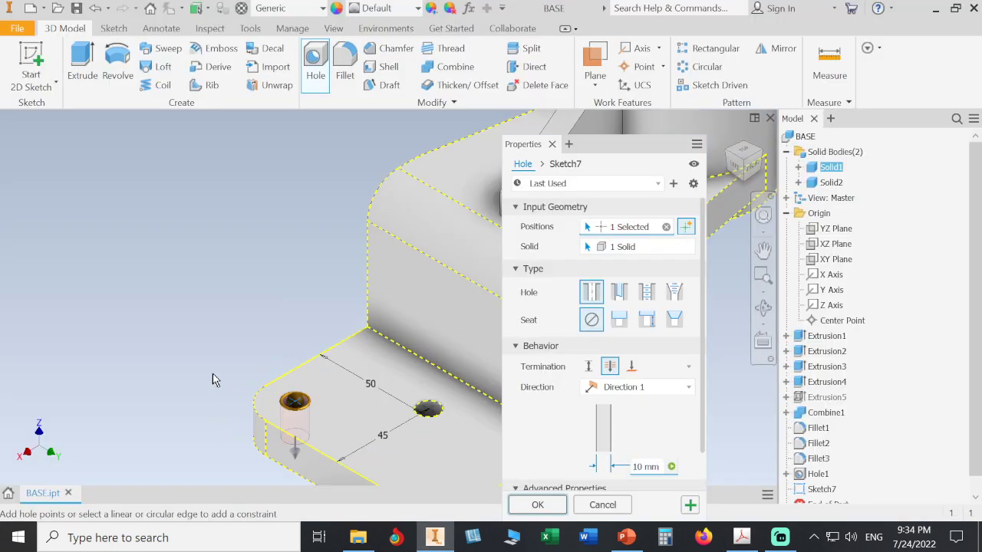
scroll(214, 382, "up", 2)
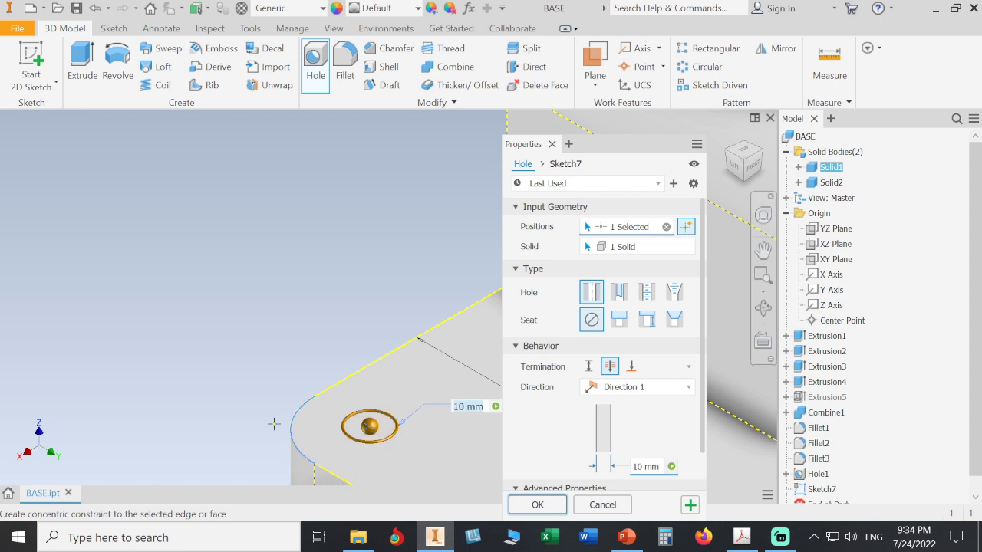
scroll(228, 390, "down", 2)
scroll(227, 387, "down", 3)
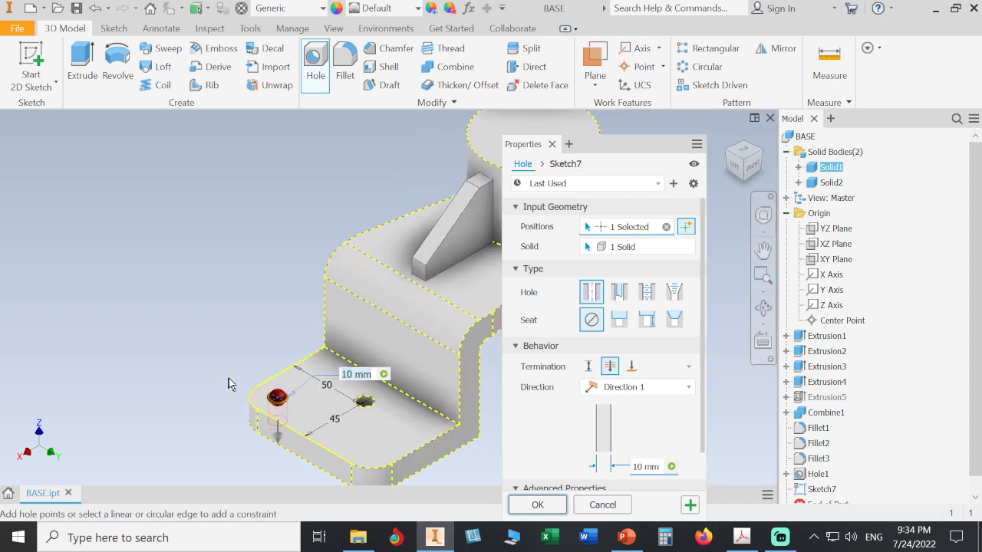
left_click(689, 505)
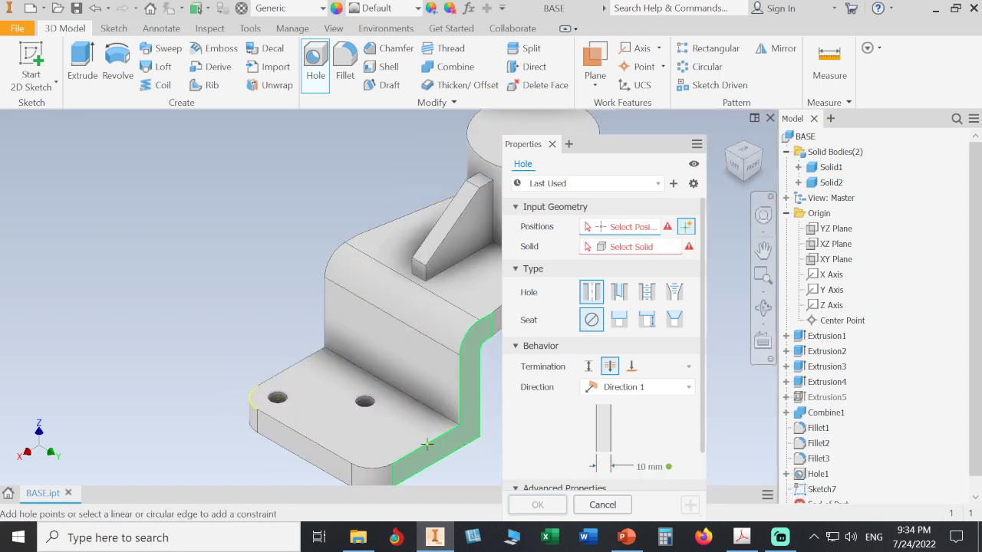
Step: Cut a 10 mm through hole in the lower plate's upper face, concentric with the plate's right rounded corner
left_click(373, 451)
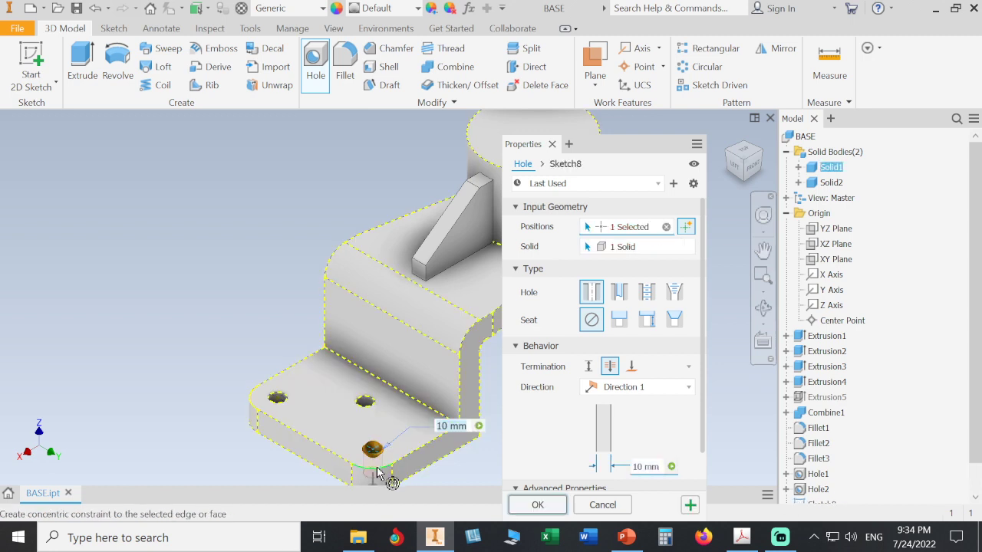
left_click(377, 472)
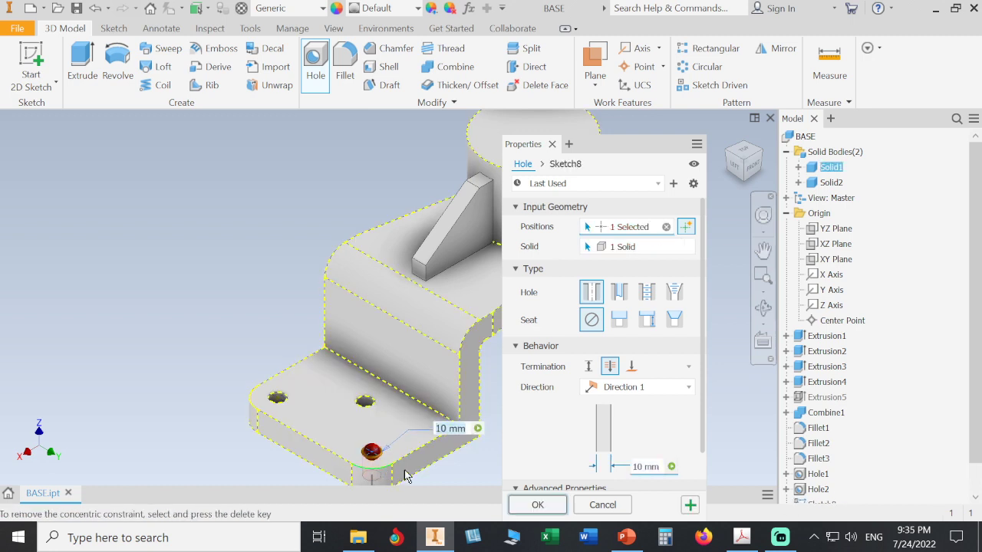
left_click(537, 506)
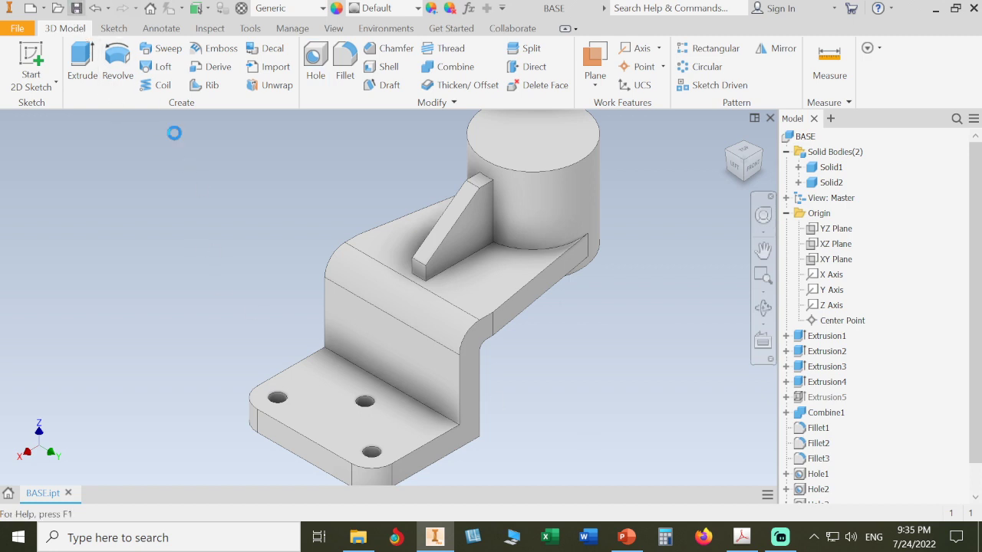
scroll(240, 234, "down", 2)
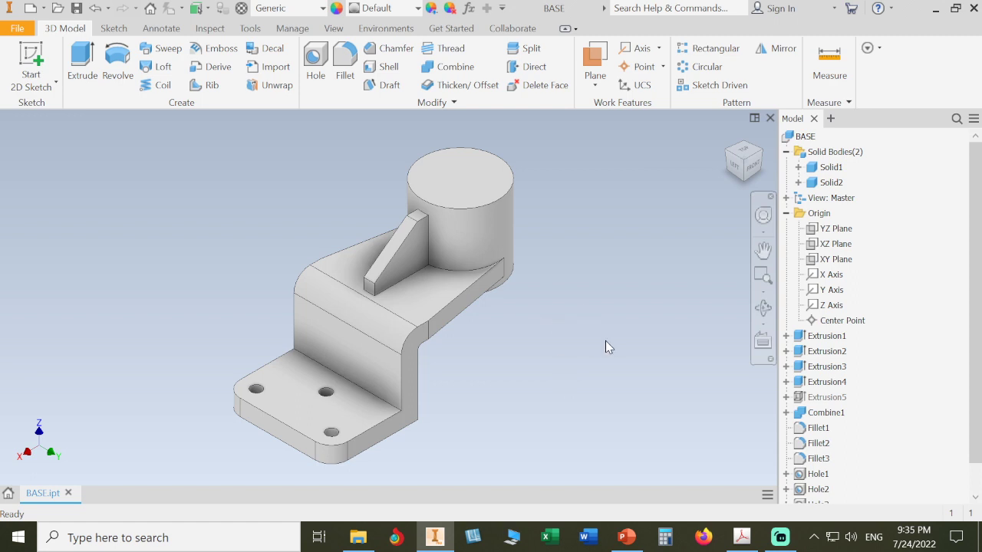
Step: Check the bore on the PDF drawing in Adobe Acrobat, and place a 47 mm through hole concentric with the cylinder's top face in Inventor
left_click(742, 536)
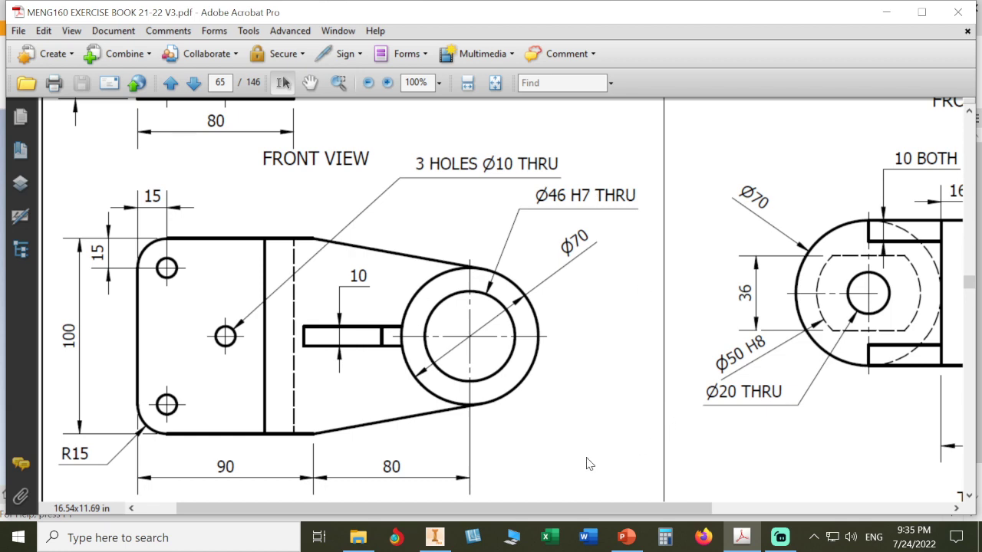
left_click(434, 537)
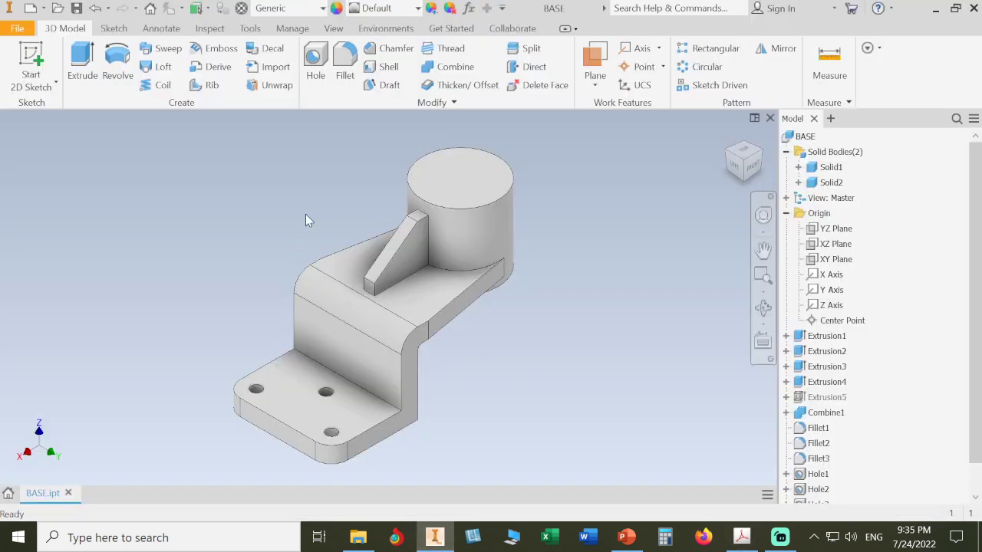
left_click(316, 69)
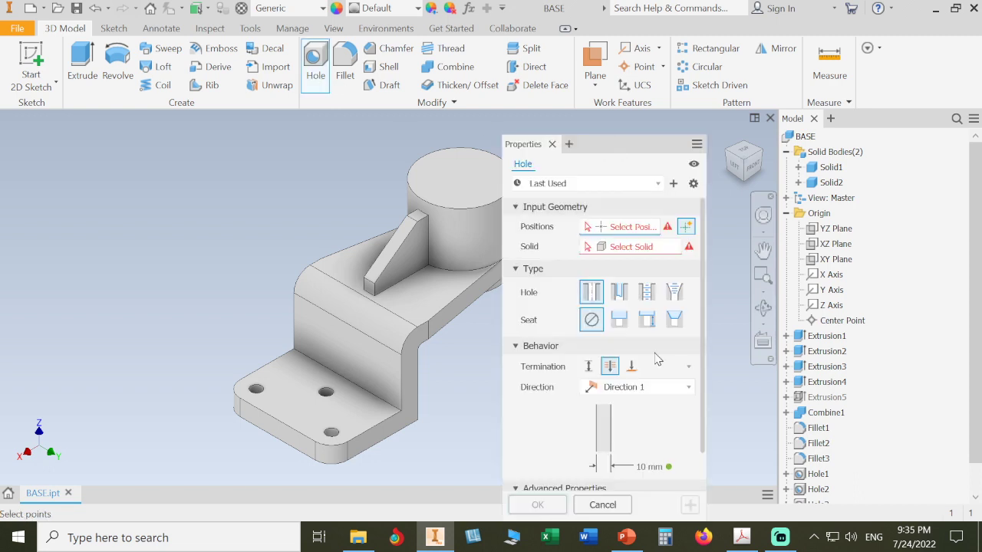
left_click(645, 467)
type("4")
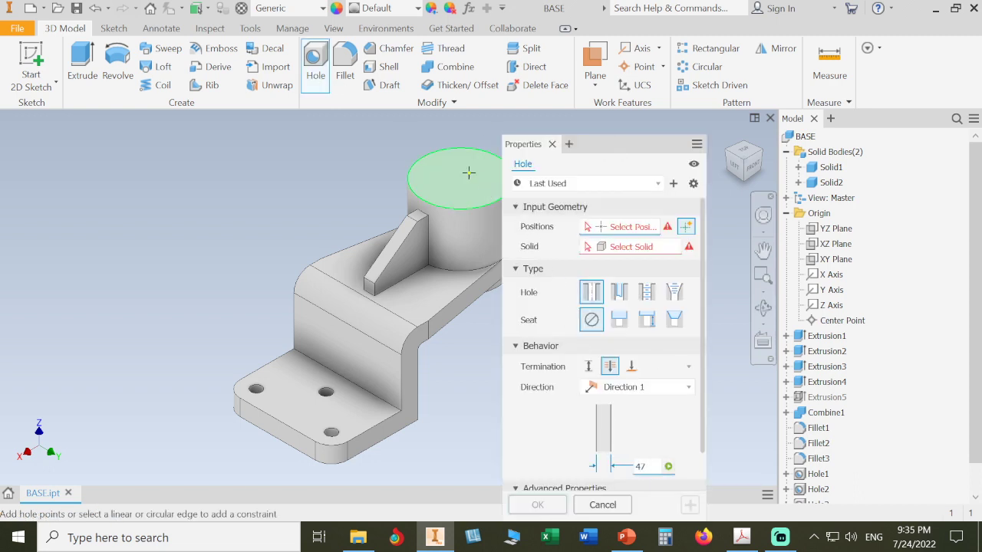
type("7")
left_click(469, 173)
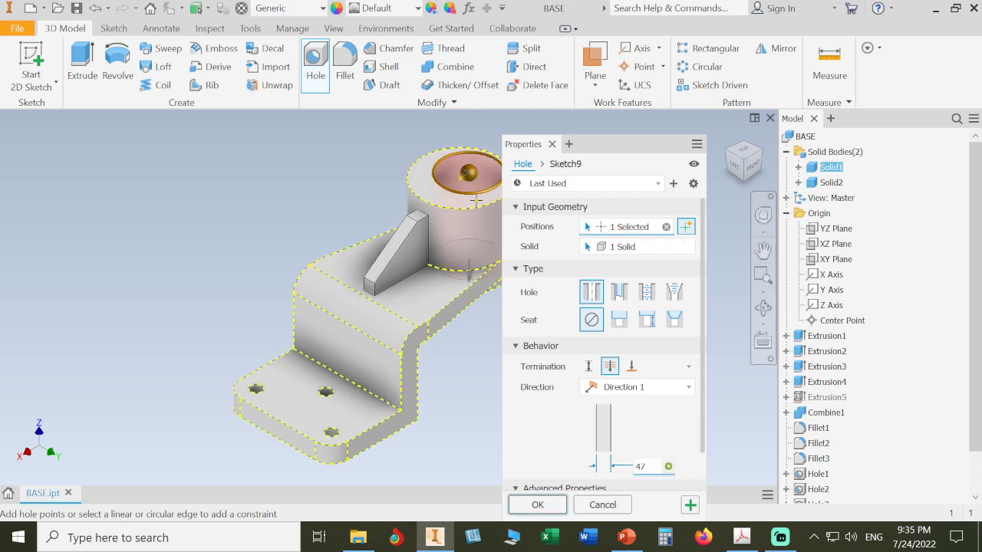
left_click(476, 207)
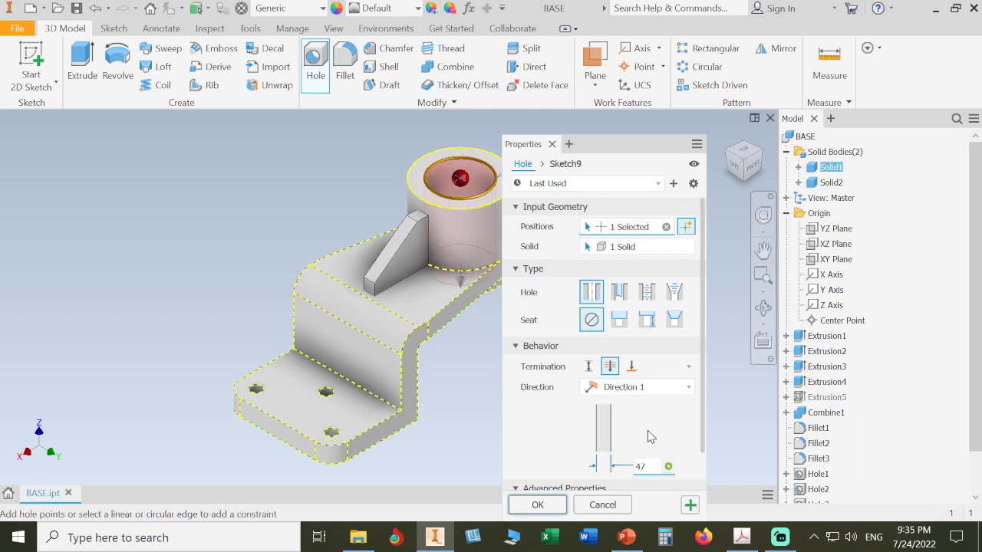
Step: Set the bore diameter's tolerance type to Limits/Fits-Show Size Limits with hole fit H7, create the hole, and save the part
left_click(669, 466)
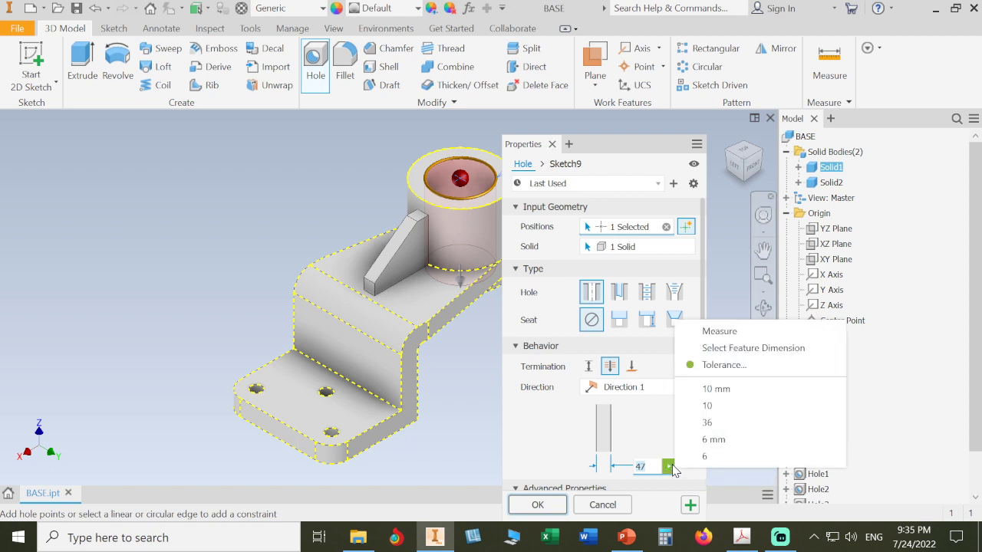
left_click(714, 367)
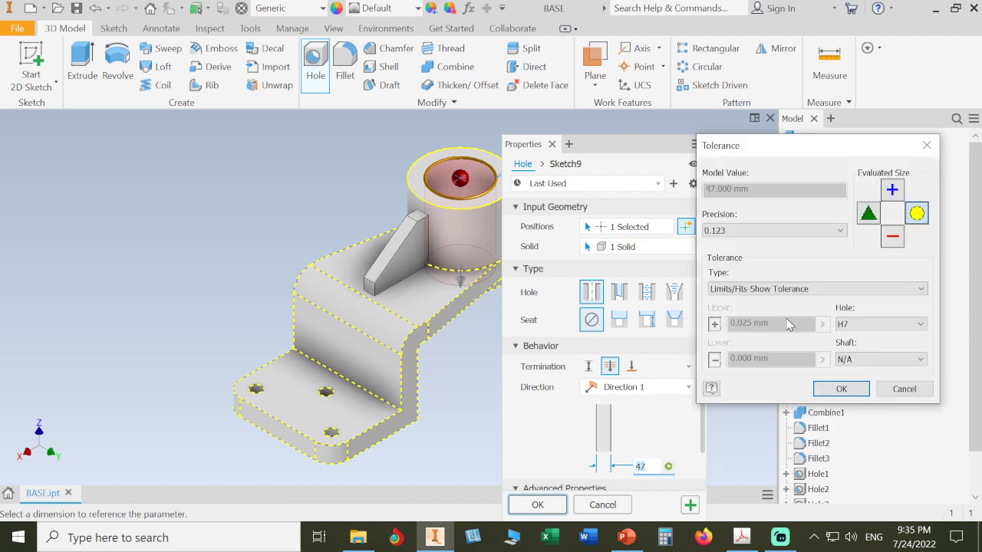
left_click(902, 289)
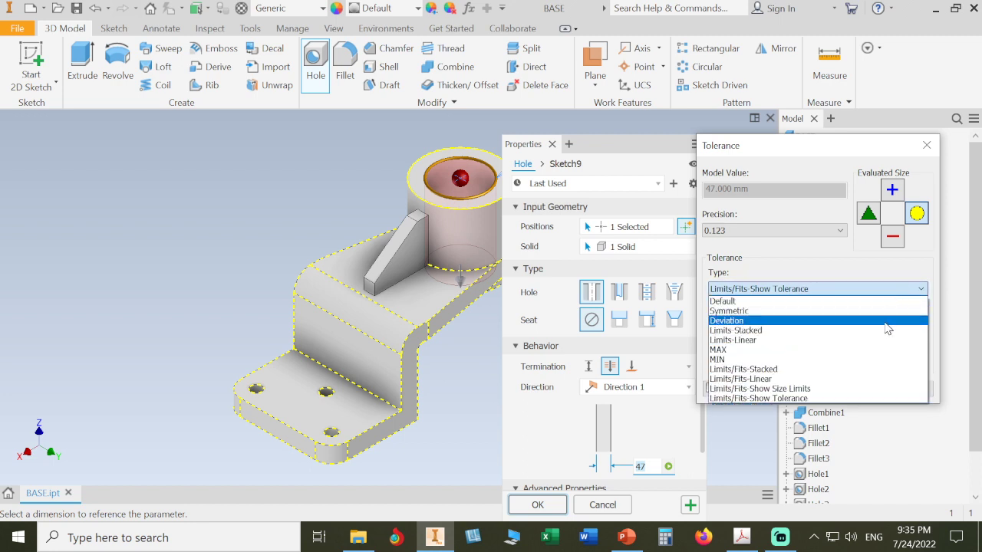
left_click(872, 389)
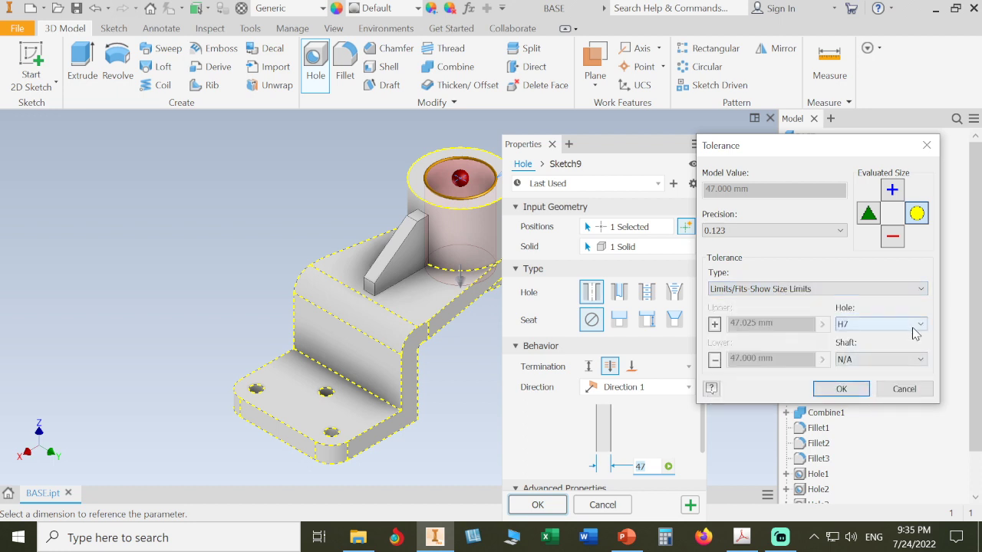
left_click(842, 388)
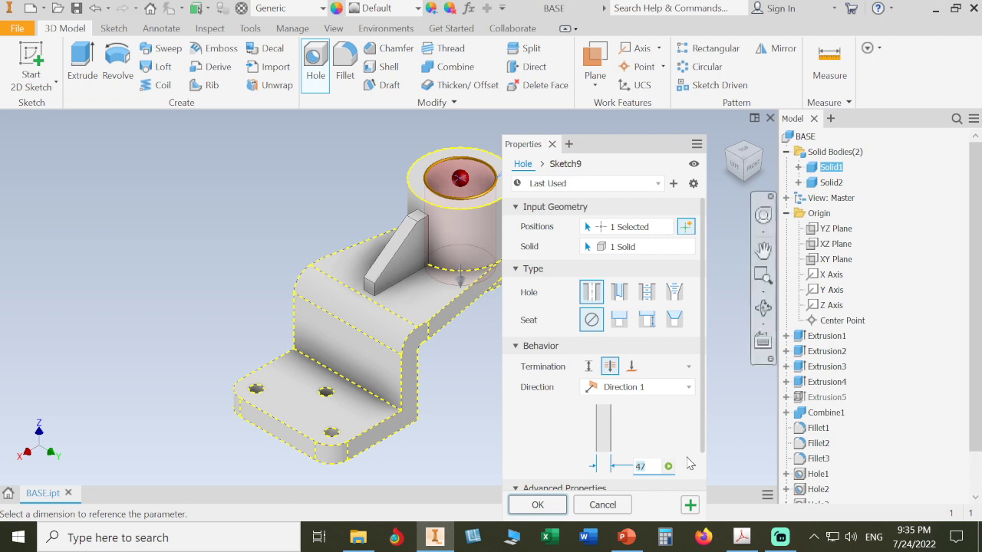
left_click(541, 506)
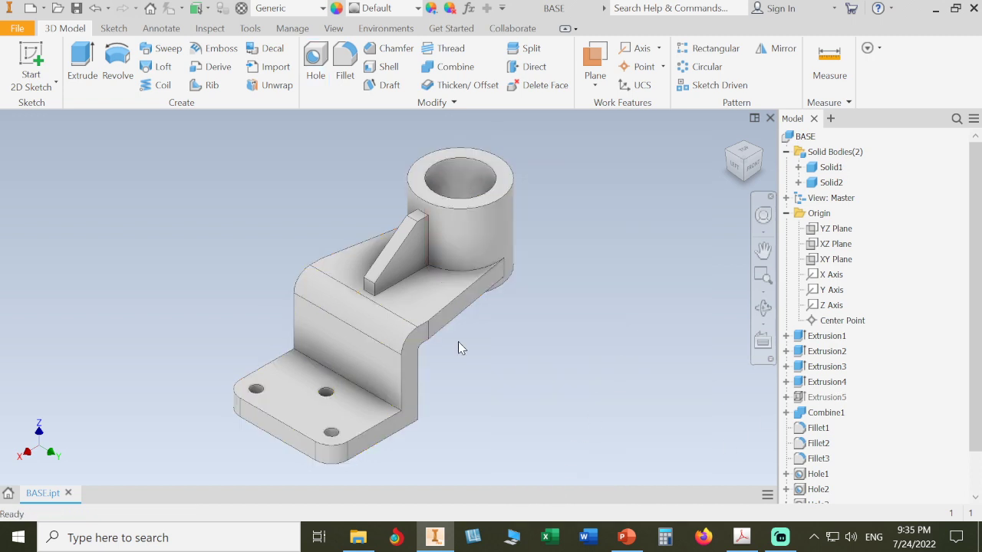
left_click(77, 9)
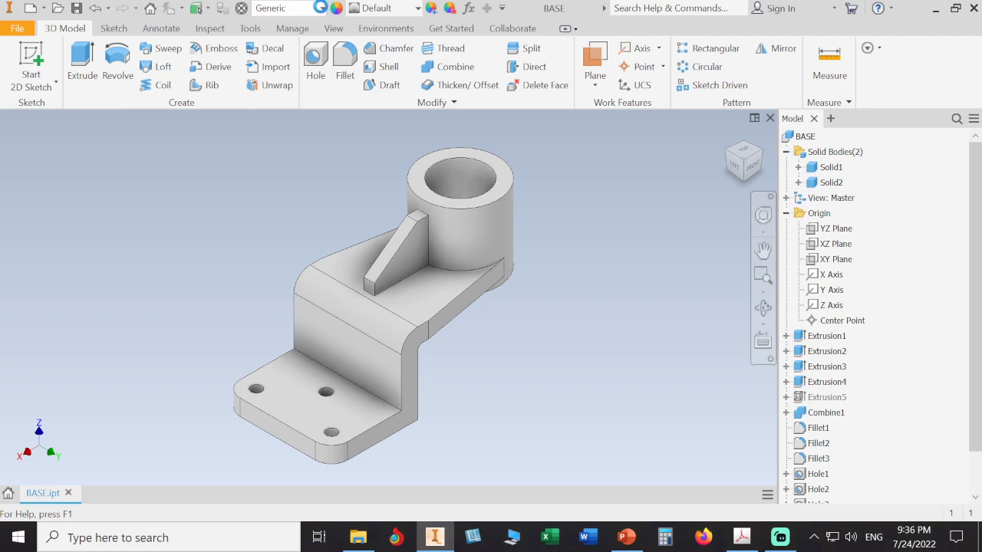
Step: Check the base's material on the PDF drawing in Adobe Acrobat, and assign the Steel, Cast material to the part in Inventor
left_click(323, 9)
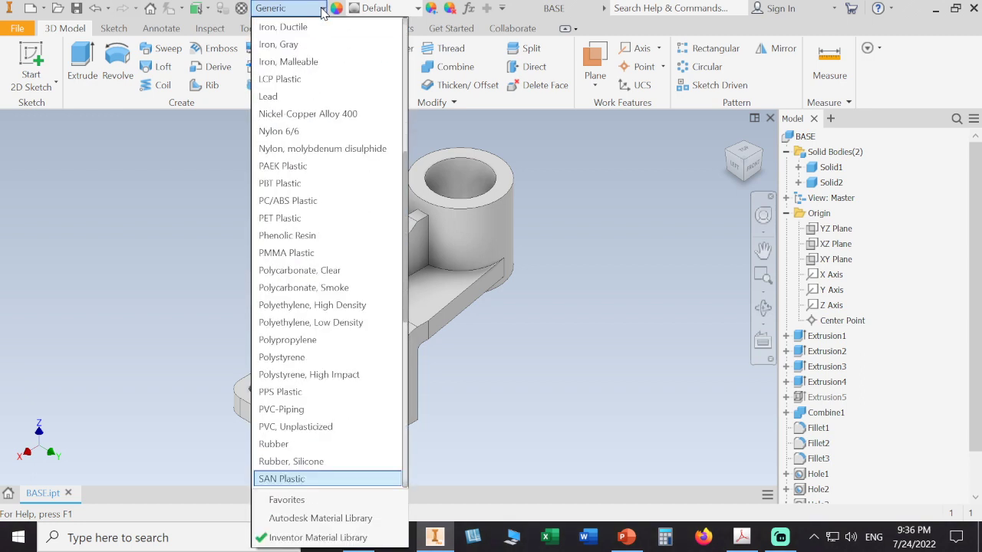
left_click(741, 537)
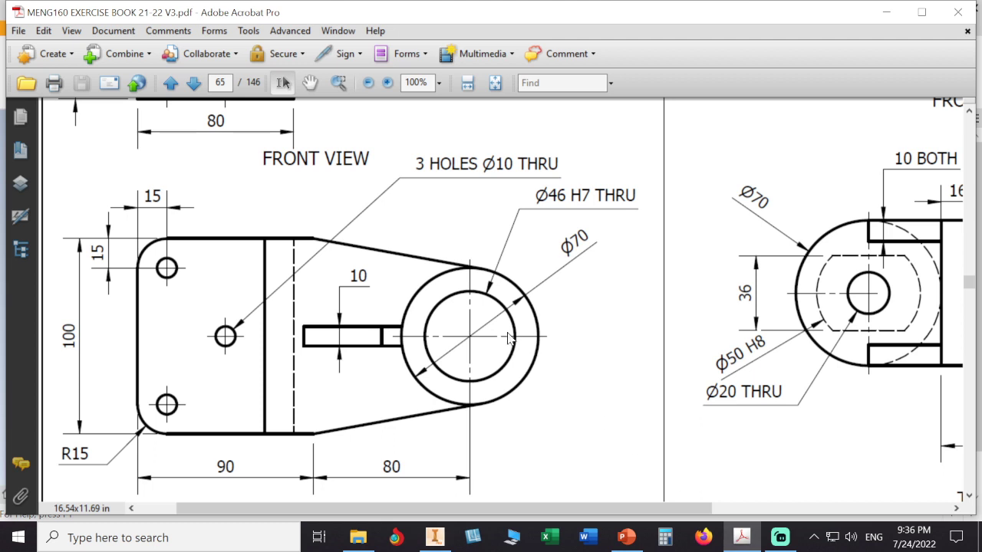
scroll(511, 339, "down", 3)
scroll(514, 339, "down", 1)
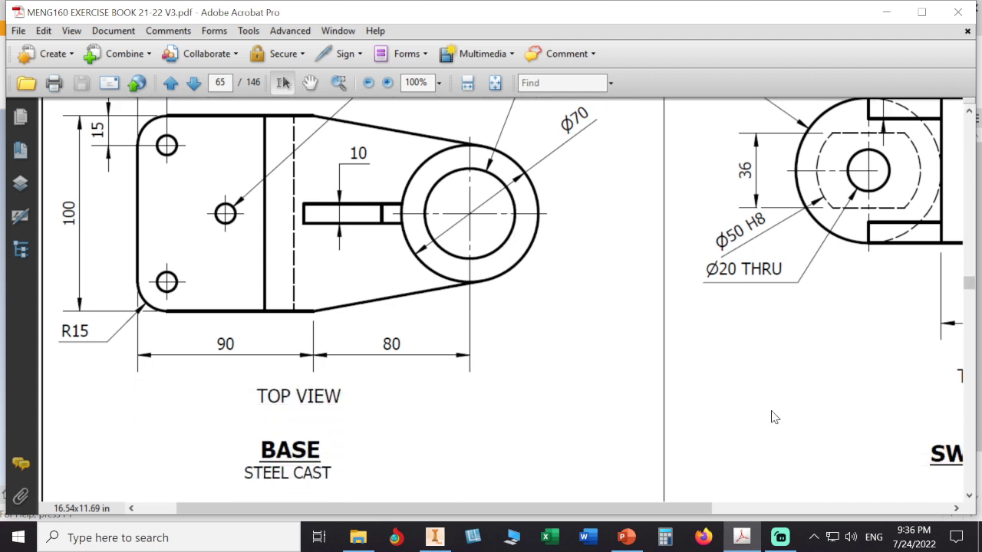
left_click(434, 537)
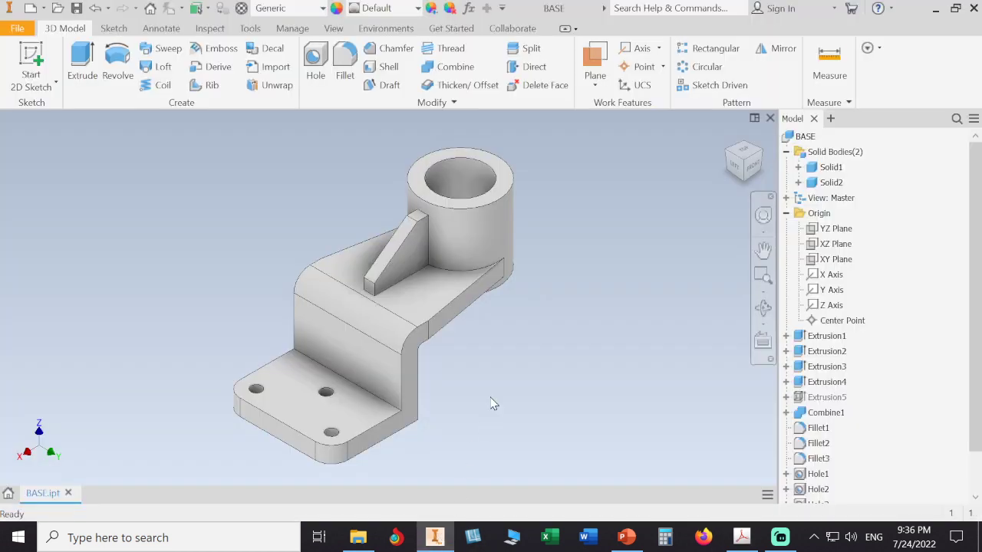
left_click(322, 9)
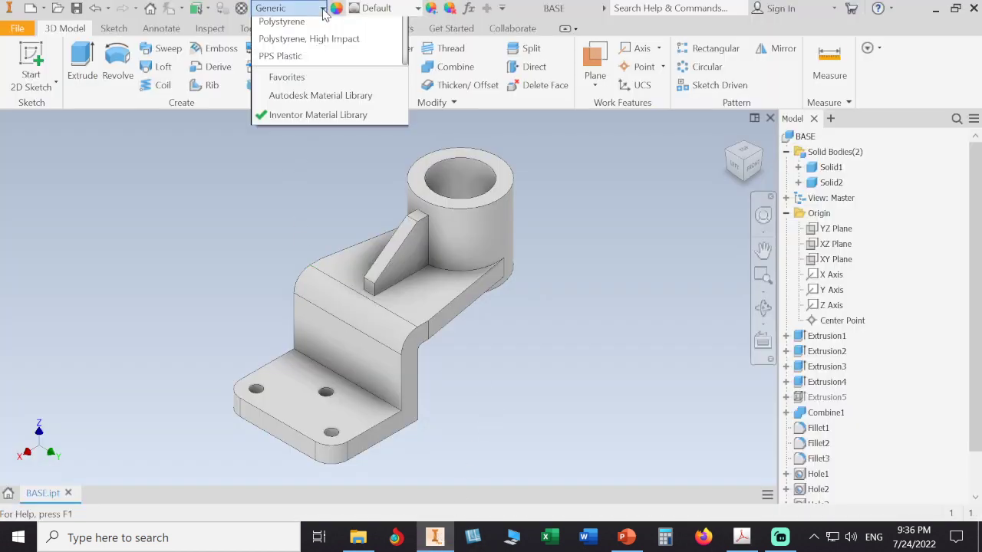
scroll(357, 303, "down", 5)
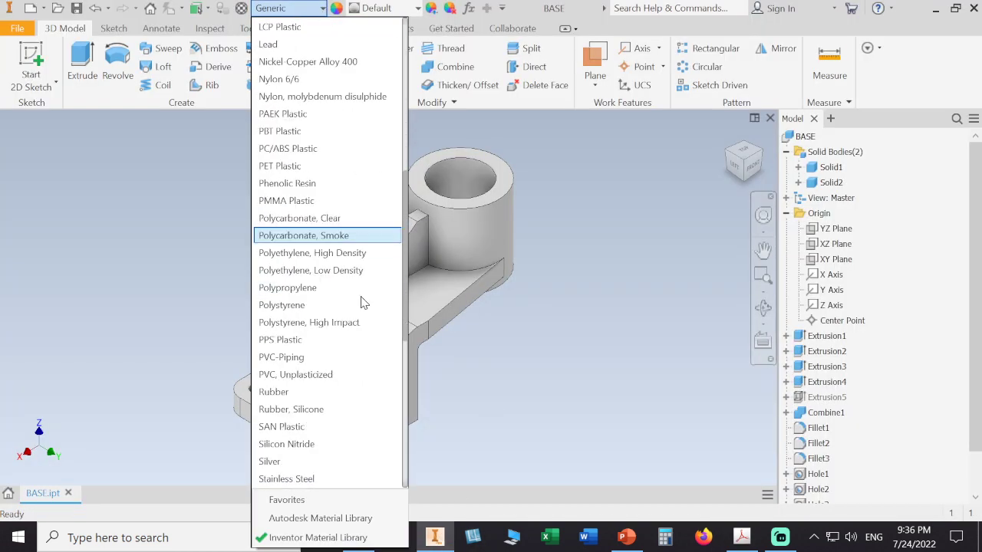
scroll(357, 302, "down", 2)
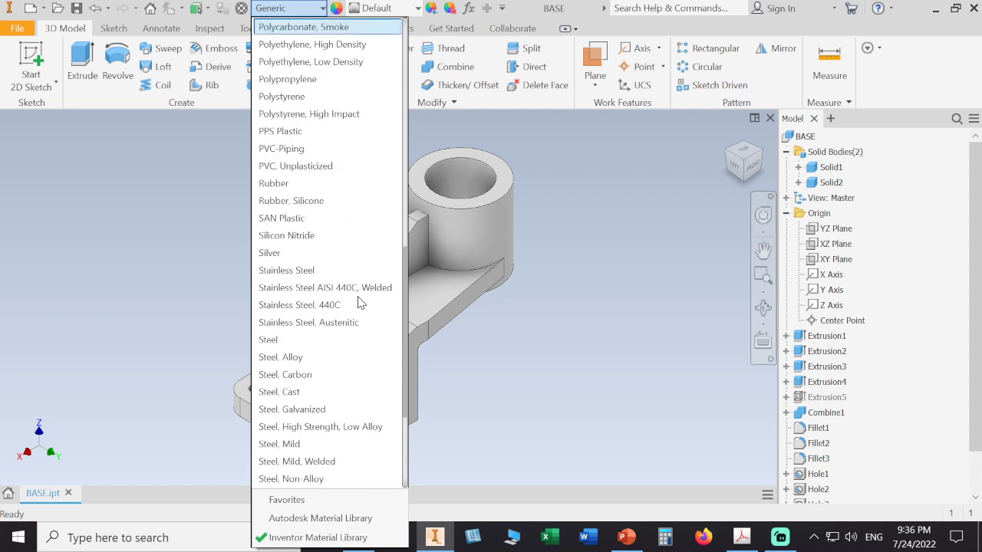
left_click(342, 392)
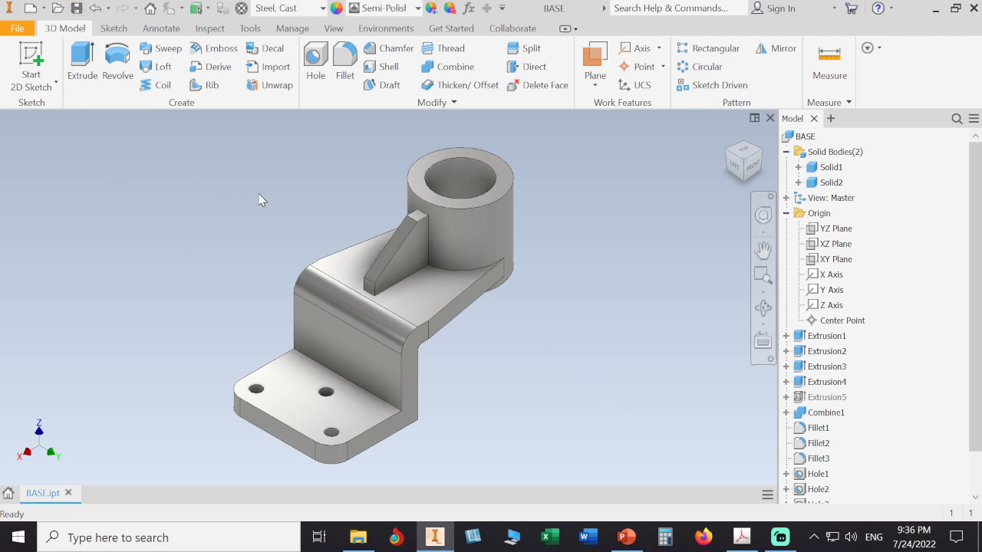
Step: Apply the Beige appearance to the part and switch the visual style to realistic shading without edges
left_click(418, 8)
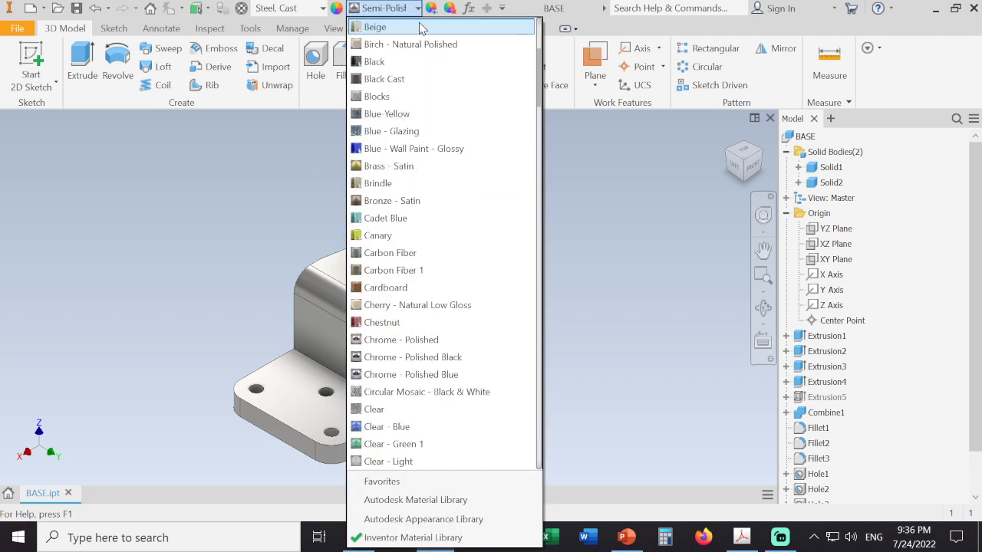
left_click(422, 28)
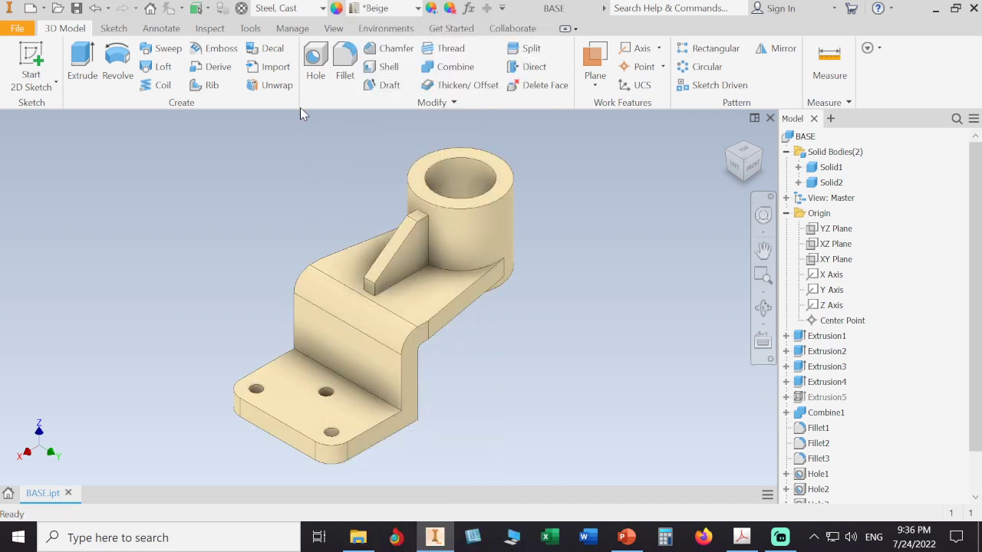
left_click(333, 28)
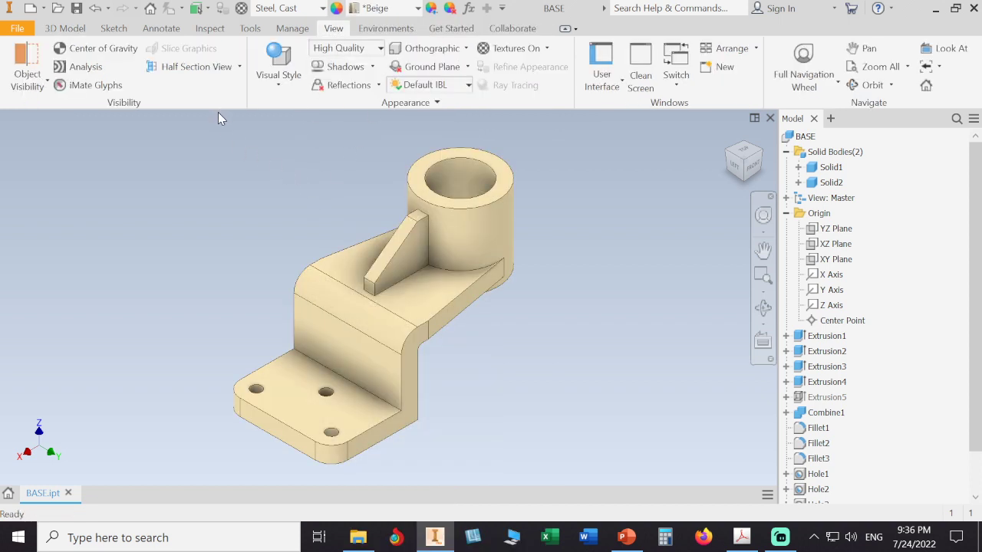
left_click(276, 82)
left_click(287, 119)
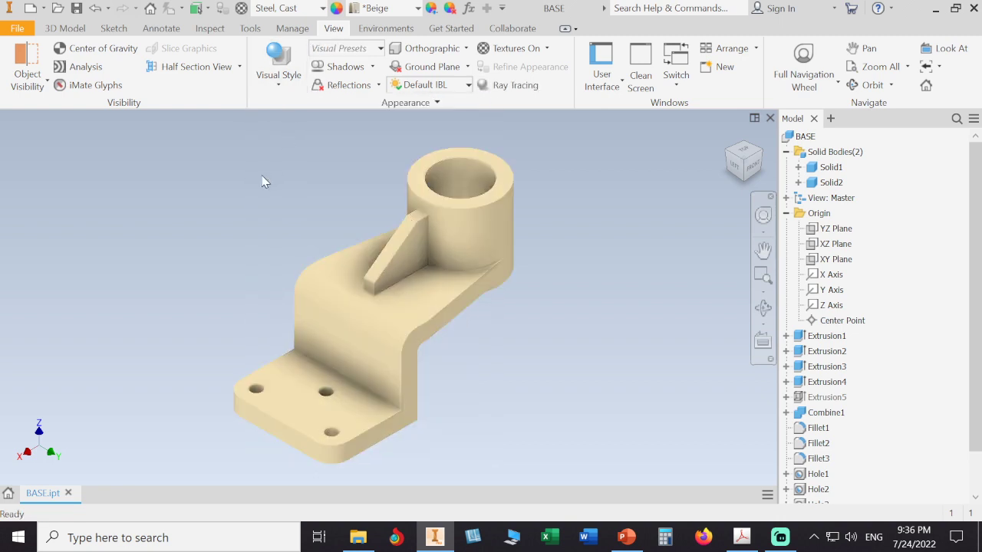
Step: Examine the finished base from its underside and back, and return to the home view
key("F4")
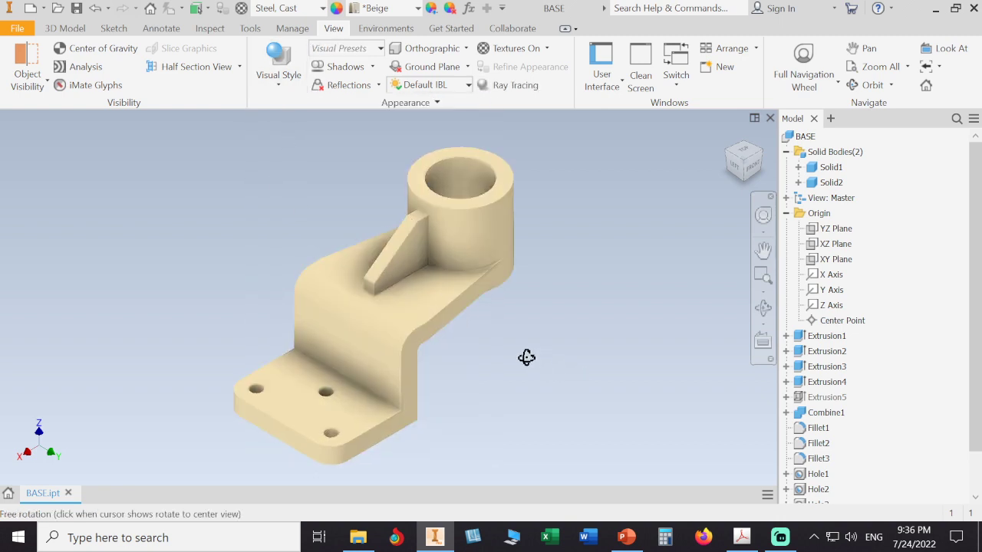
left_click_drag(526, 358, 605, 458)
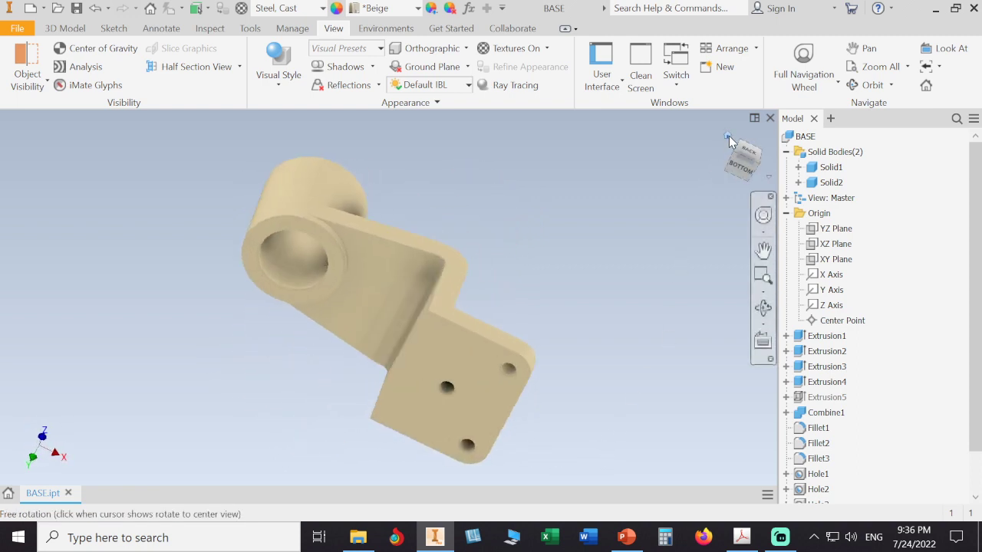
left_click(730, 138)
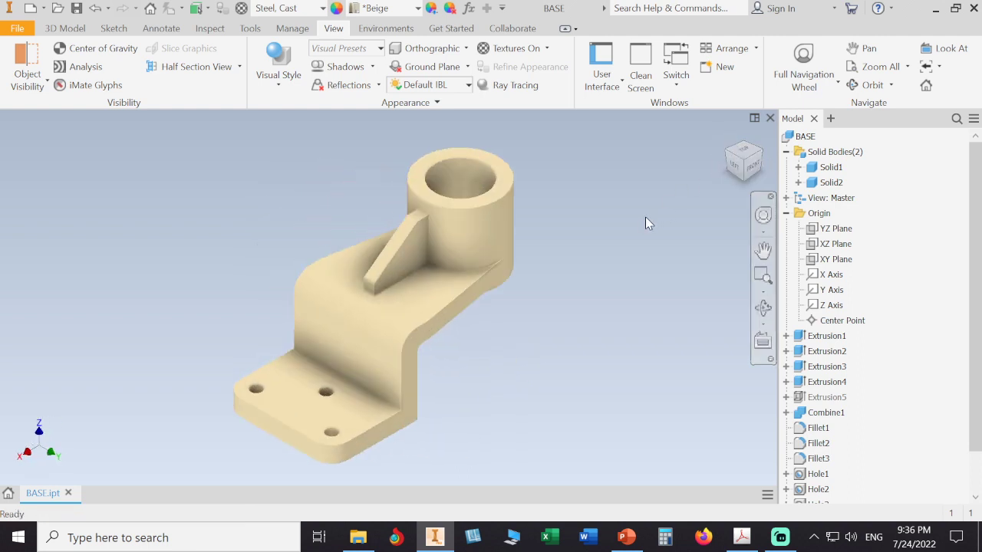